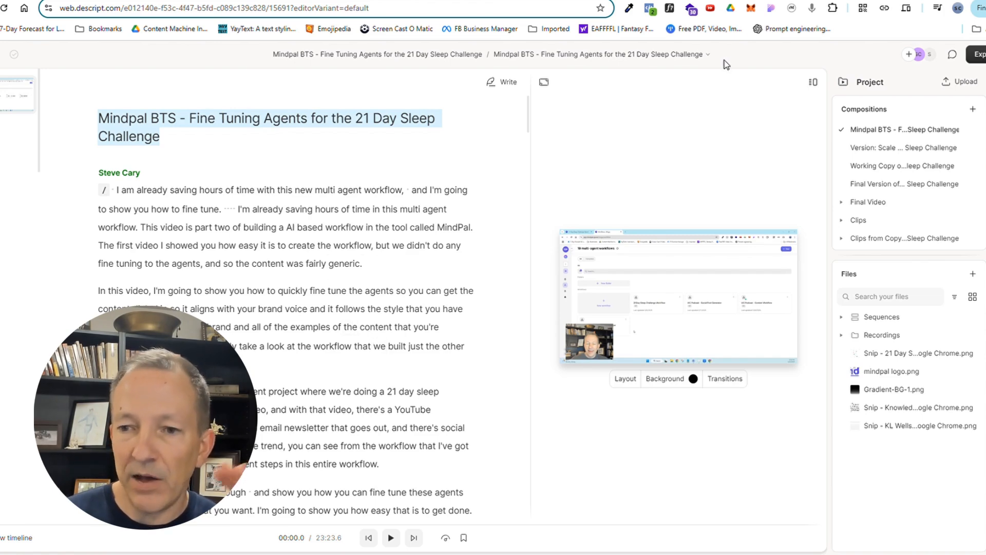
# Step: Open the composition "Version: Scale With AI - Mindpal BTS - Fine Tuning Agents for the 21 Day Sleep Challenge"
pyautogui.click(708, 56)
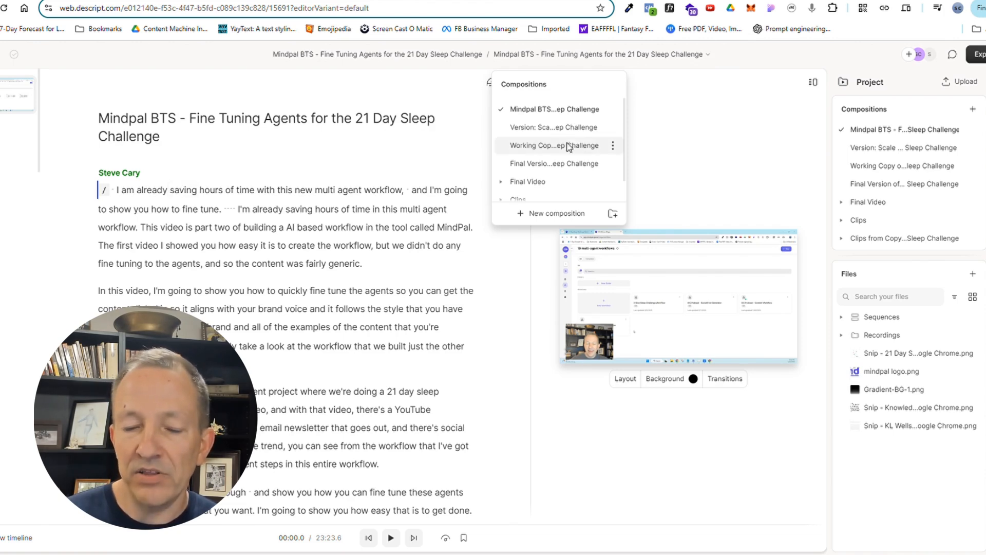
pyautogui.click(565, 128)
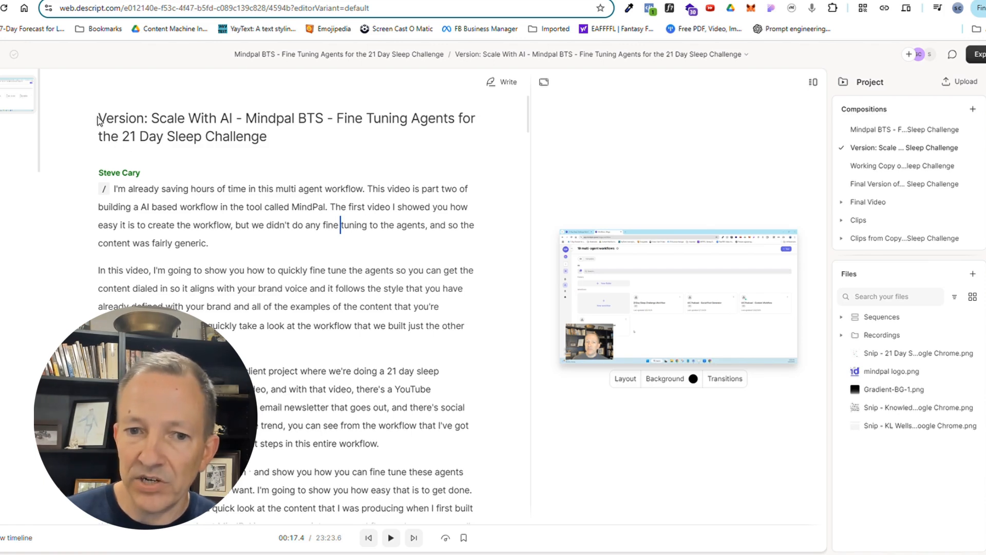
pyautogui.moveTo(97, 119); pyautogui.dragTo(274, 118)
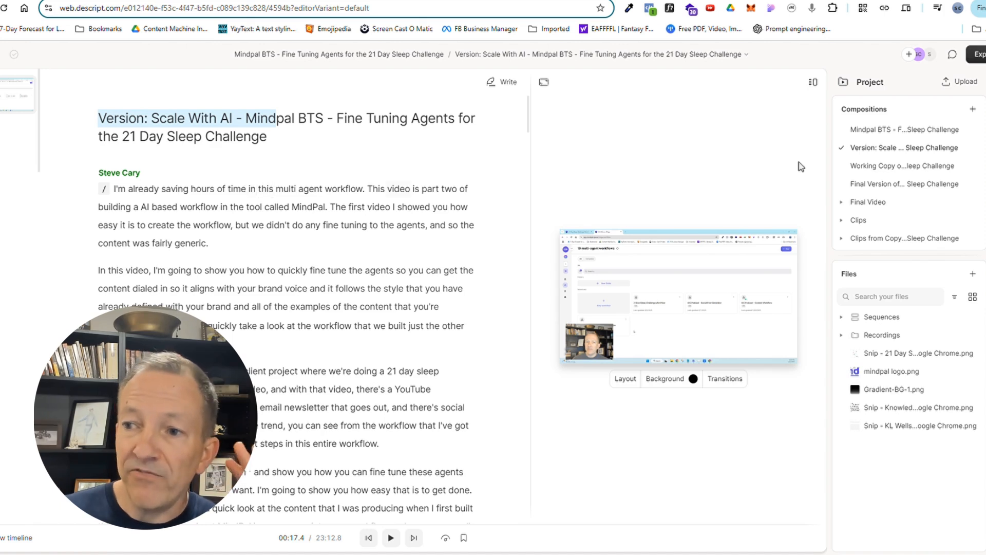
pyautogui.click(985, 120)
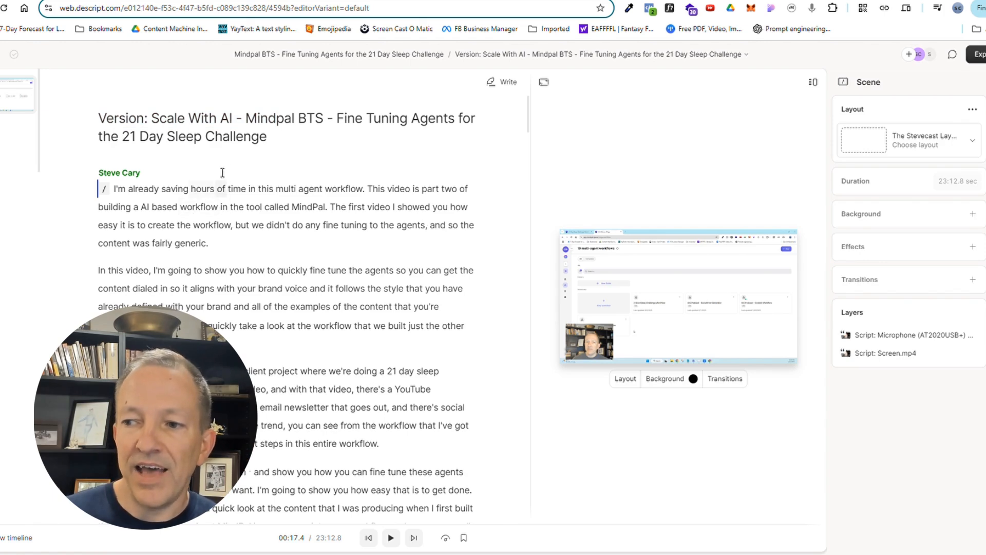
# Step: Select the script's opening paragraph and examine the matching section in the timeline, then hide the timeline
pyautogui.click(117, 189)
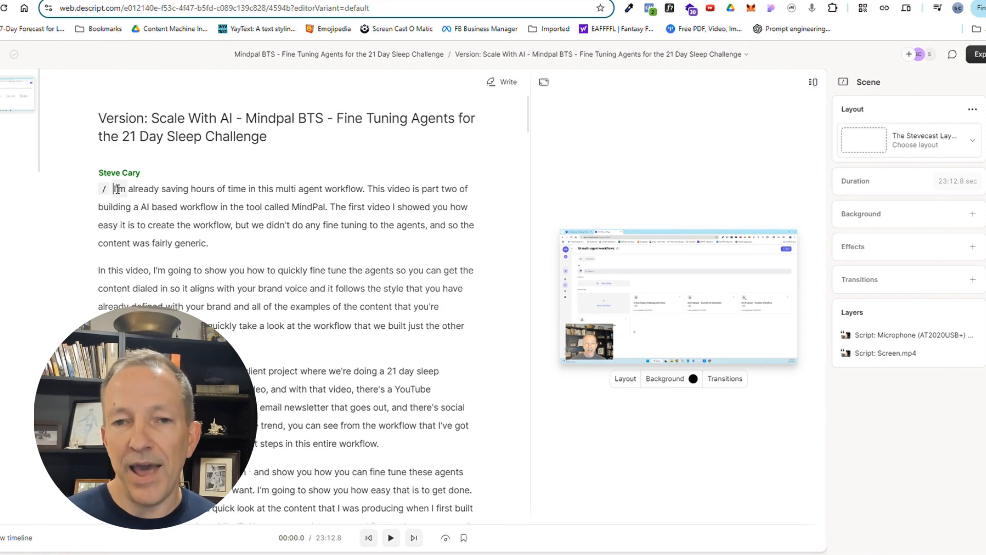
pyautogui.moveTo(117, 189); pyautogui.dragTo(223, 245)
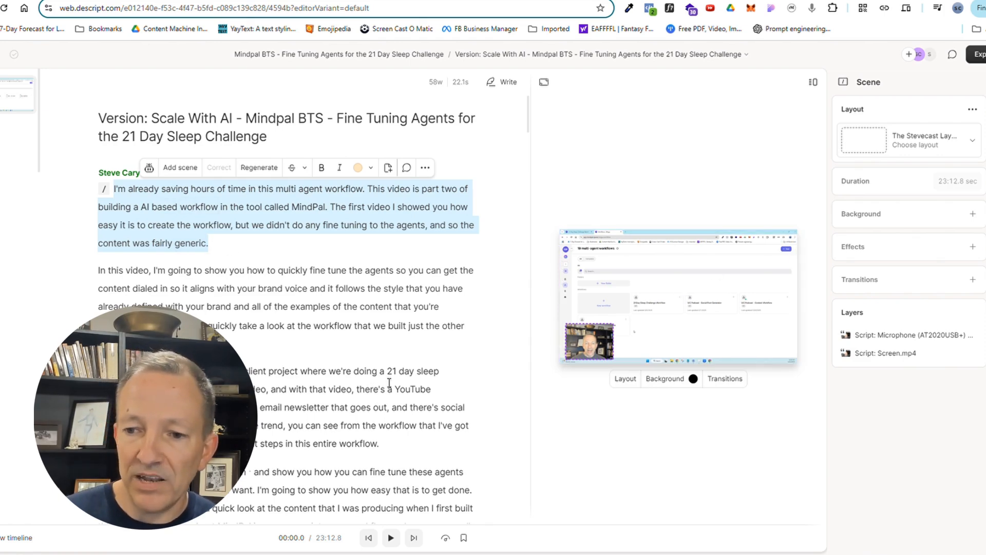
pyautogui.click(20, 537)
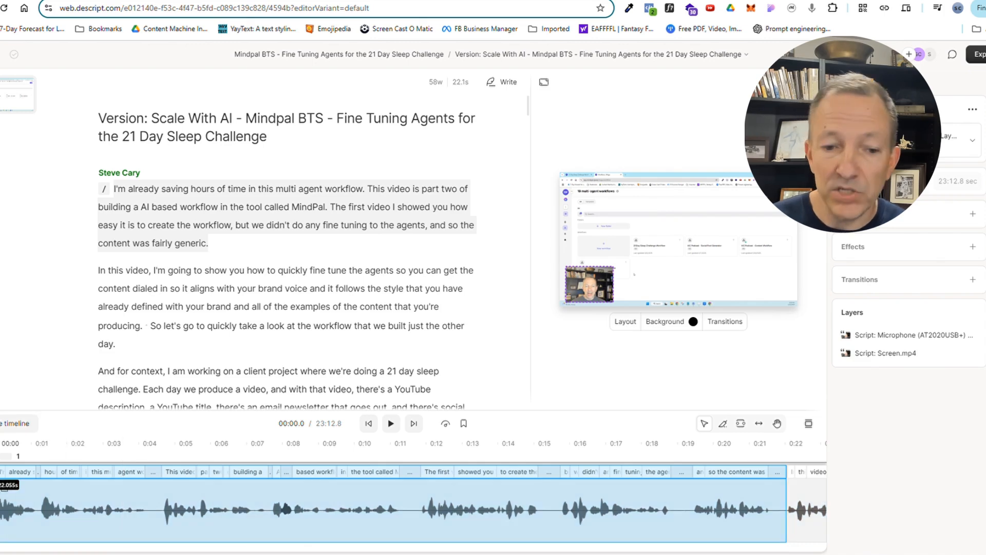
pyautogui.click(16, 424)
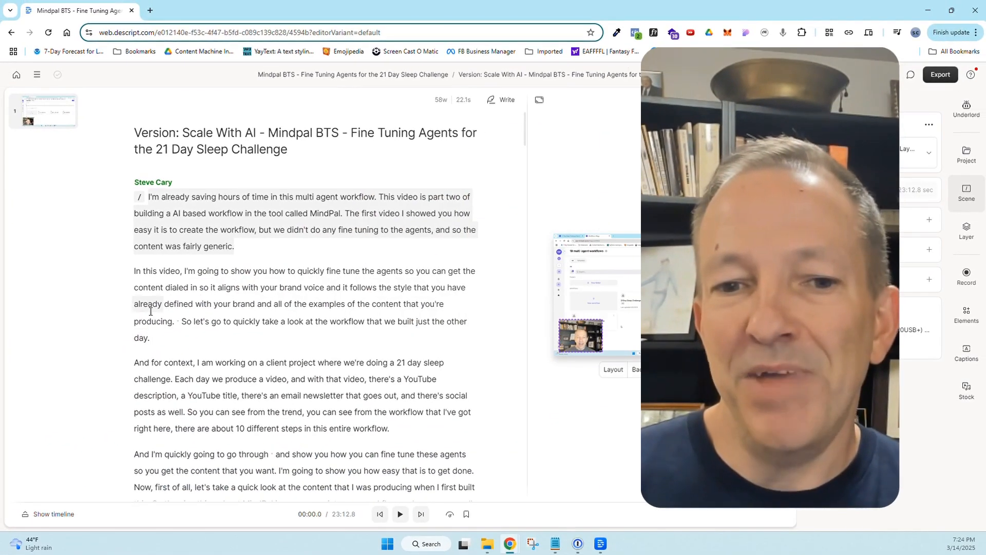
pyautogui.click(150, 200)
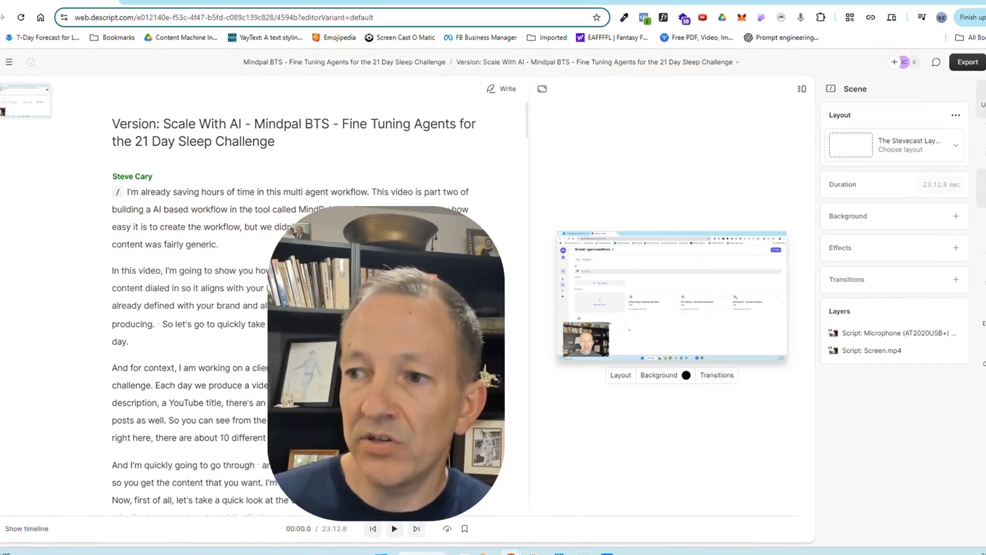
# Step: Limit the filler word removal to "Uh" and delete all of its occurrences from the script
pyautogui.click(967, 108)
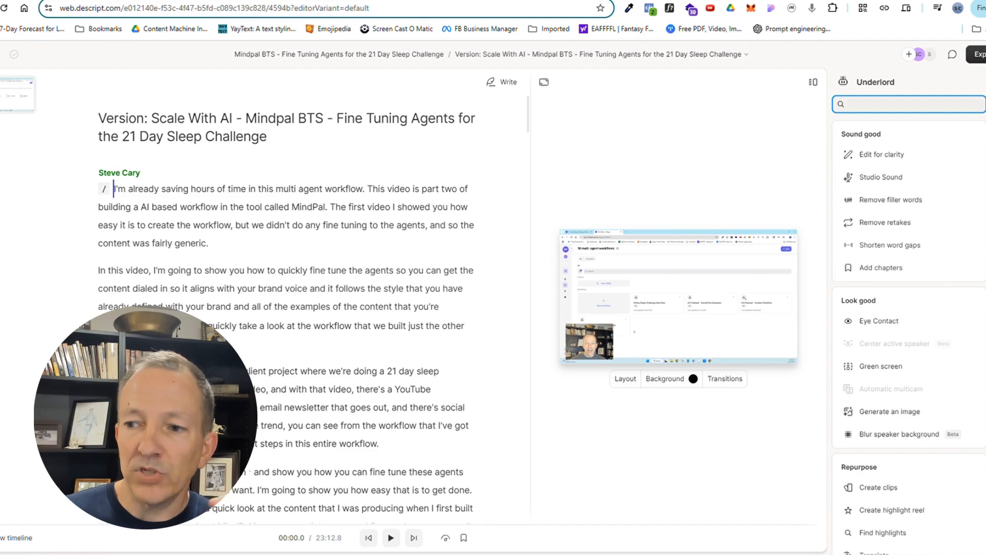
pyautogui.click(896, 200)
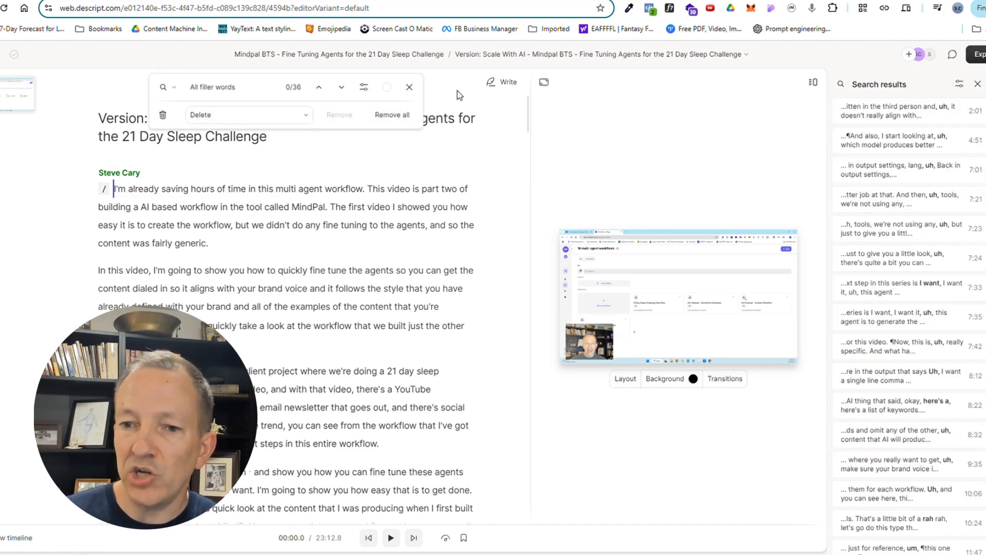
pyautogui.click(218, 91)
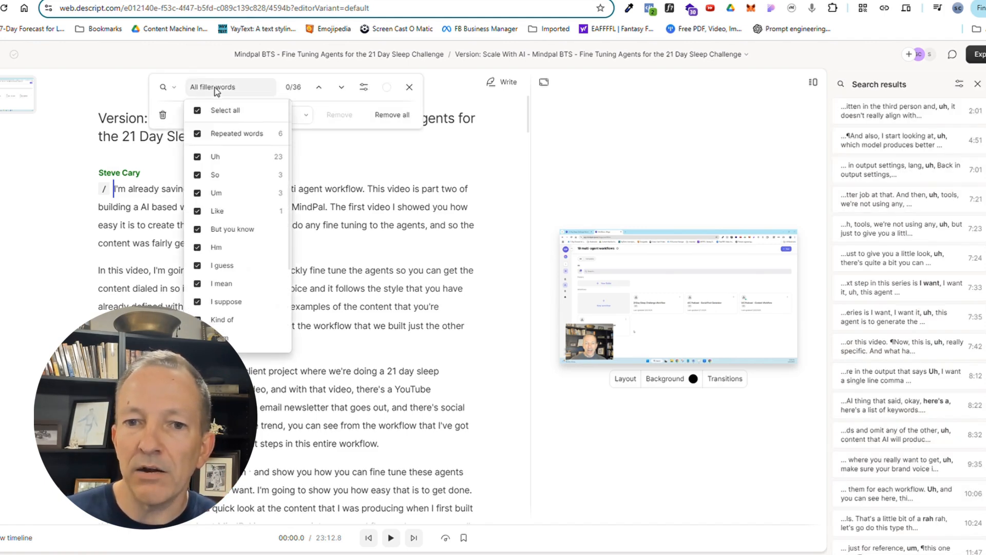
pyautogui.click(200, 114)
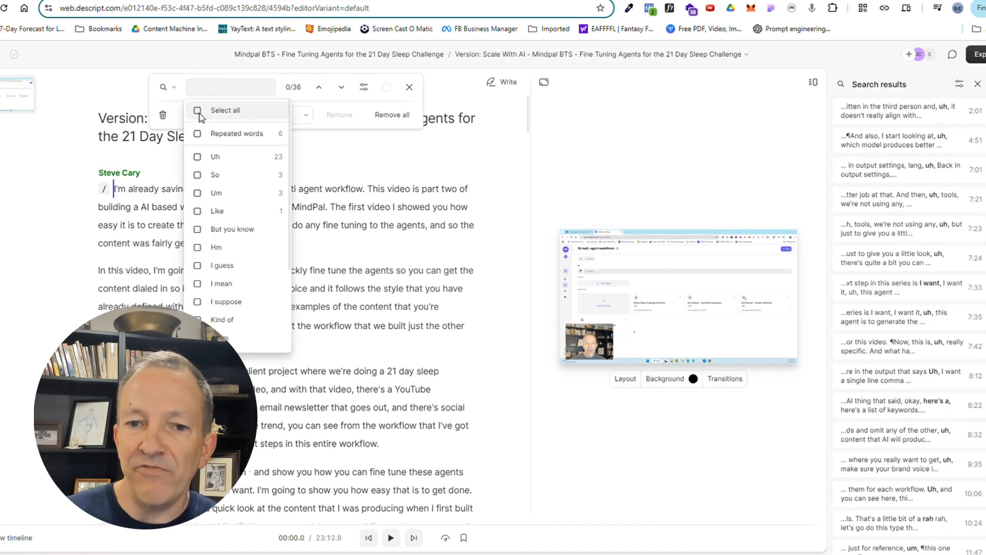
pyautogui.click(197, 156)
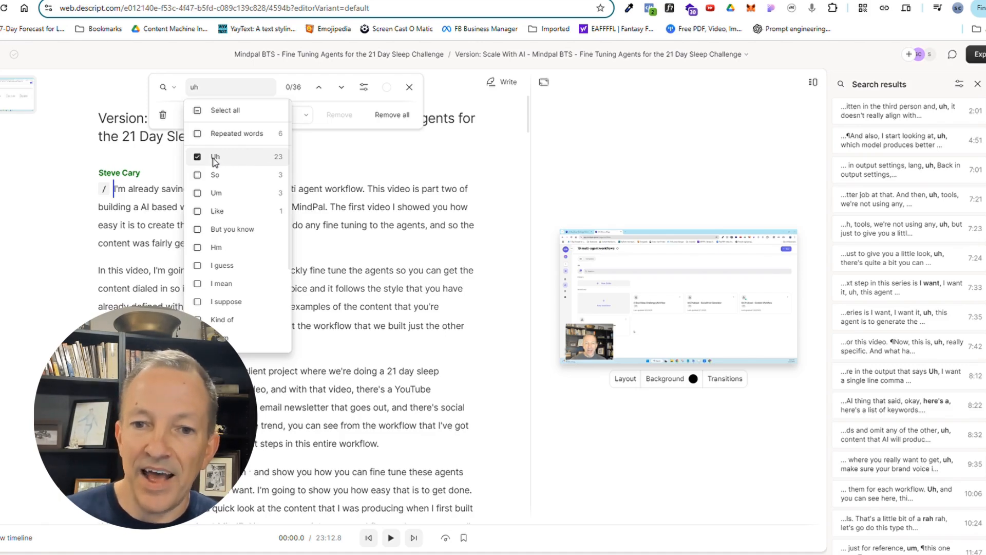
pyautogui.click(367, 175)
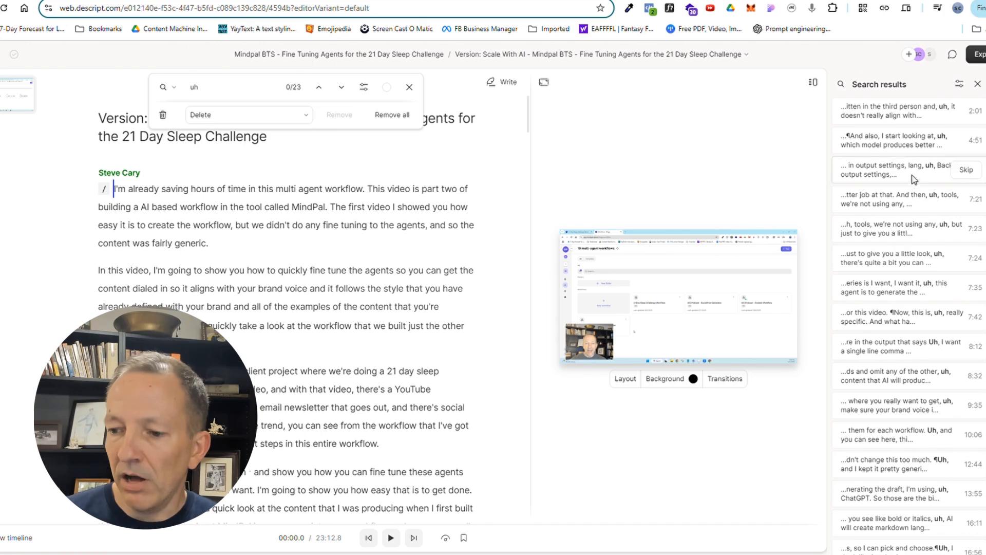
pyautogui.click(392, 115)
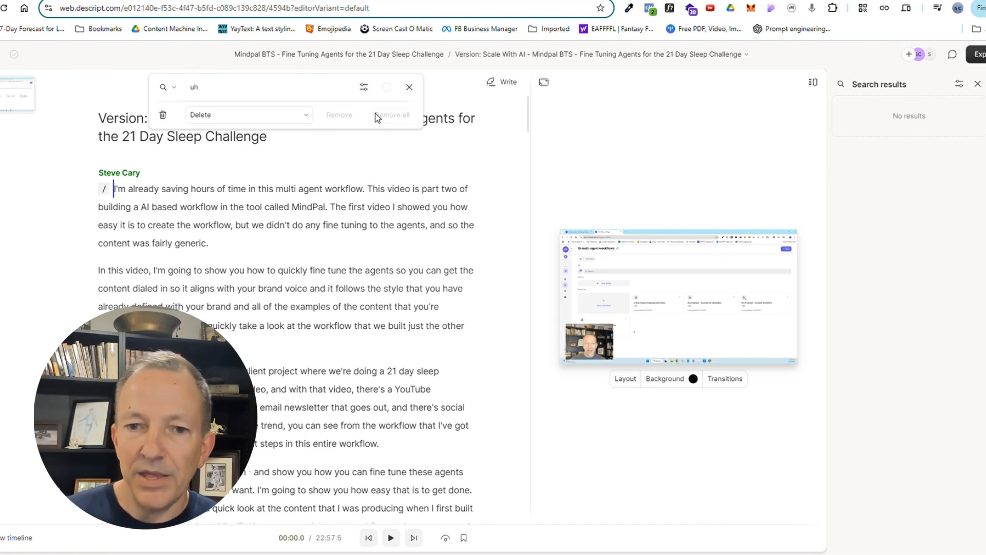
# Step: Apply Studio Sound to the script audio and place the cursor at the start of the script
pyautogui.click(985, 87)
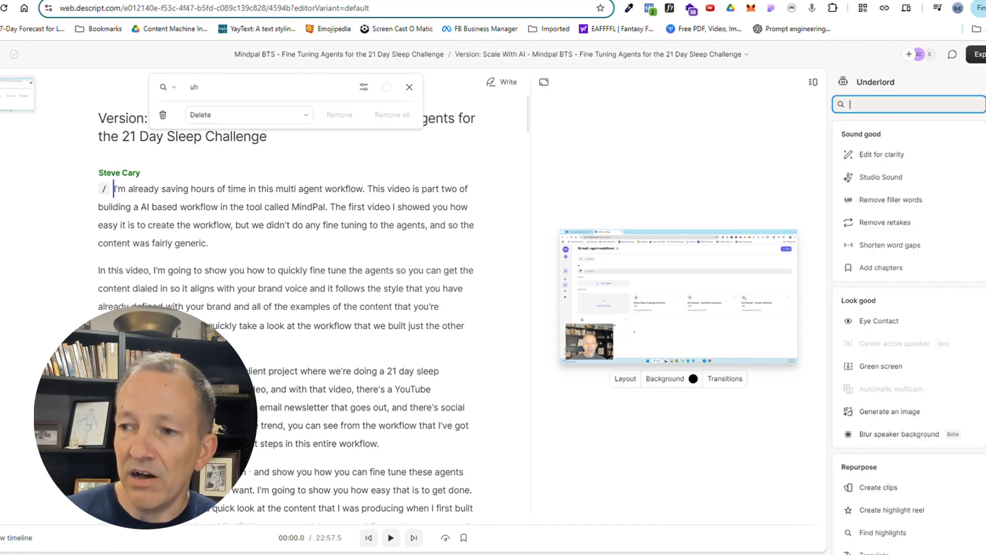
pyautogui.click(890, 179)
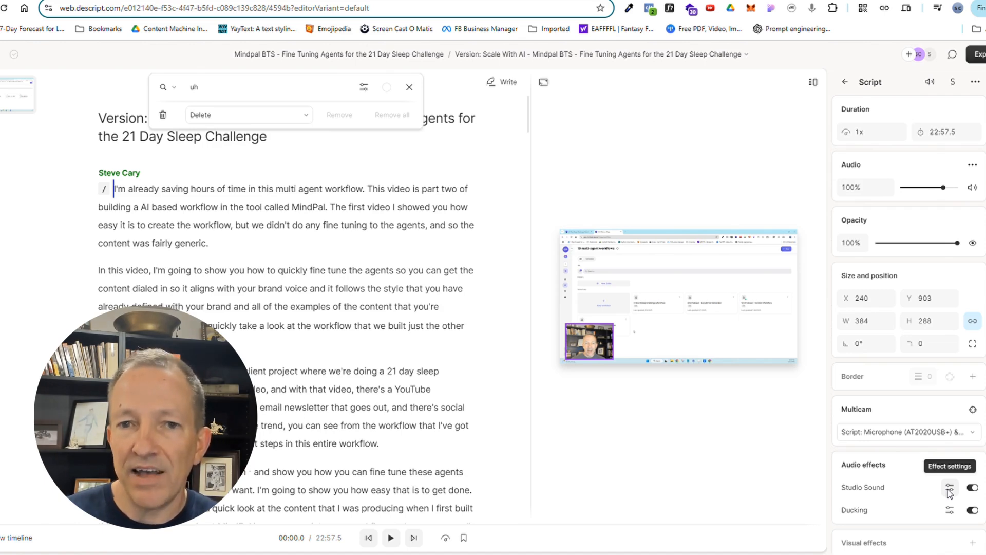
pyautogui.click(186, 193)
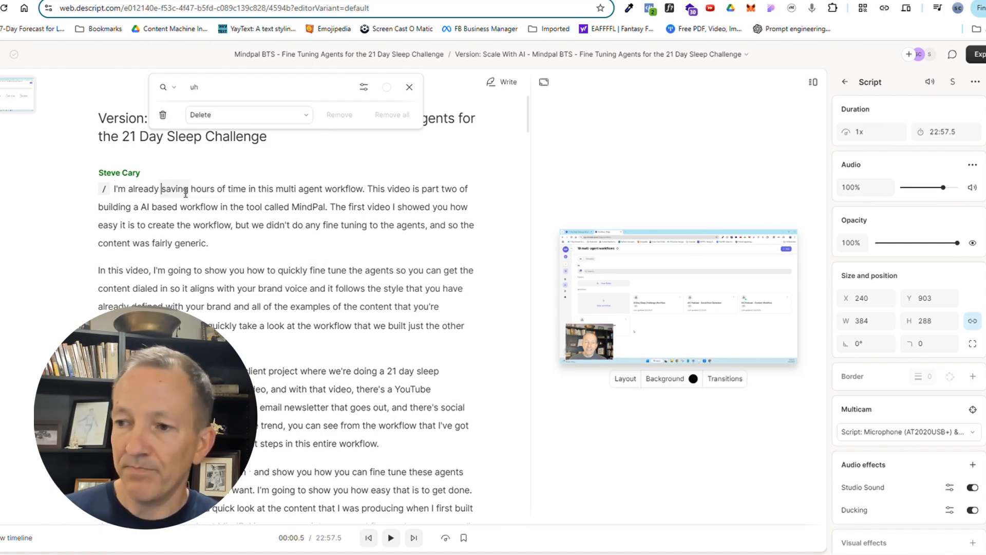
pyautogui.click(117, 191)
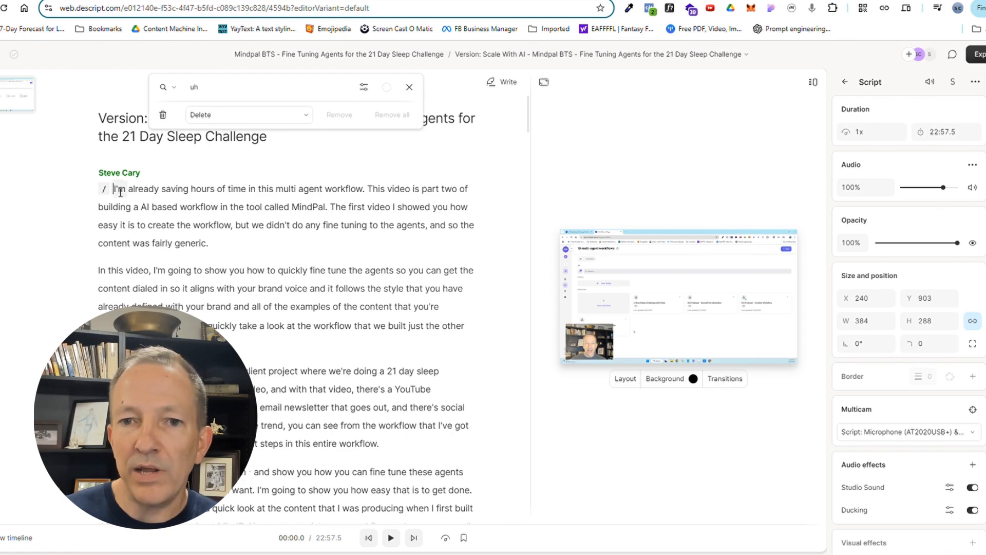
# Step: Apply the Speaker layout from The Stevecast Layout Pack to the script's first sentence, "I'm already saving hours of time in this multi agent workflow."
pyautogui.click(592, 346)
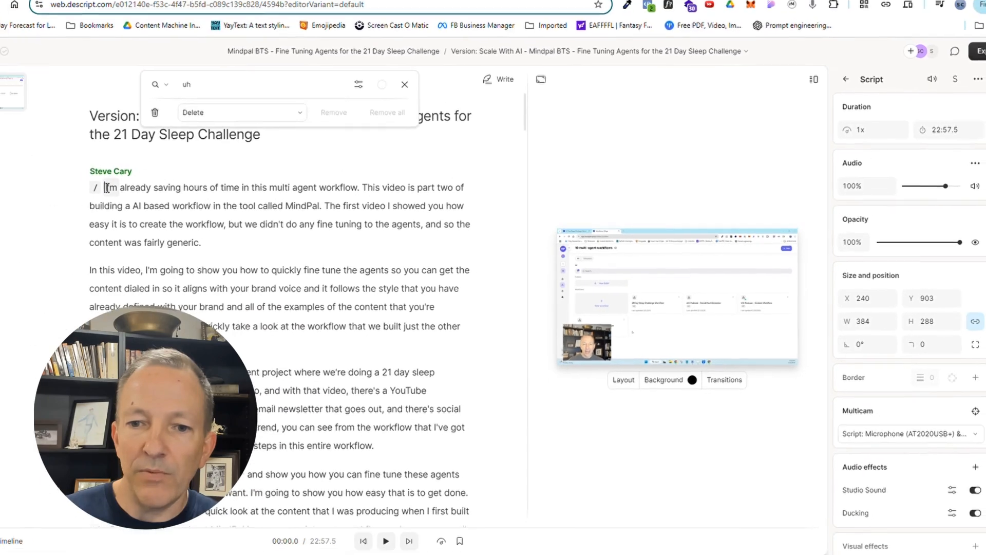
pyautogui.moveTo(346, 188); pyautogui.dragTo(366, 188)
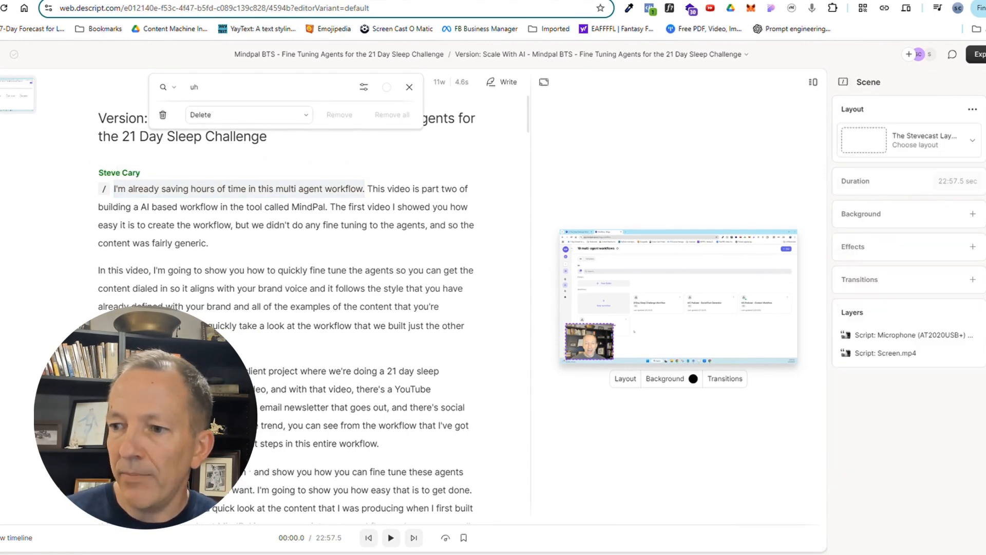
pyautogui.click(972, 141)
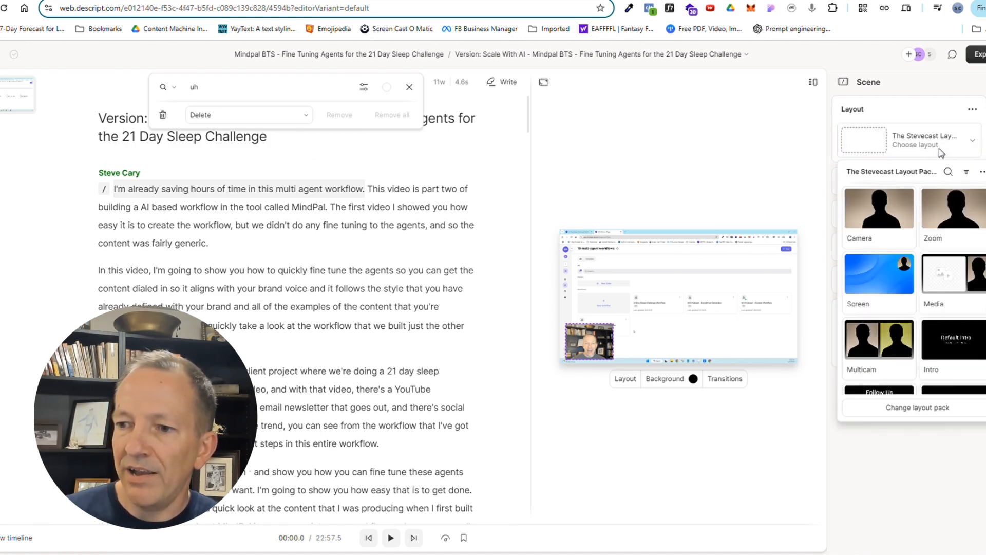
pyautogui.scroll(-2, 922, 268)
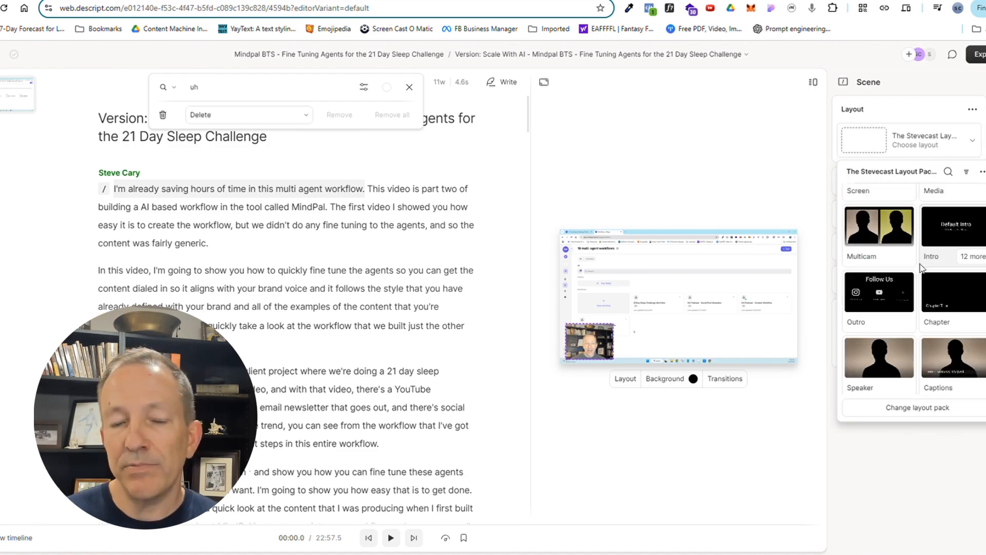
pyautogui.scroll(-6, 922, 268)
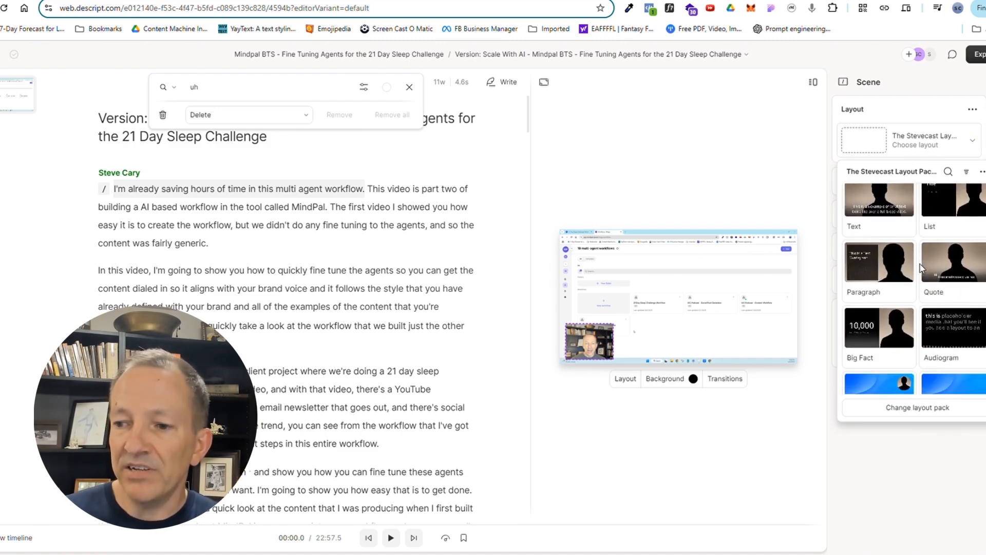
pyautogui.scroll(8, 920, 267)
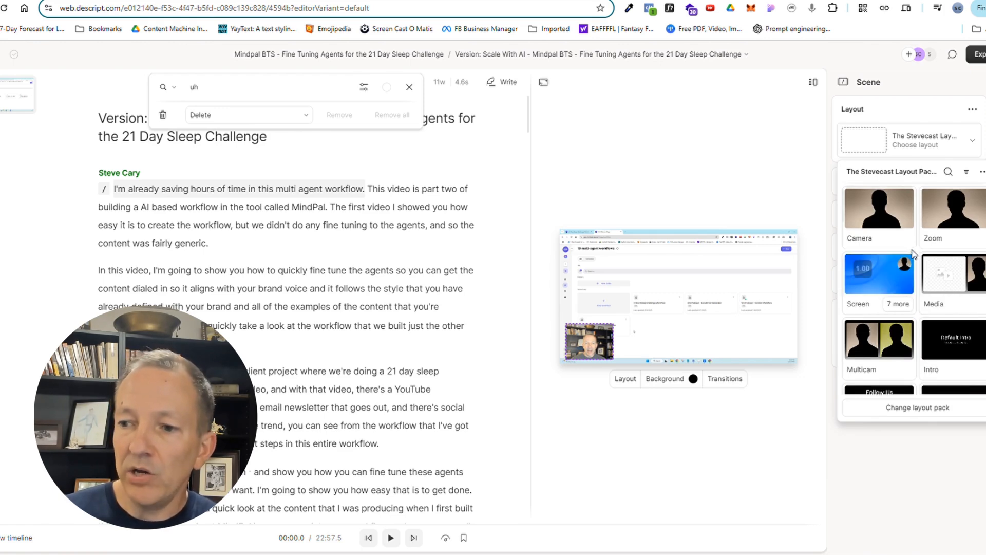
pyautogui.scroll(-1, 905, 226)
pyautogui.scroll(-5, 906, 222)
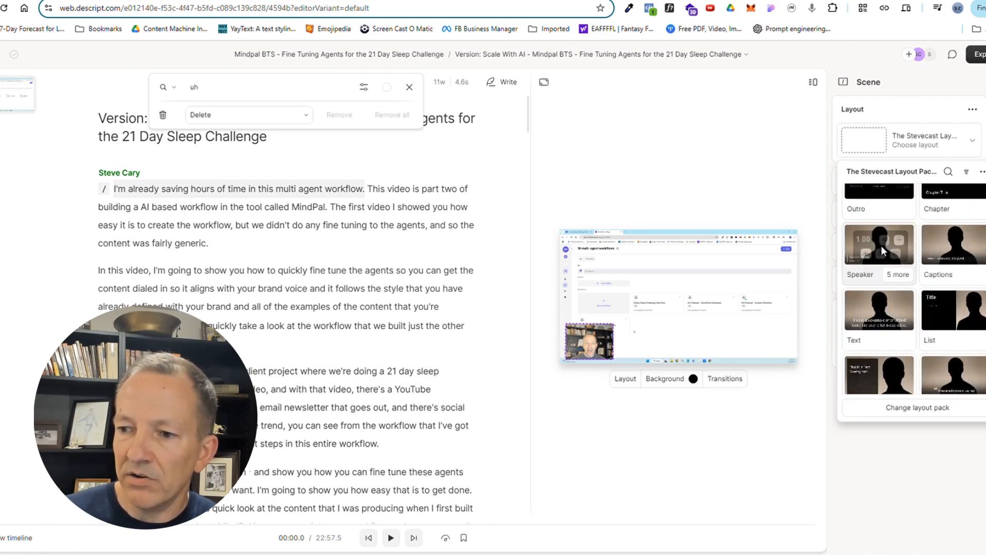
pyautogui.click(910, 247)
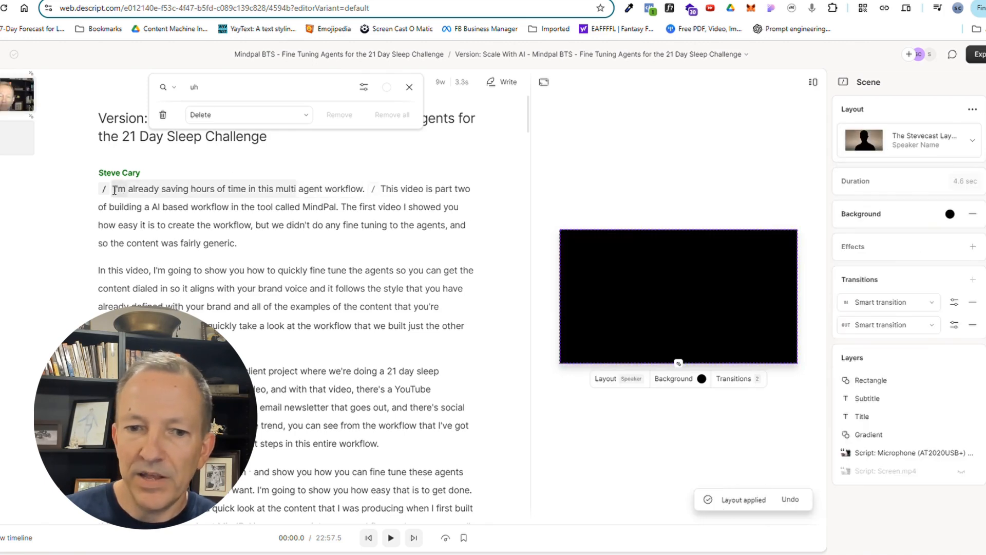
# Step: Play the opening scene from its start to preview the Speaker layout
pyautogui.moveTo(115, 190); pyautogui.dragTo(115, 190)
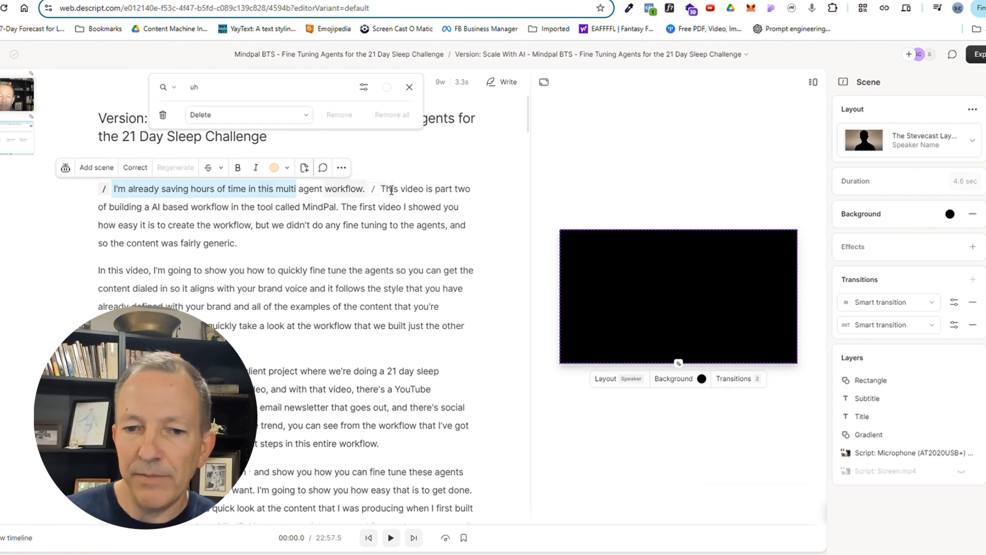
pyautogui.click(114, 190)
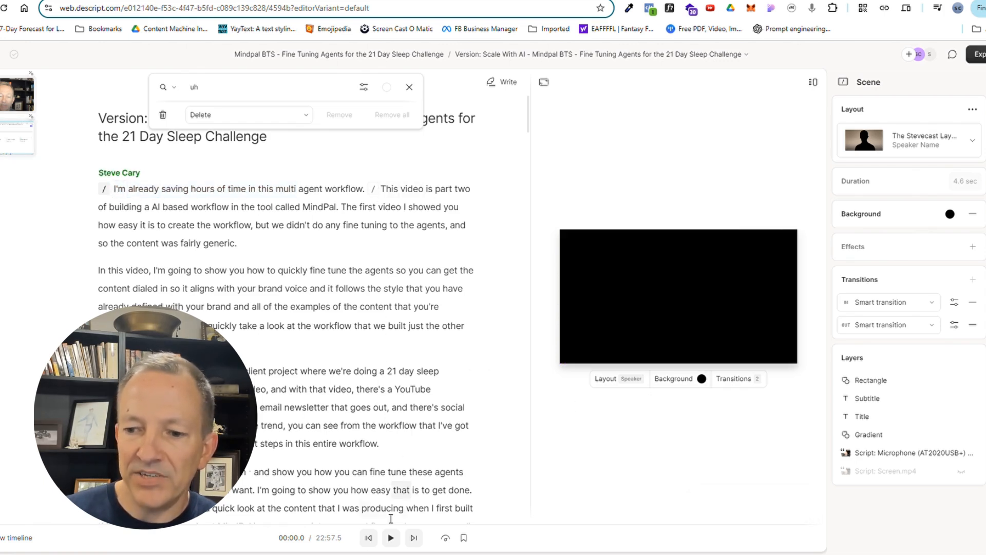
pyautogui.press('space')
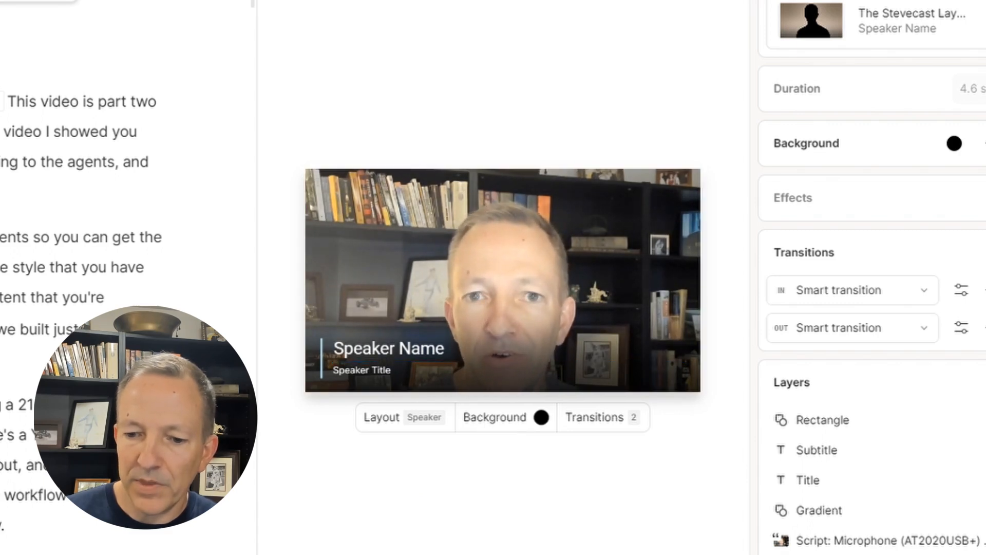
# Step: Replace the "Speaker Name" placeholder in the opening scene with the speaker's full name and select the "Speaker Title" text
pyautogui.click(366, 348)
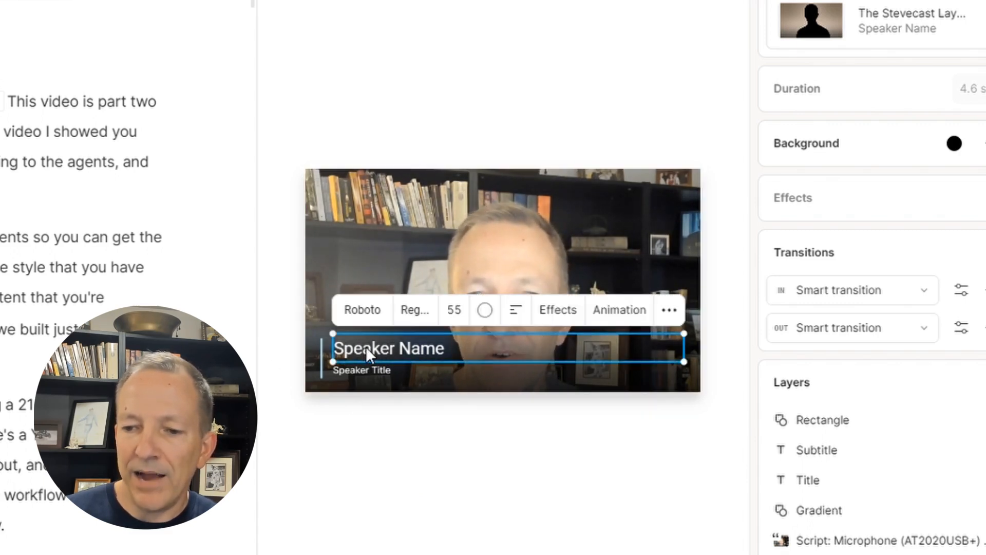
pyautogui.doubleClick(367, 348)
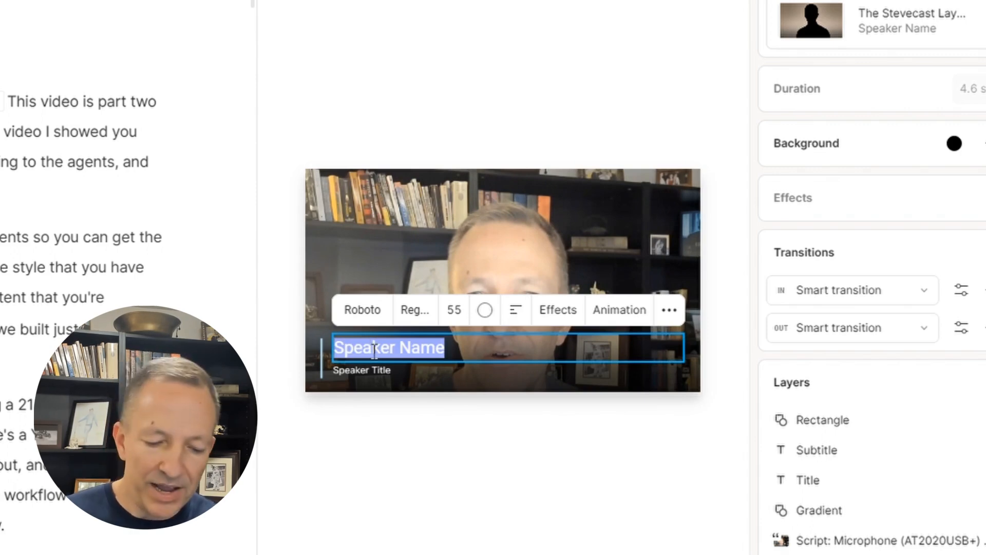
pyautogui.write('S teve Cary')
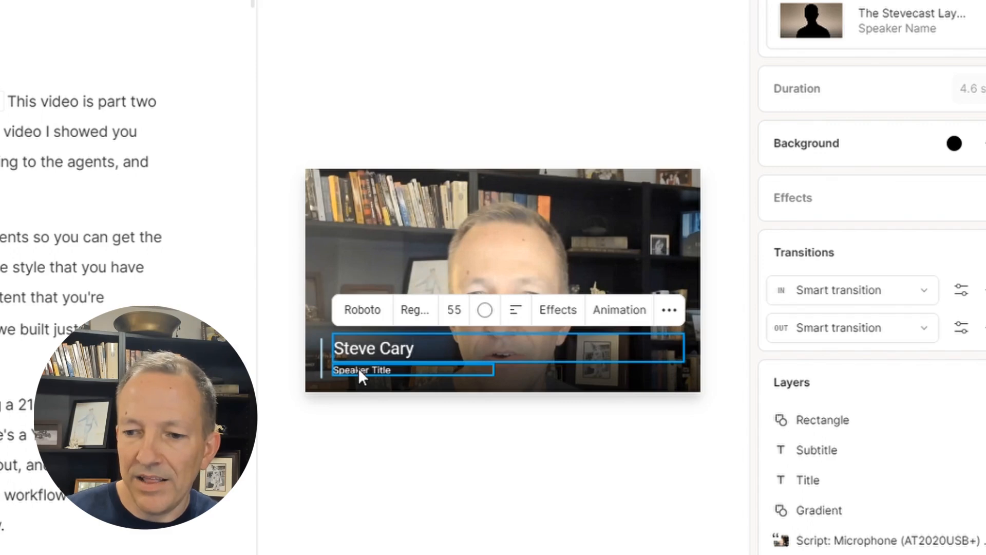
pyautogui.click(359, 369)
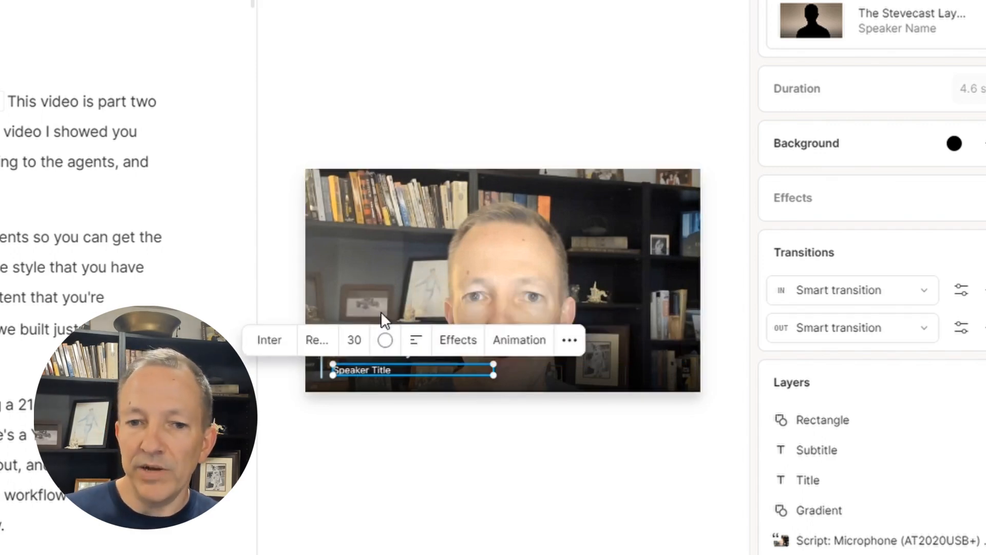
# Step: Apply the Camera layout to "This video is part two of building a AI based workflow in the" and preview the scene change
pyautogui.click(385, 190)
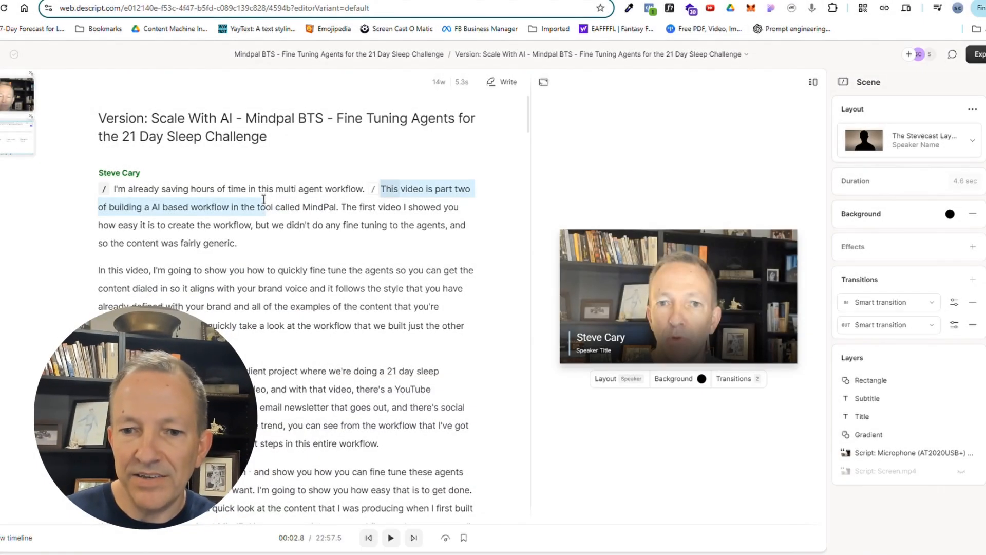
pyautogui.moveTo(259, 206)
pyautogui.mouseDown()
pyautogui.moveTo(340, 203)
pyautogui.moveTo(226, 204)
pyautogui.moveTo(255, 203)
pyautogui.mouseUp()
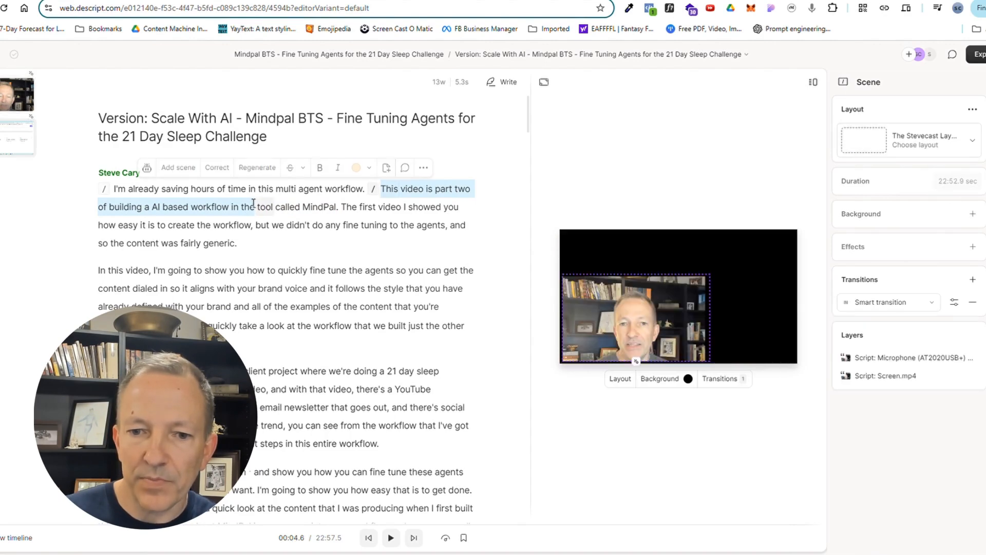
pyautogui.click(972, 144)
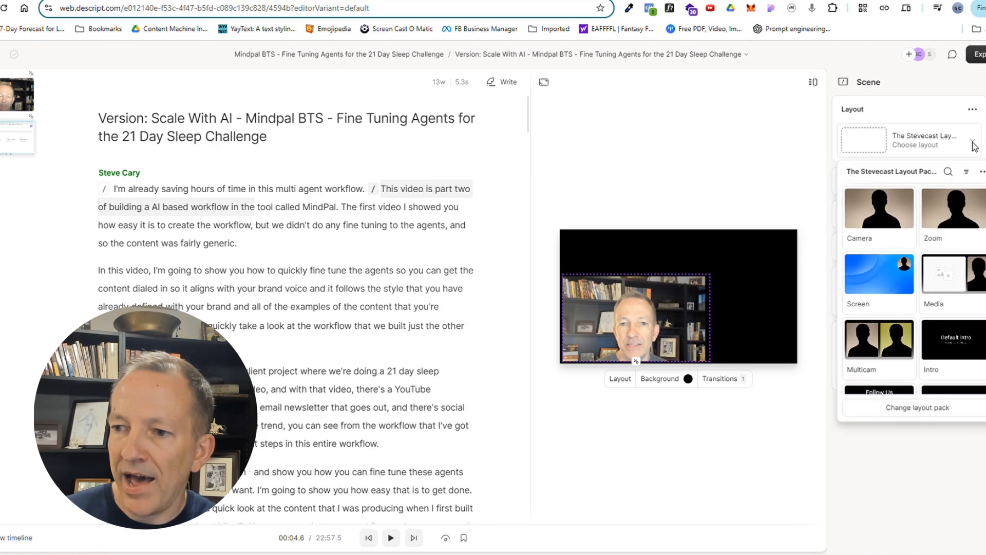
pyautogui.click(907, 215)
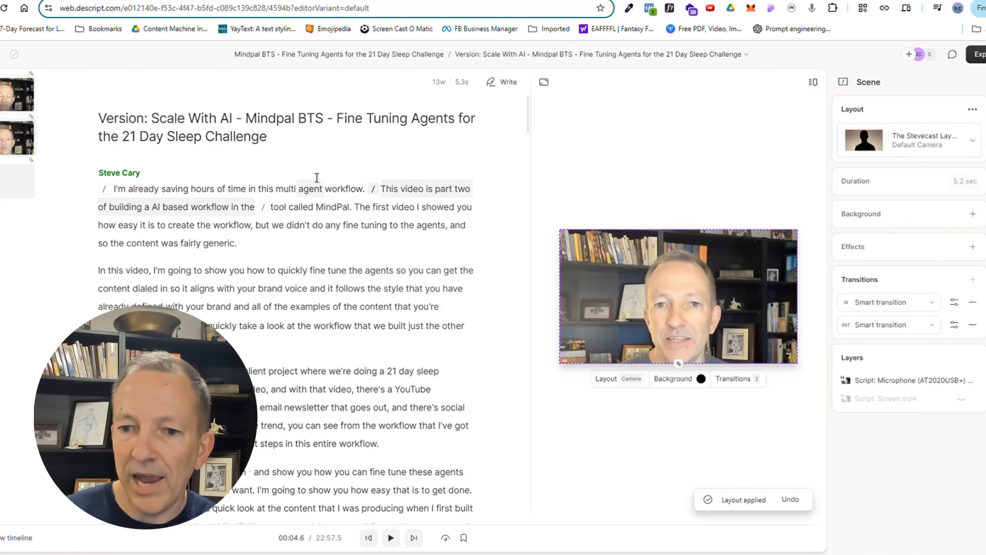
pyautogui.click(199, 188)
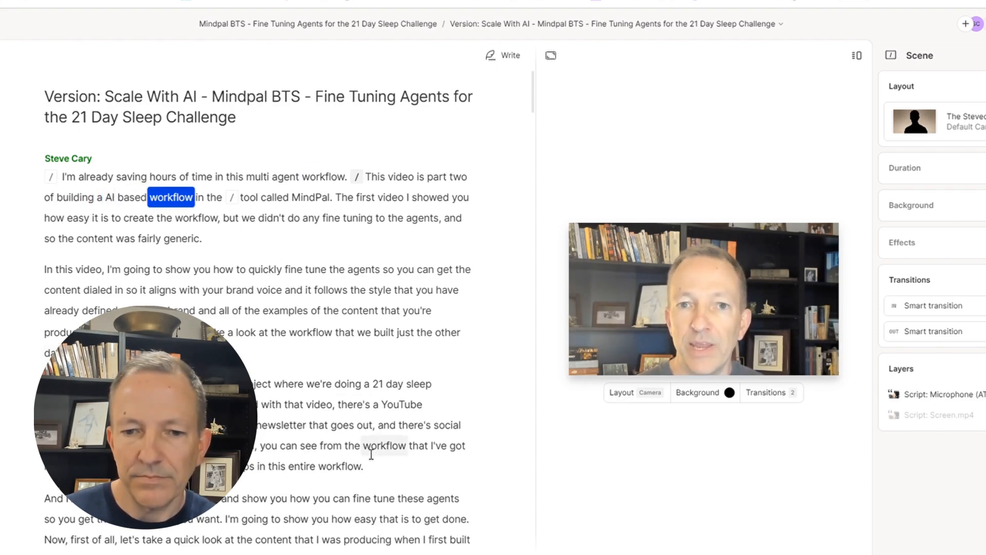
pyautogui.press('space')
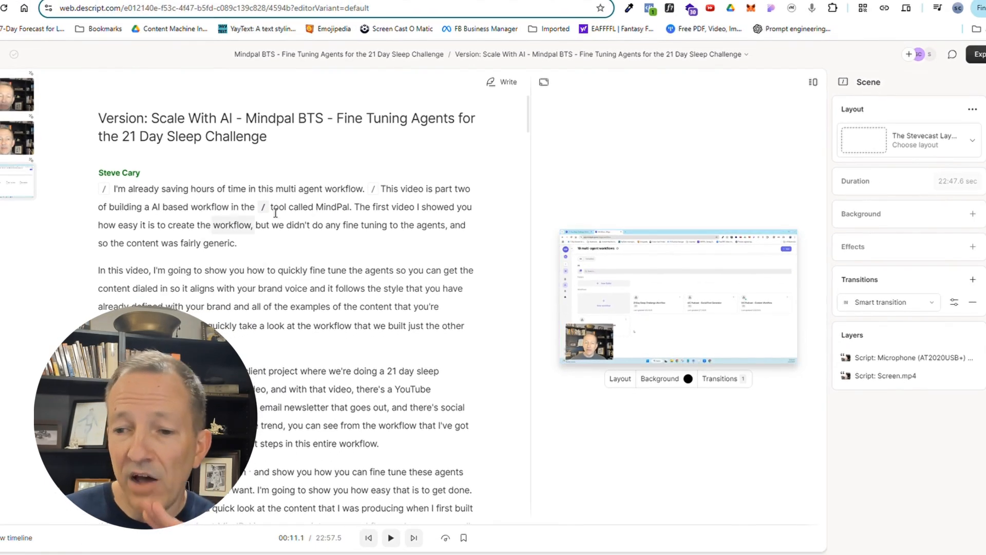
# Step: Apply the Media layout from The Stevecast Layout Pack to the words "tool called MindPal."
pyautogui.click(272, 206)
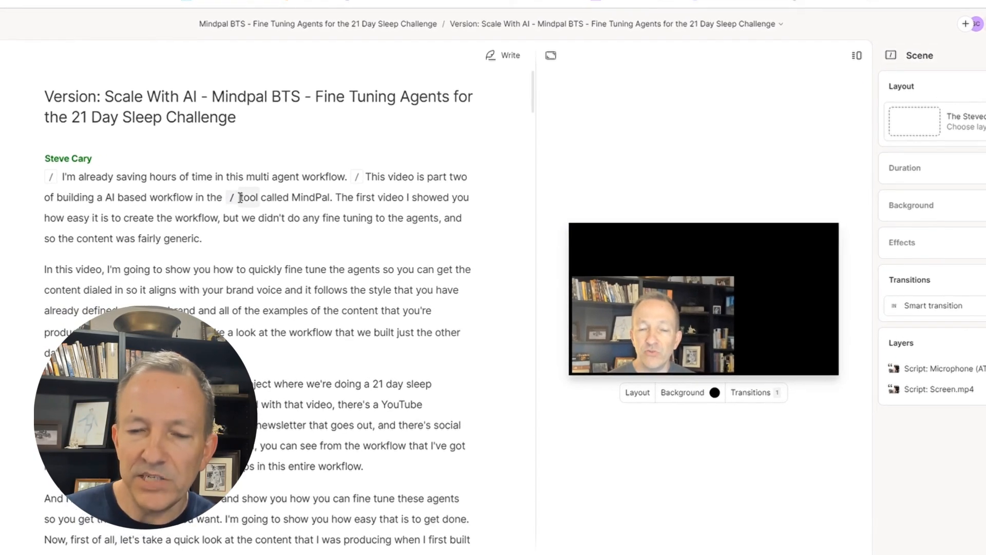
pyautogui.moveTo(240, 197); pyautogui.dragTo(333, 194)
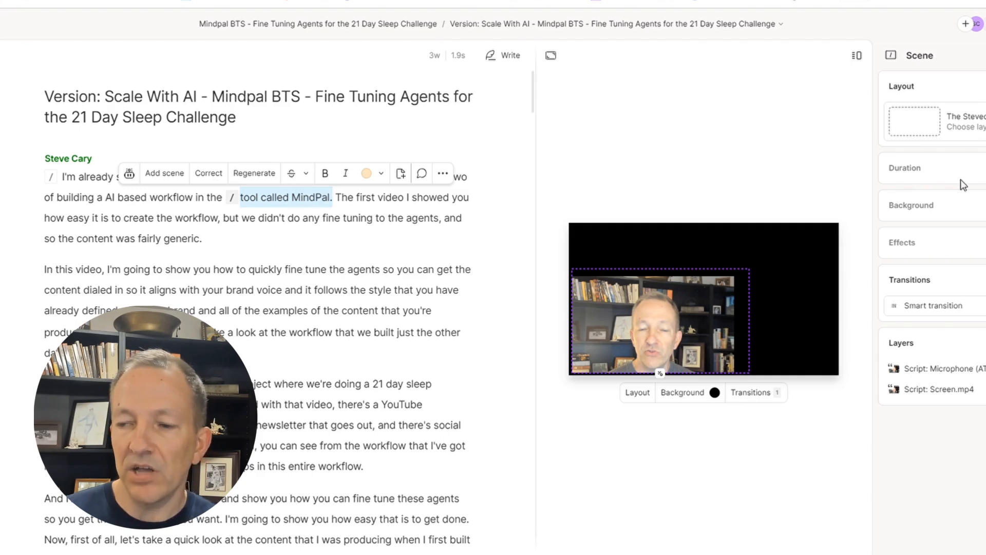
pyautogui.click(914, 121)
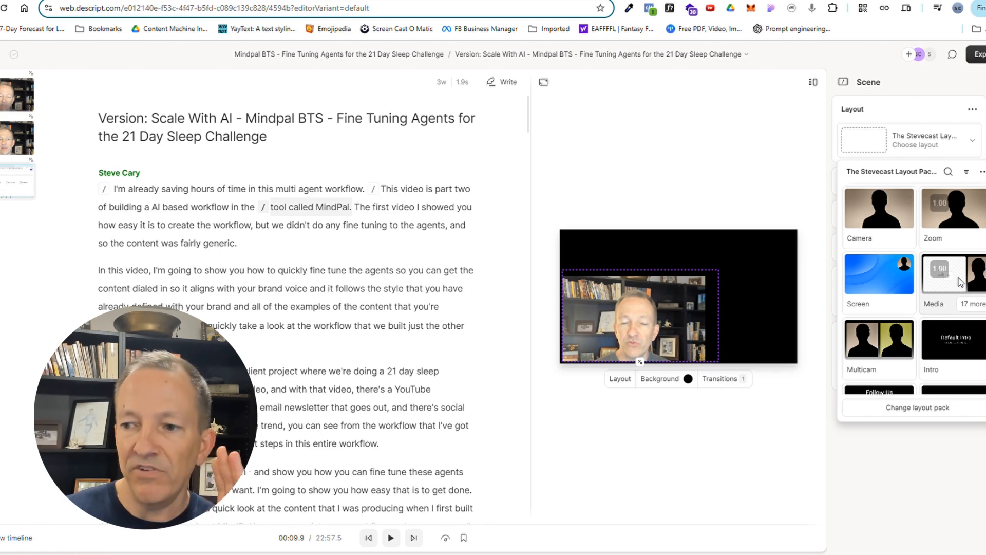
pyautogui.click(958, 282)
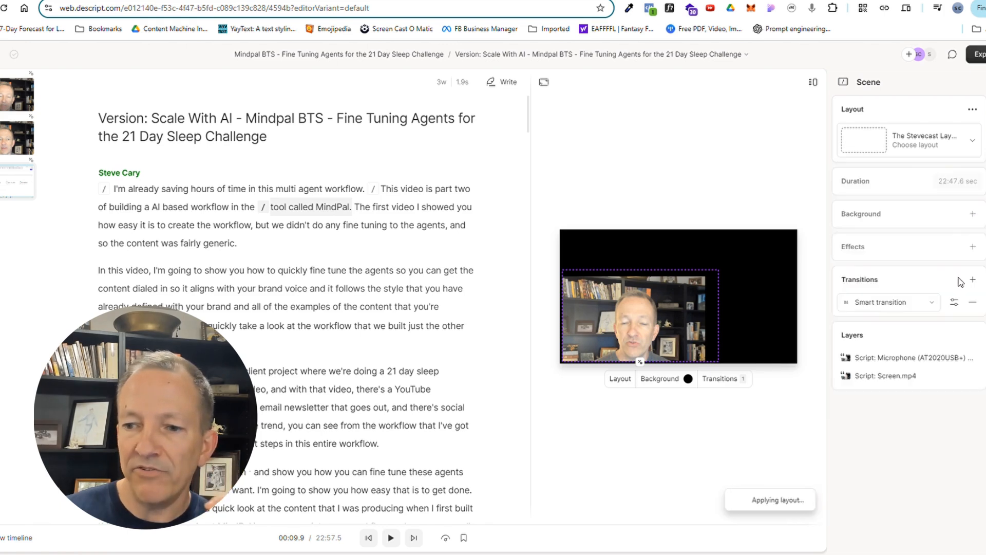
# Step: Add mindpal logo.png from the project files to the canvas of the "tool called MindPal." scene
pyautogui.tripleClick(308, 208)
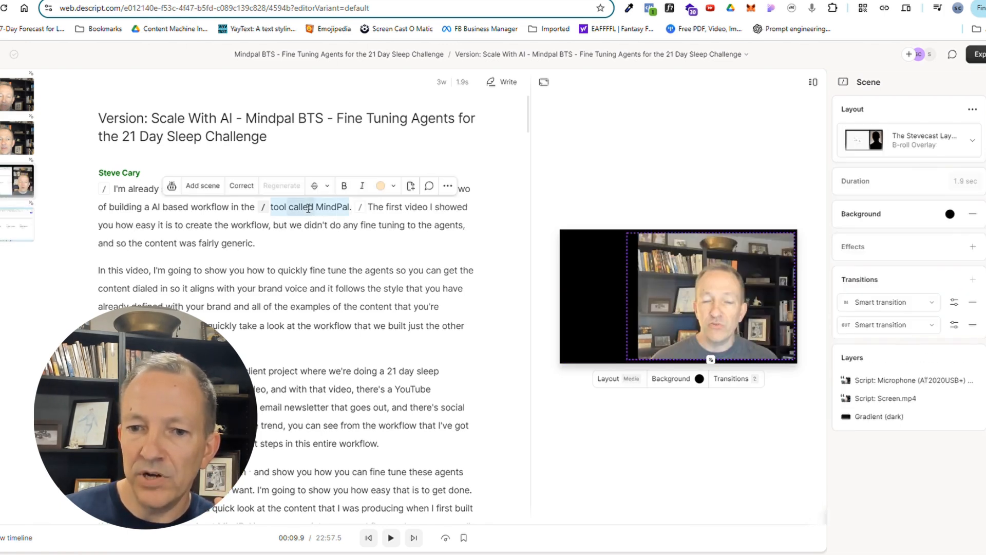
pyautogui.click(309, 208)
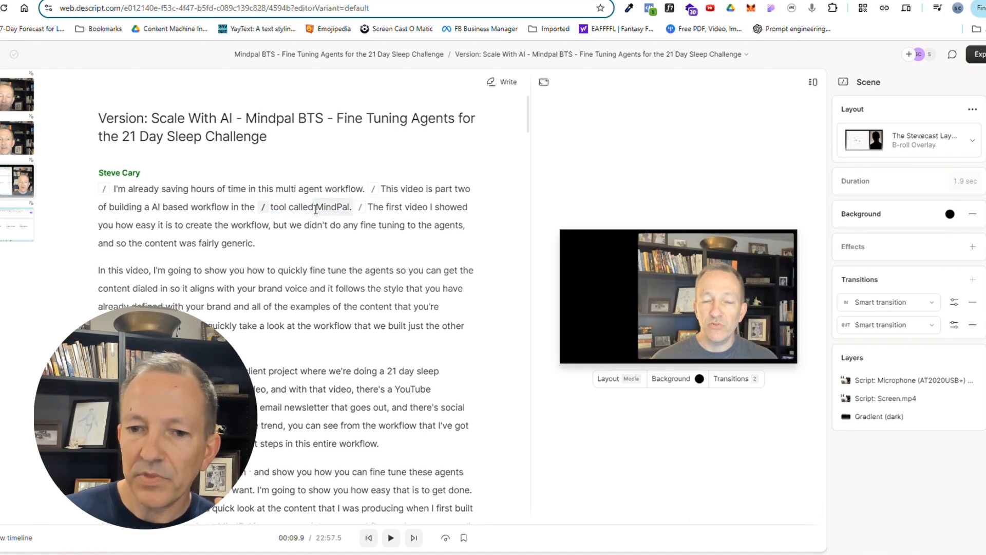
pyautogui.click(323, 208)
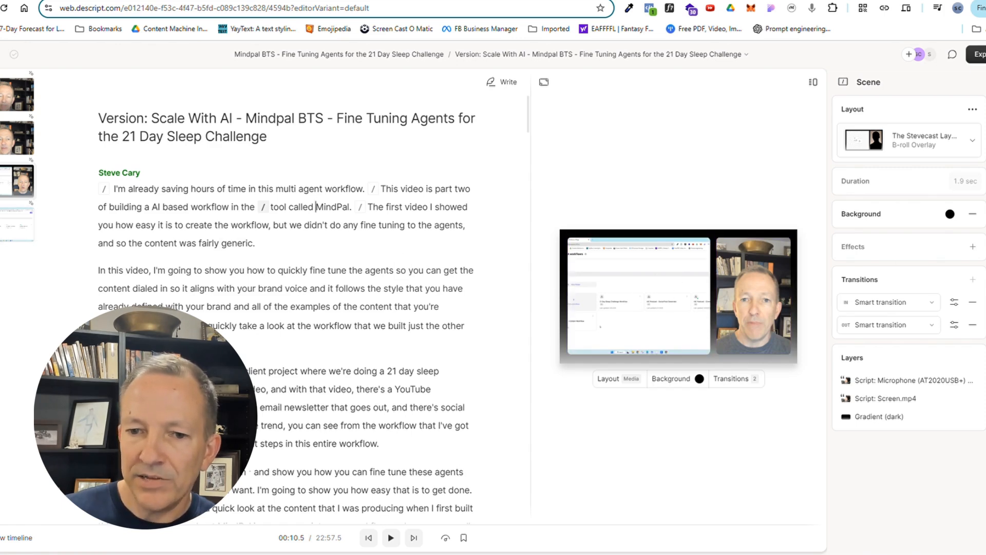
pyautogui.click(985, 123)
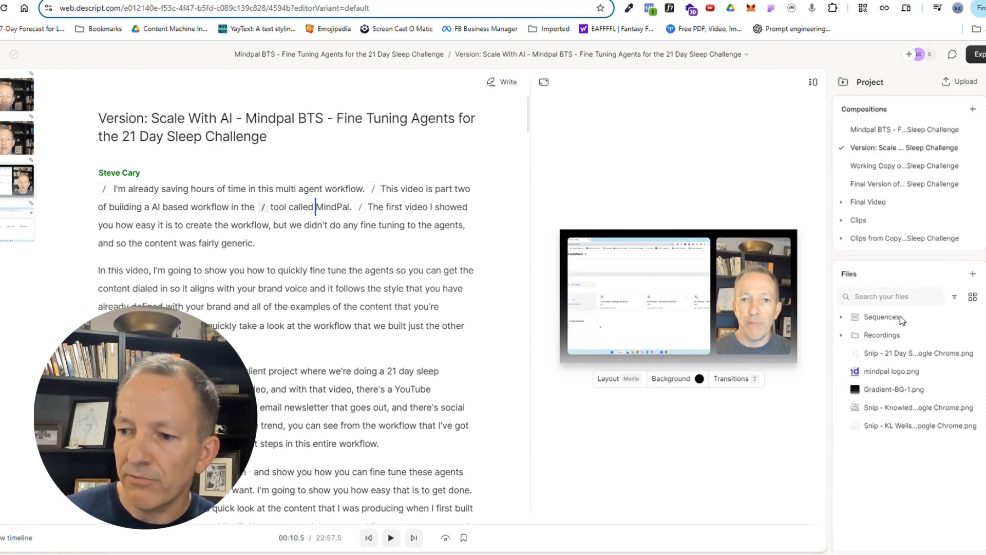
pyautogui.moveTo(885, 373); pyautogui.dragTo(641, 278)
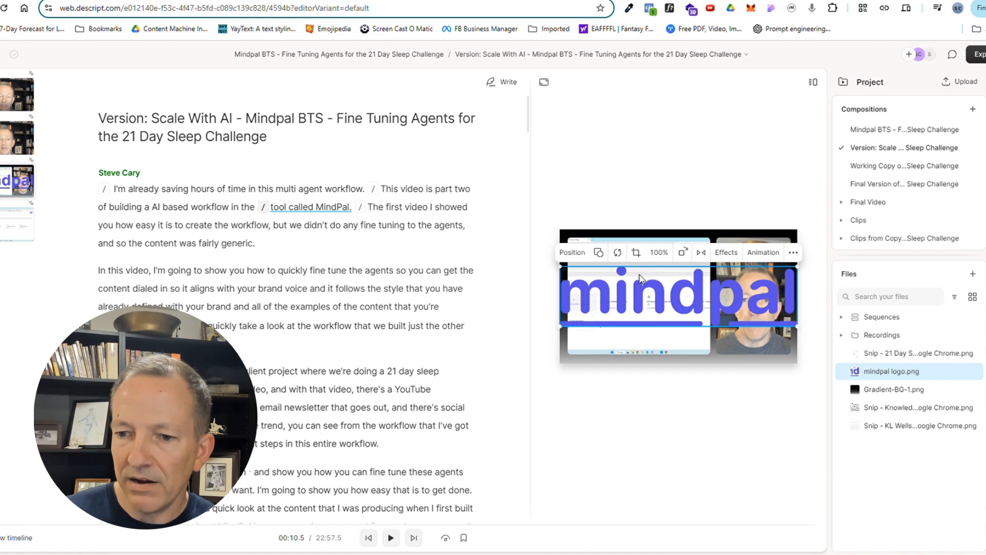
# Step: Delete the screen recording from the Media scene and shrink the mindpal logo to fit beside the speaker video
pyautogui.click(656, 344)
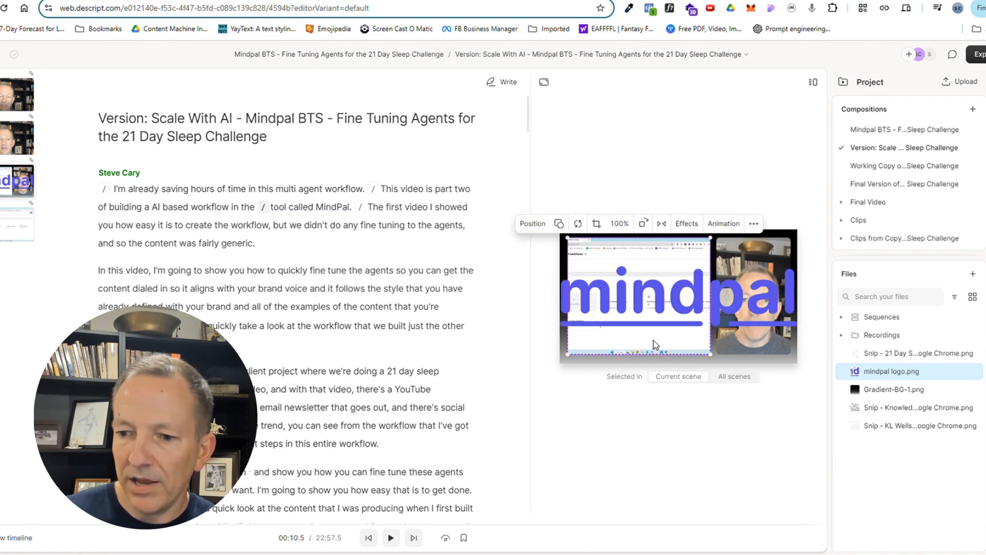
pyautogui.press('Delete')
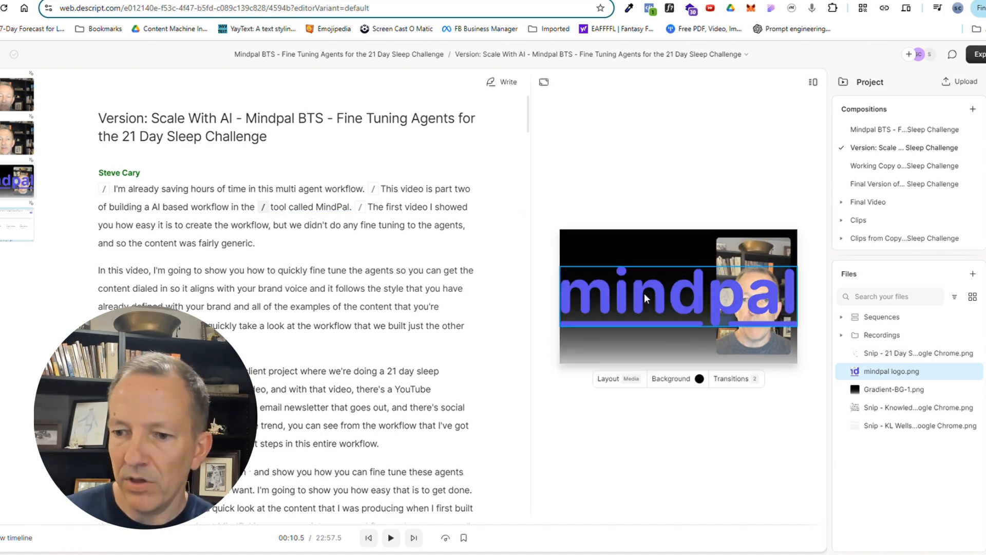
pyautogui.click(651, 295)
pyautogui.moveTo(797, 269); pyautogui.dragTo(655, 260)
# Step: Play from "workflow in the" through "tool called MindPal." to preview the logo scene
pyautogui.click(190, 206)
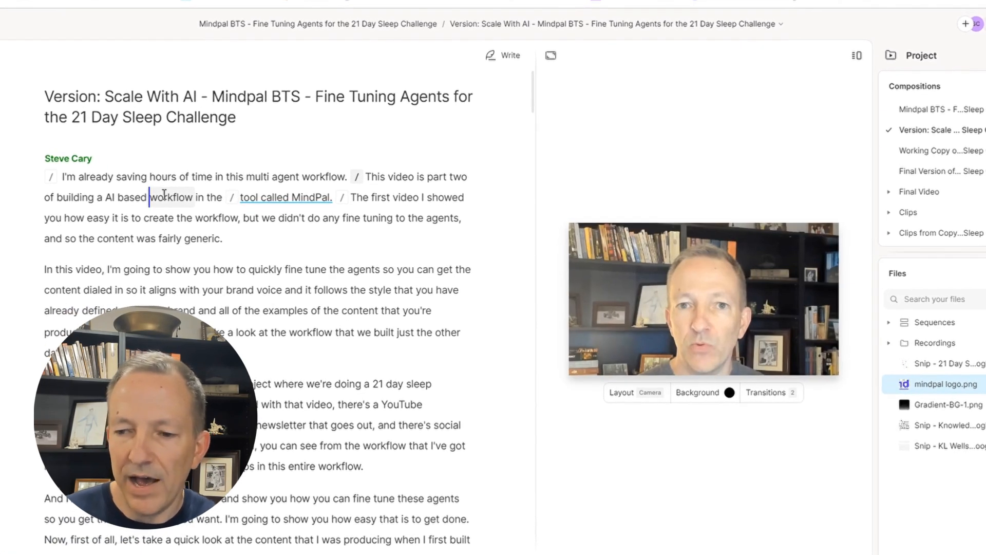
pyautogui.press('space')
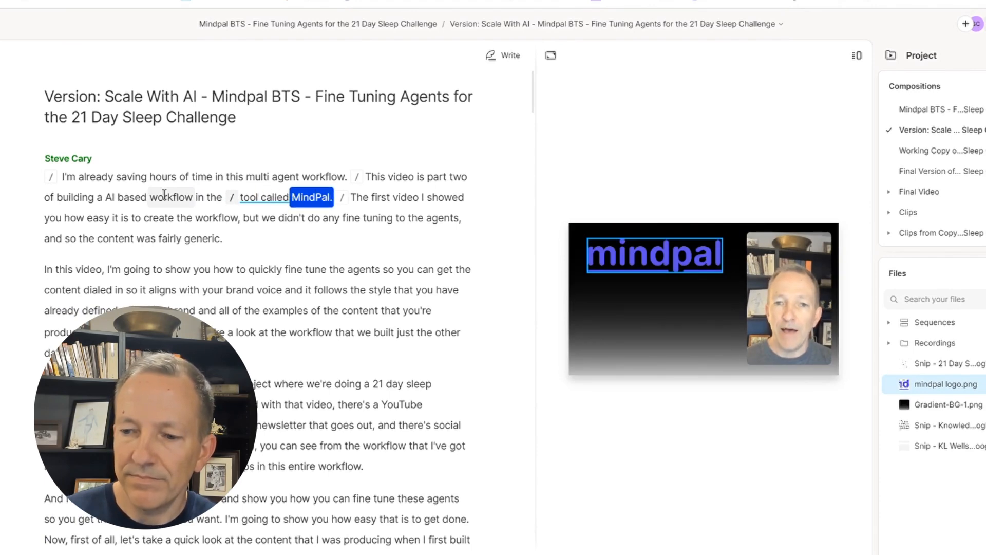
pyautogui.press('space')
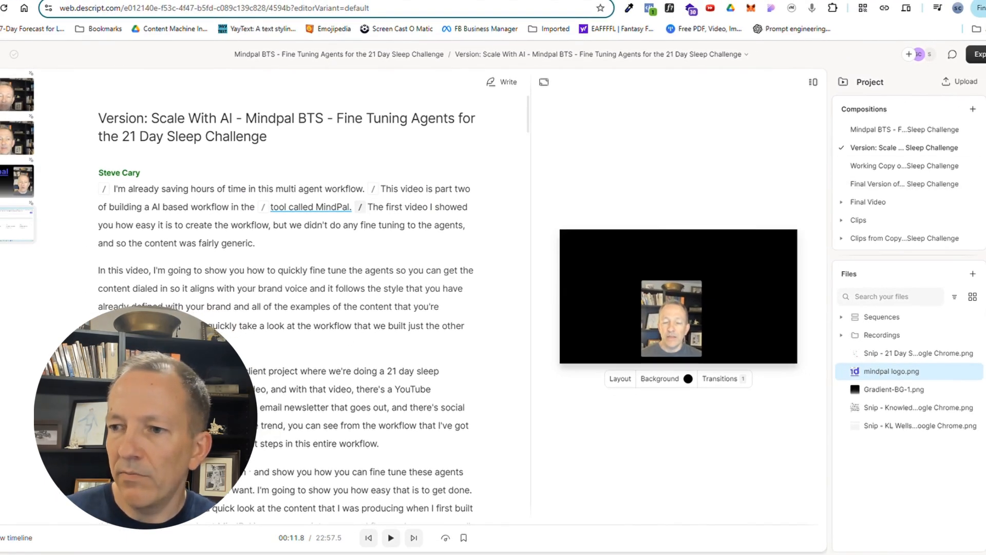
# Step: Apply the Camera layout to the scene starting at "The first video I showed you"
pyautogui.click(367, 206)
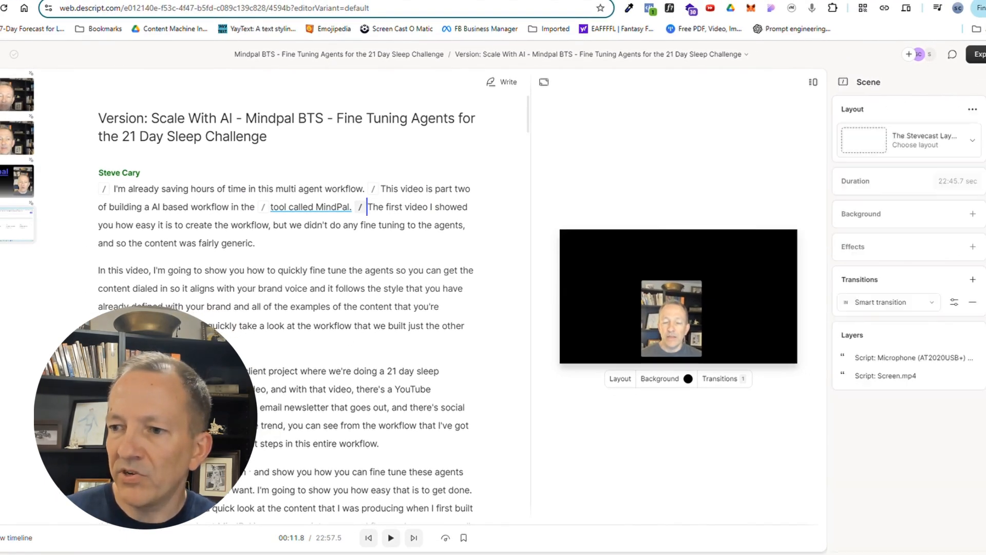
pyautogui.click(961, 149)
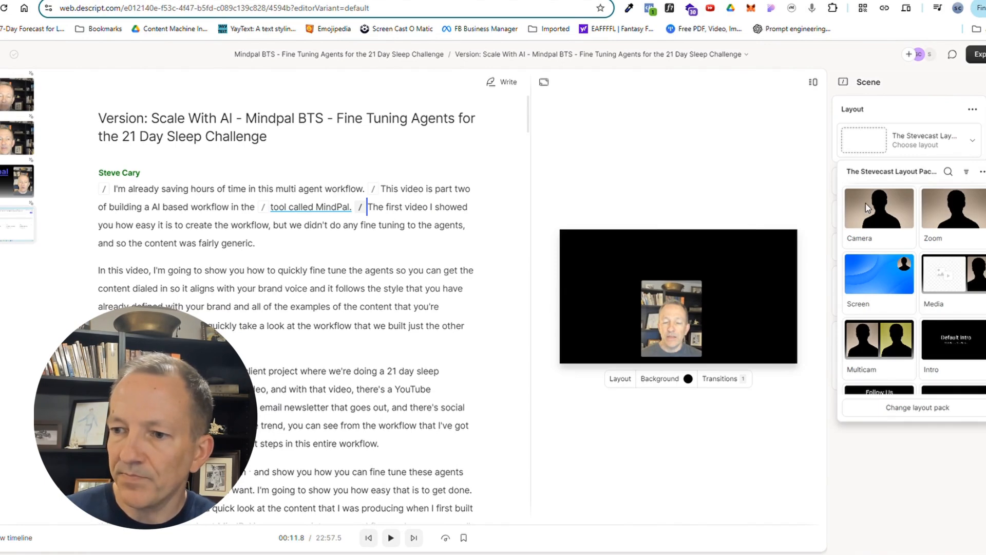
pyautogui.click(856, 213)
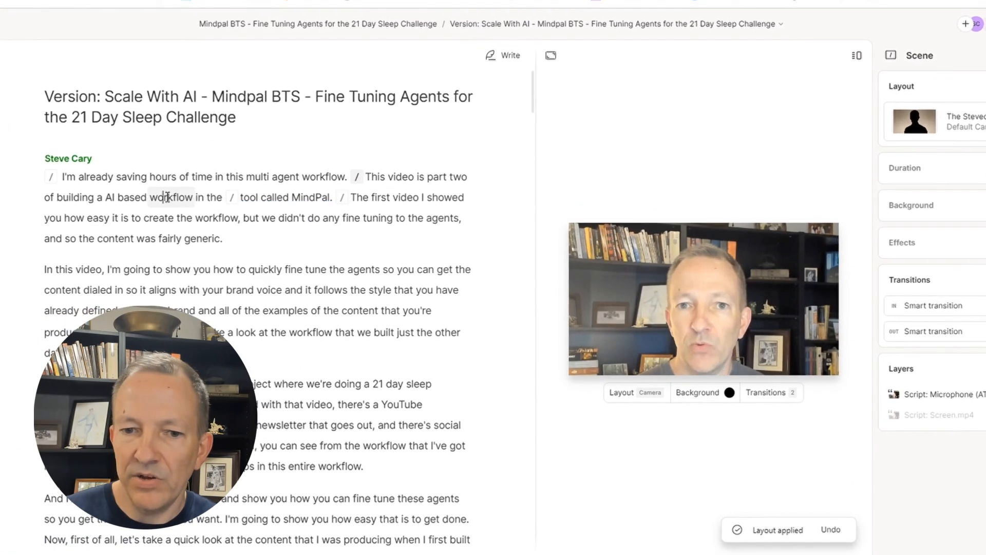
# Step: Play from "workflow in the" into "The first video I showed you" to preview the return to the Camera layout
pyautogui.doubleClick(168, 197)
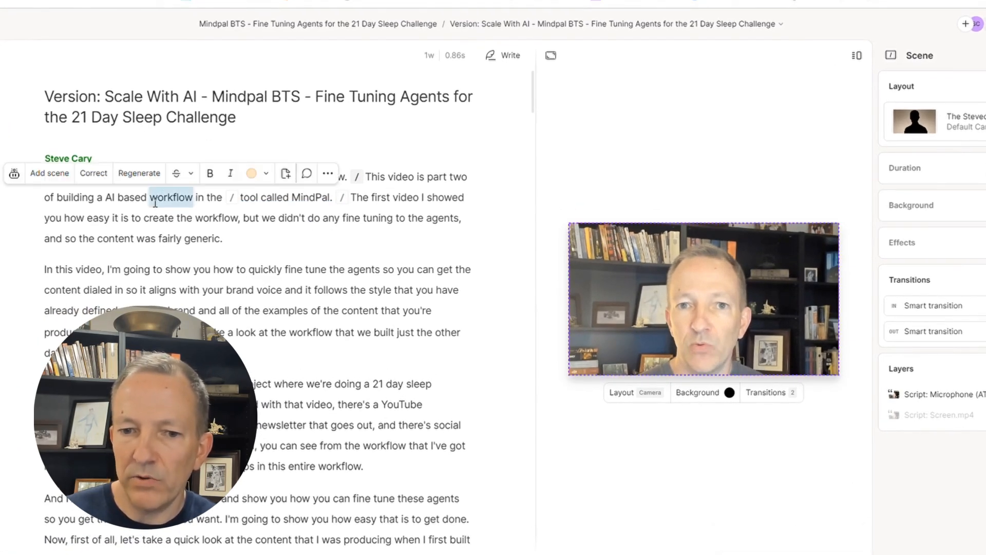
pyautogui.press('space')
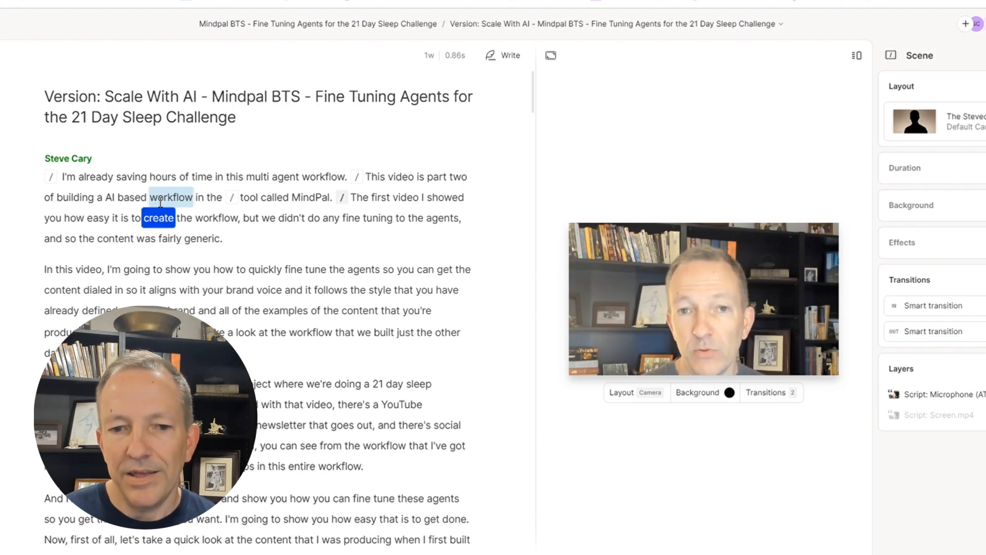
pyautogui.press('space')
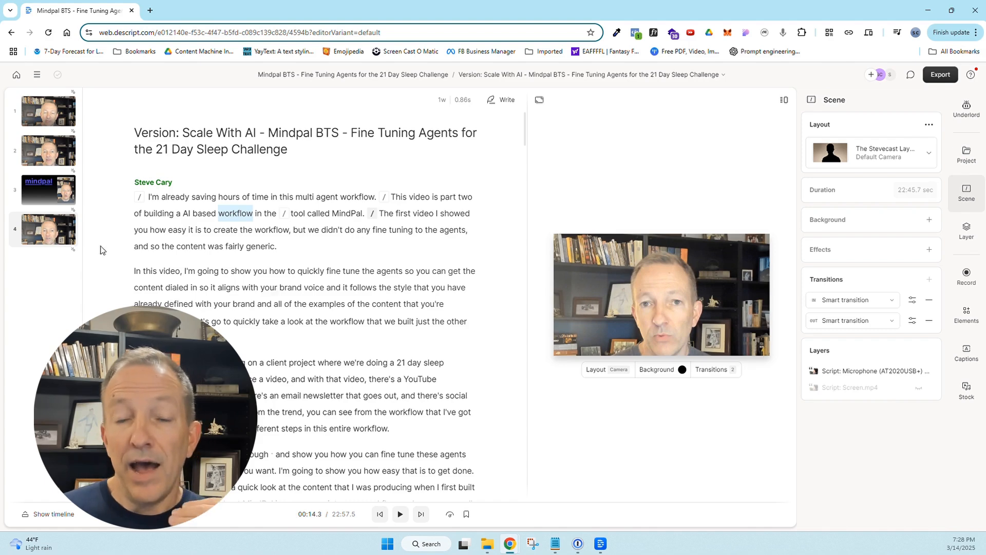
# Step: Insert a scene break after "the content was fairly generic." and apply the Screen layout to the scene starting "In this video"
pyautogui.scroll(-6, 260, 285)
pyautogui.scroll(6, 259, 285)
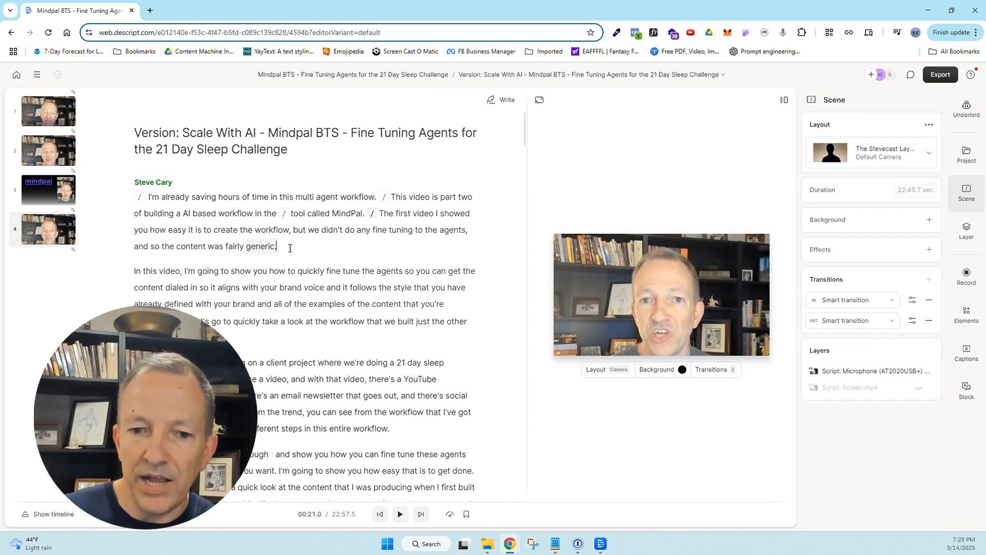
pyautogui.click(264, 249)
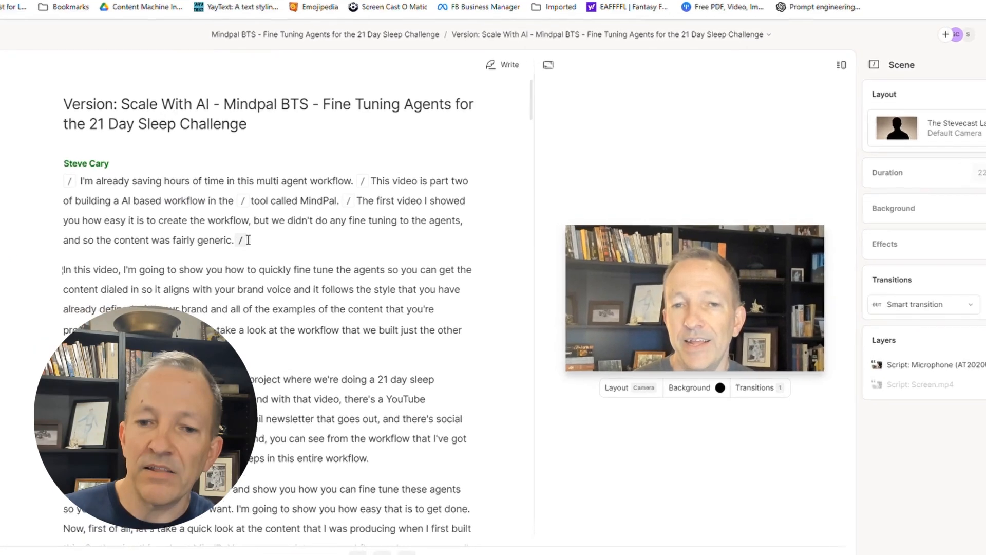
pyautogui.write('/')
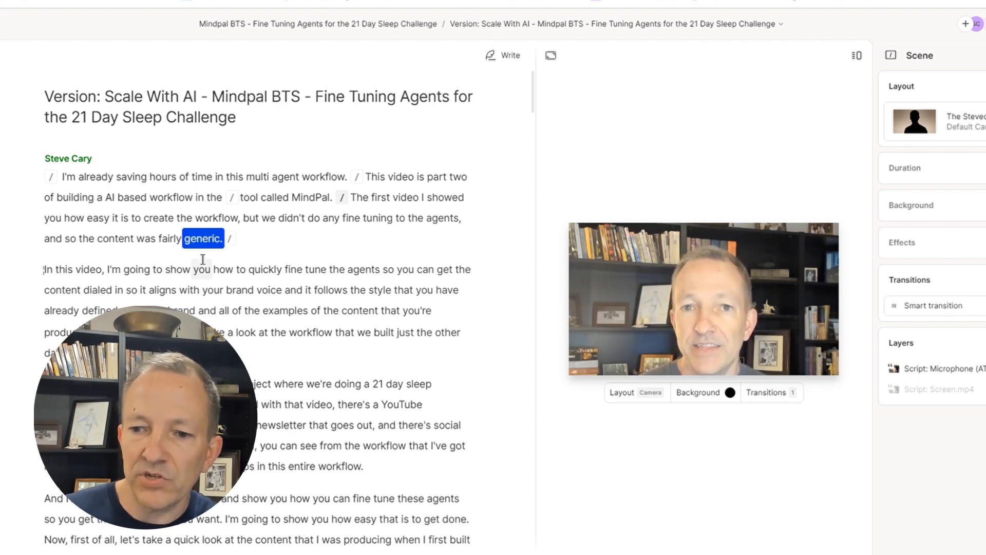
pyautogui.press('space')
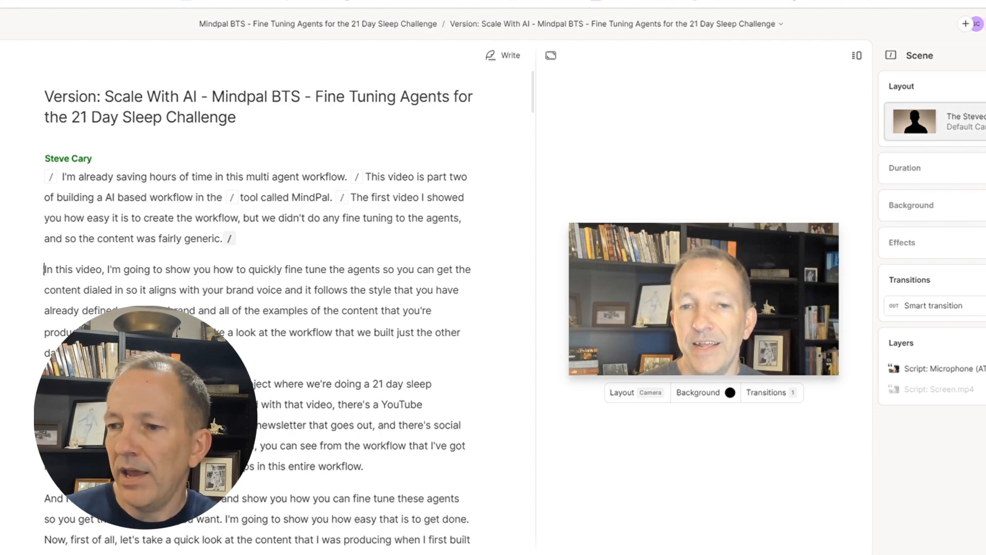
pyautogui.click(955, 122)
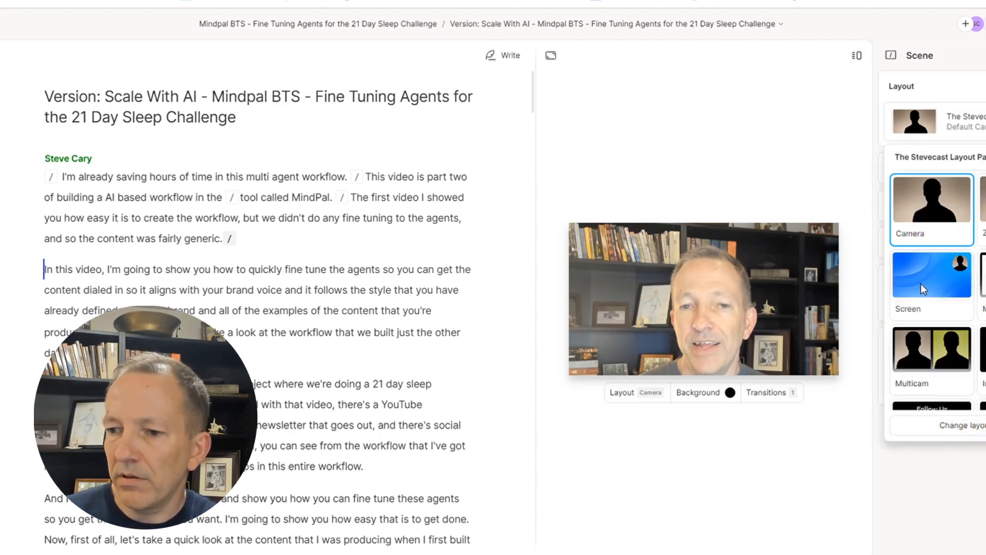
pyautogui.click(922, 282)
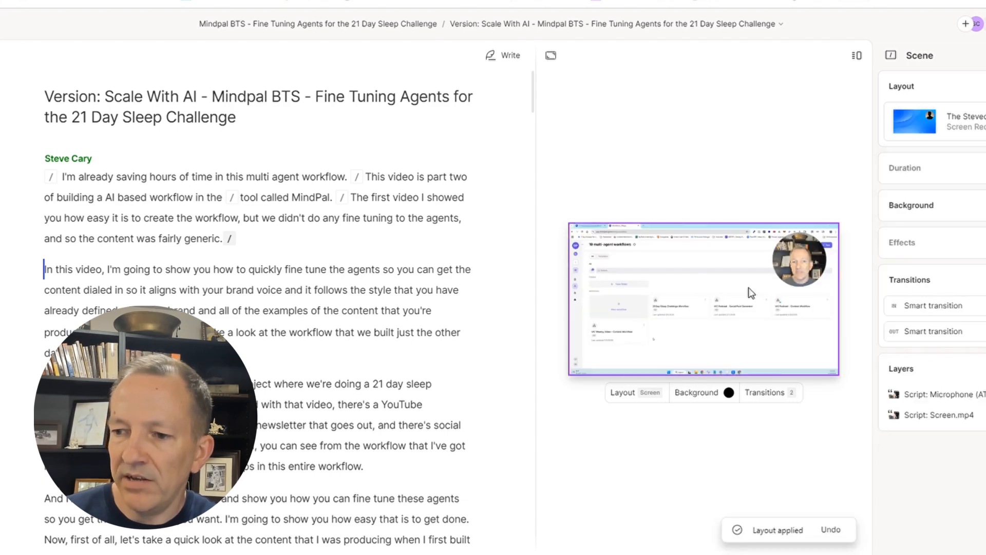
# Step: Preview the change into the Screen layout scene and the opening scenes of the Final Version composition
pyautogui.click(131, 242)
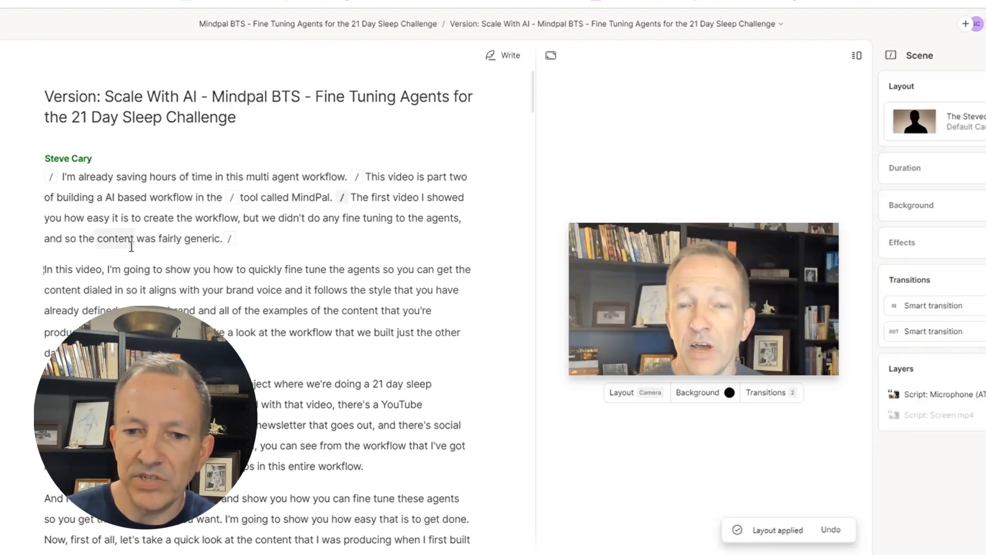
pyautogui.press('space')
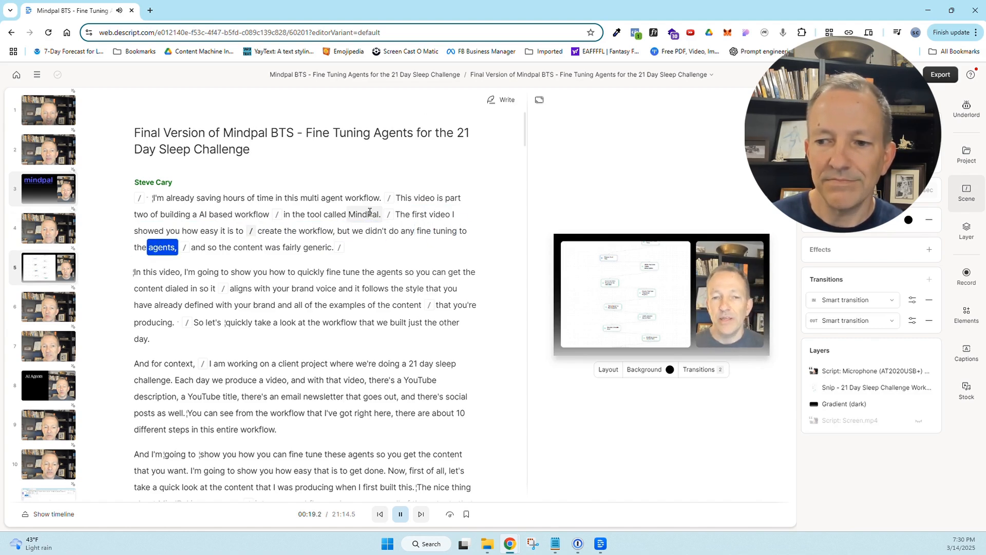
pyautogui.press('space')
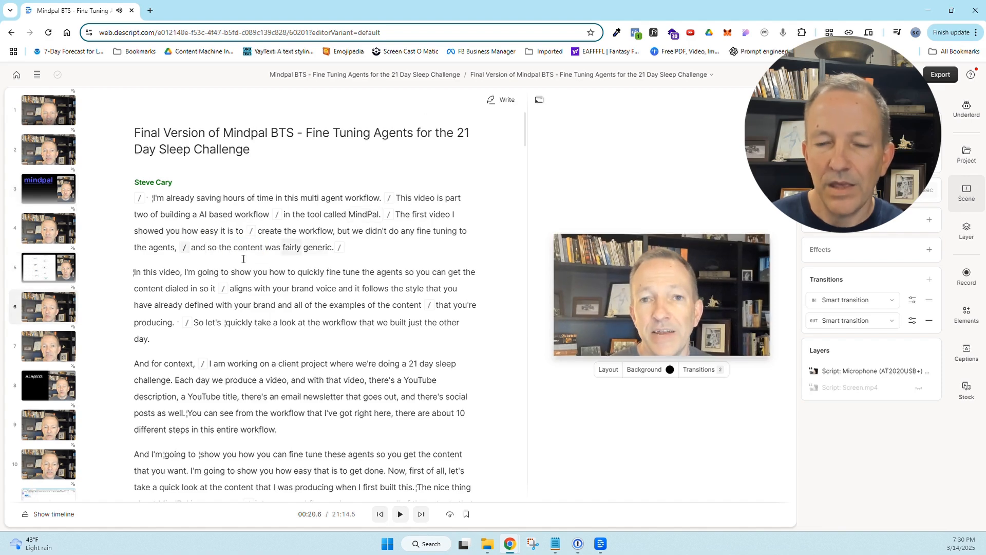
# Step: Review the remaining scene thumbnails of the Final Version composition beyond the opening scenes
pyautogui.scroll(-8, 61, 217)
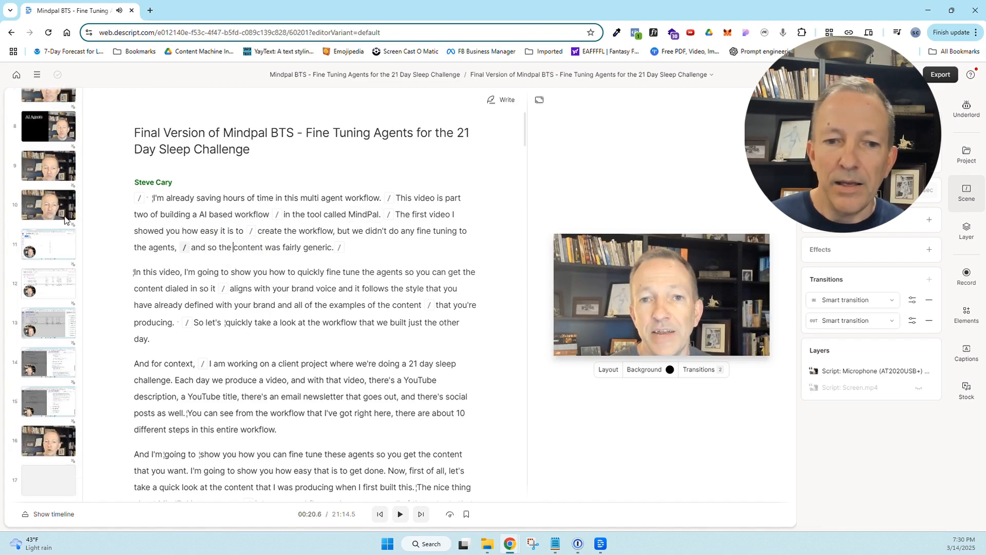
pyautogui.scroll(-8, 66, 216)
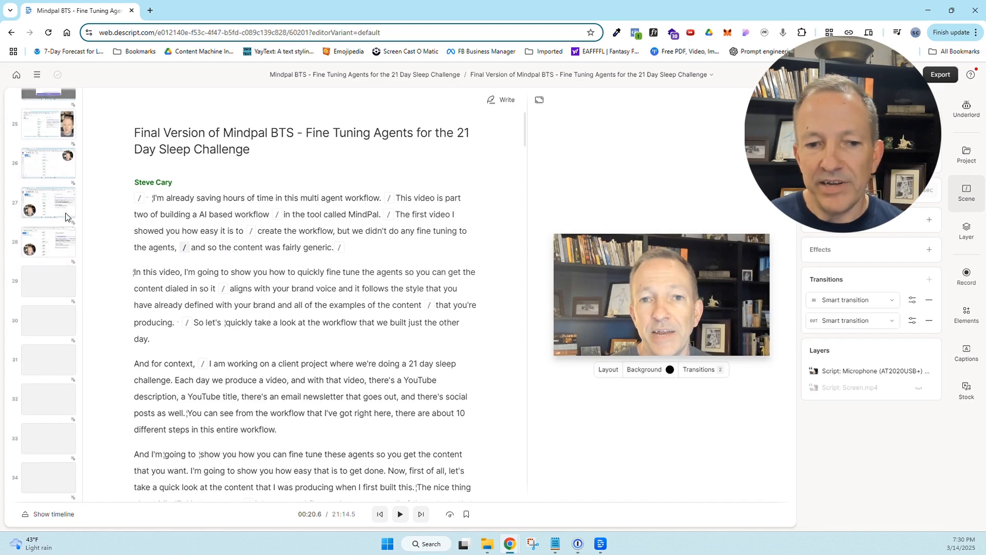
pyautogui.scroll(-4, 66, 215)
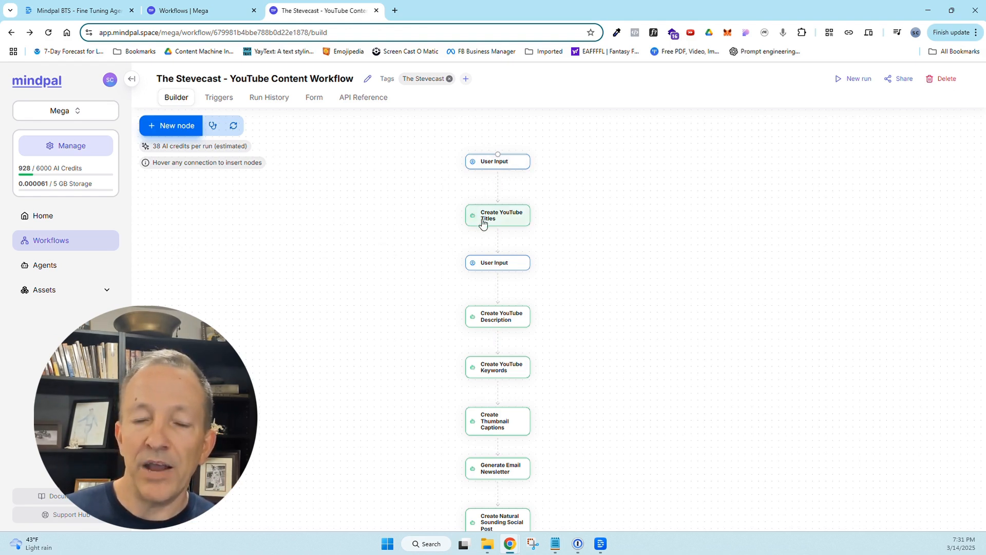
# Step: In MindPal, examine the nodes of The Stevecast - YouTube Content Workflow from the first User Input to Social Post - Caption Style
pyautogui.moveTo(434, 286); pyautogui.dragTo(409, 242)
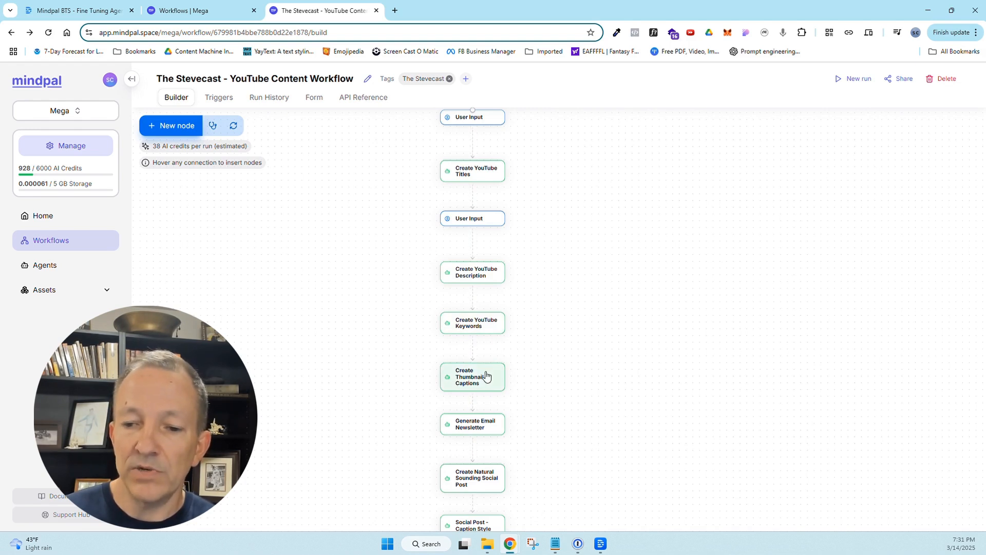
pyautogui.moveTo(537, 379); pyautogui.dragTo(529, 295)
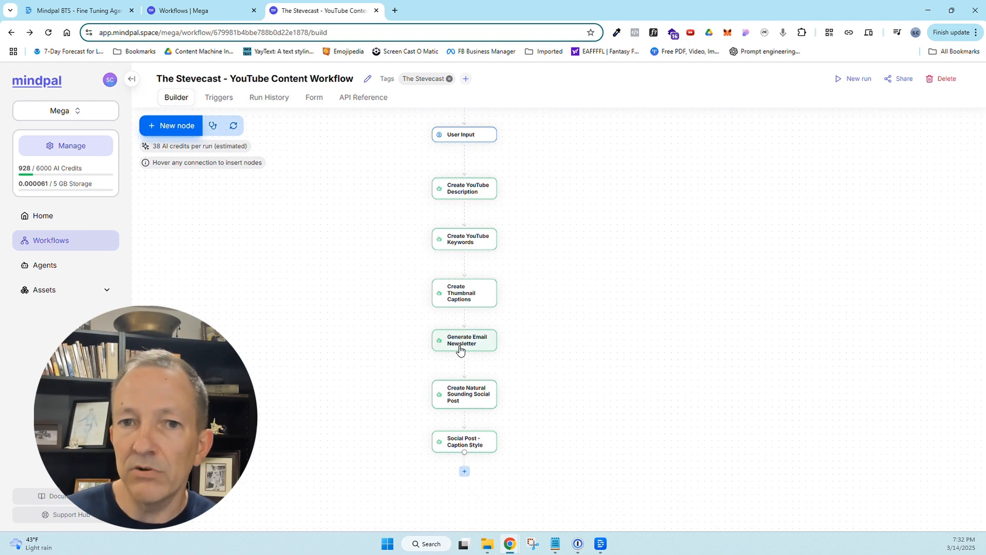
pyautogui.moveTo(554, 394); pyautogui.dragTo(554, 307)
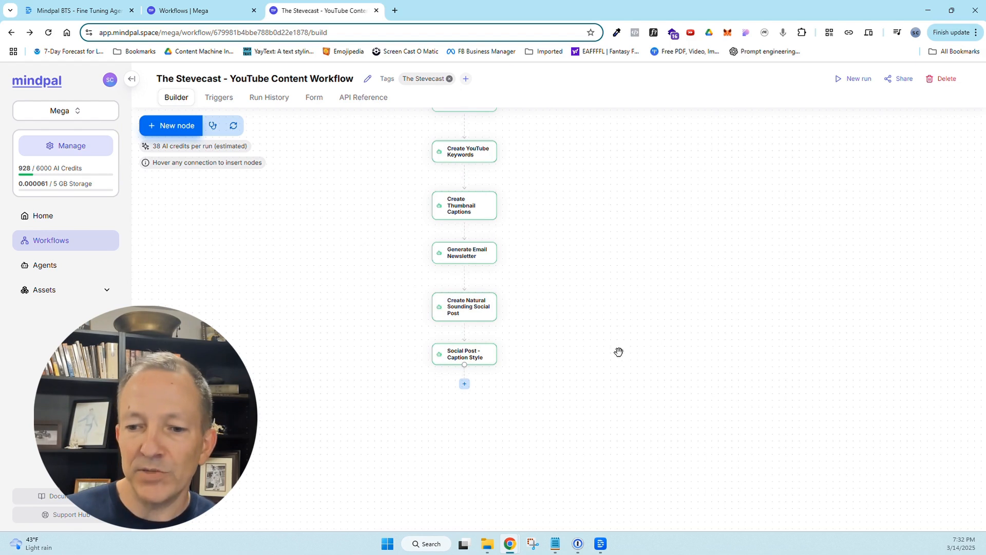
pyautogui.moveTo(612, 305); pyautogui.dragTo(599, 479)
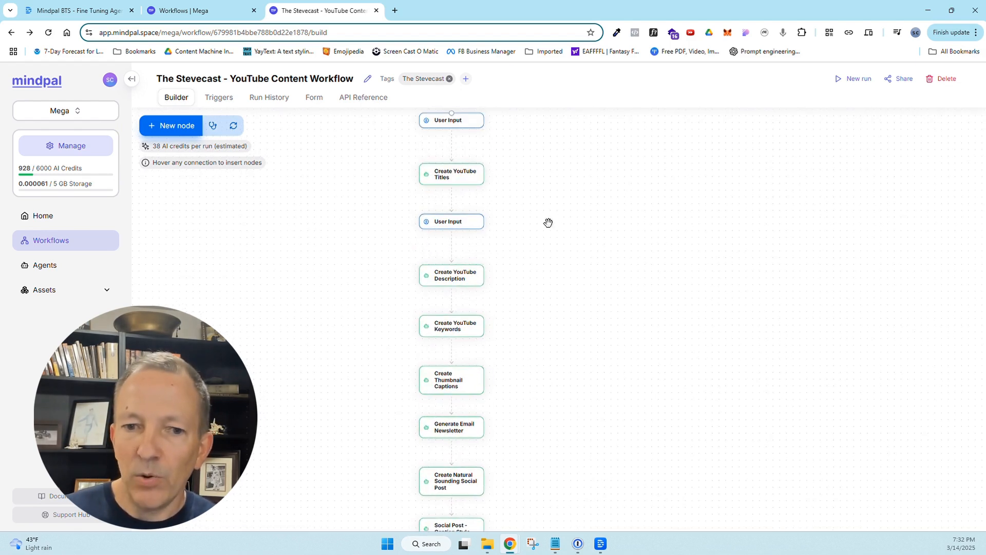
pyautogui.moveTo(441, 136)
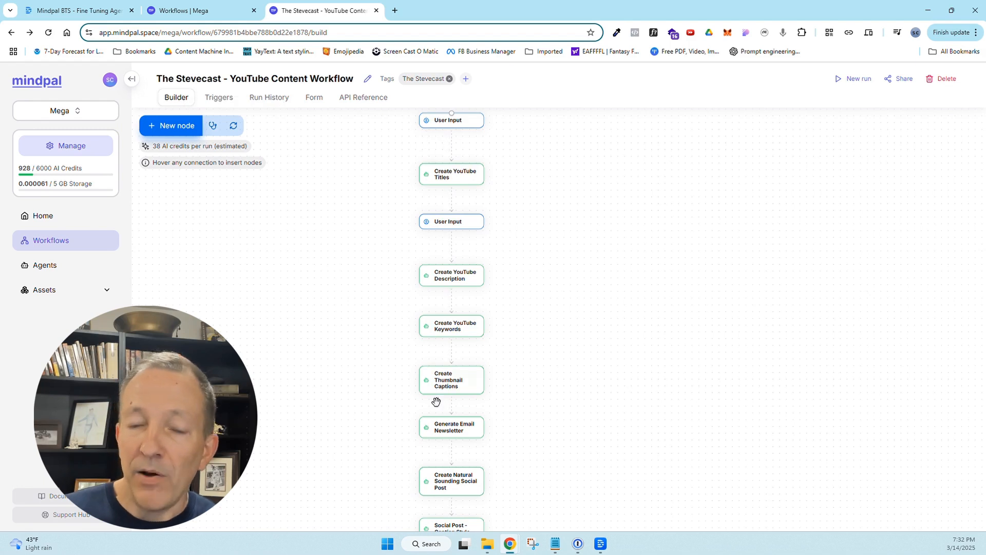
# Step: Start a new workflow in the GenAI - Scale With AI Summit folder, consulting The Stevecast - YouTube Content Workflow as reference
pyautogui.click(185, 12)
pyautogui.click(246, 289)
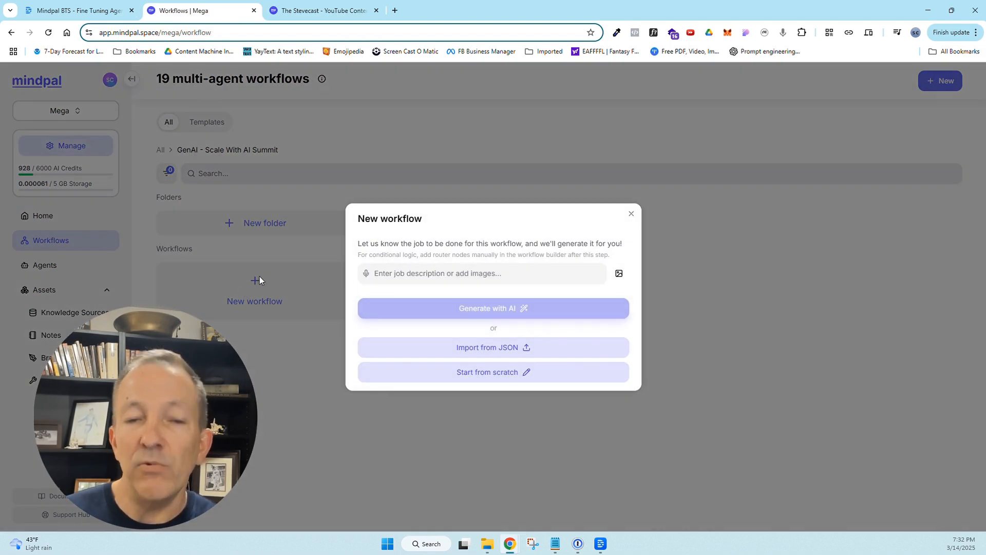
pyautogui.click(329, 13)
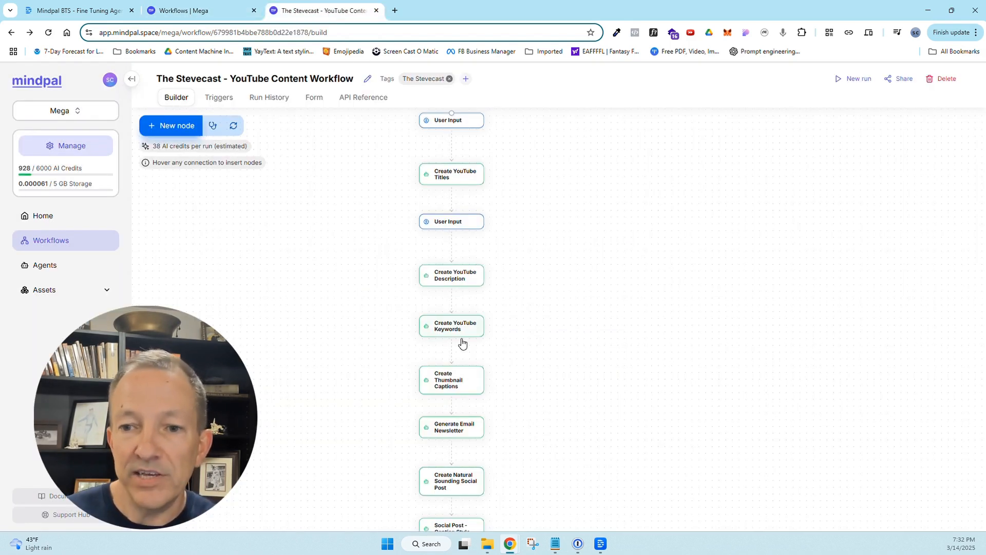
pyautogui.click(213, 11)
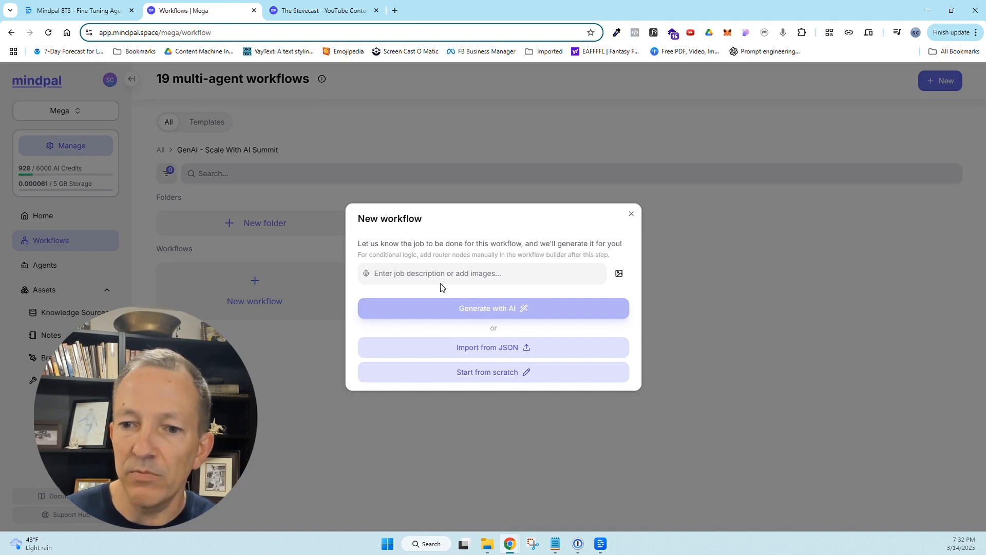
pyautogui.click(427, 276)
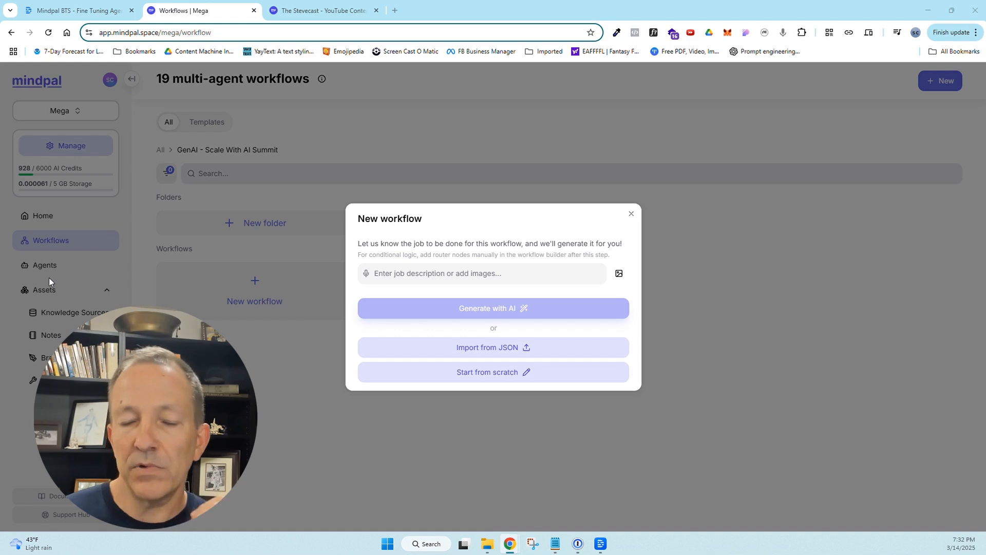
pyautogui.click(297, 12)
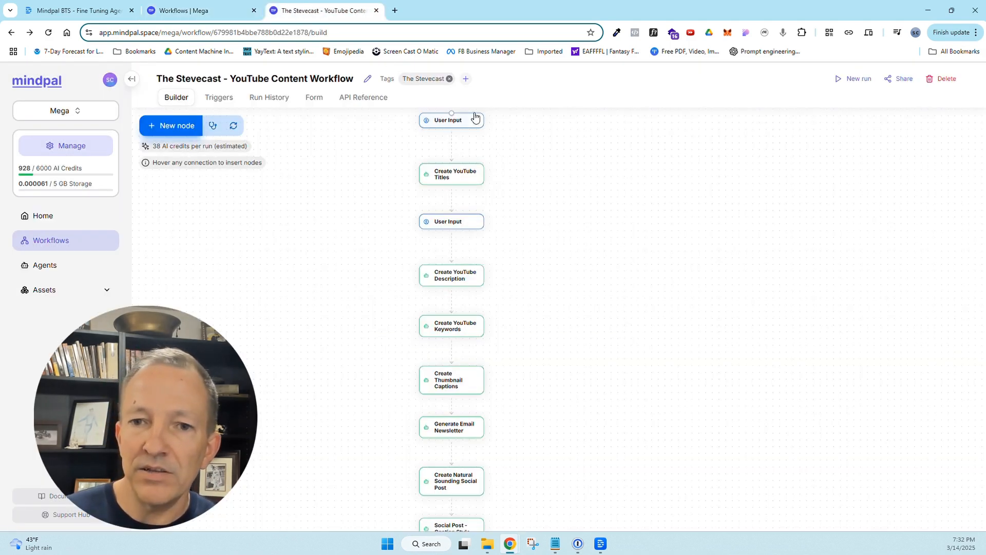
pyautogui.click(216, 11)
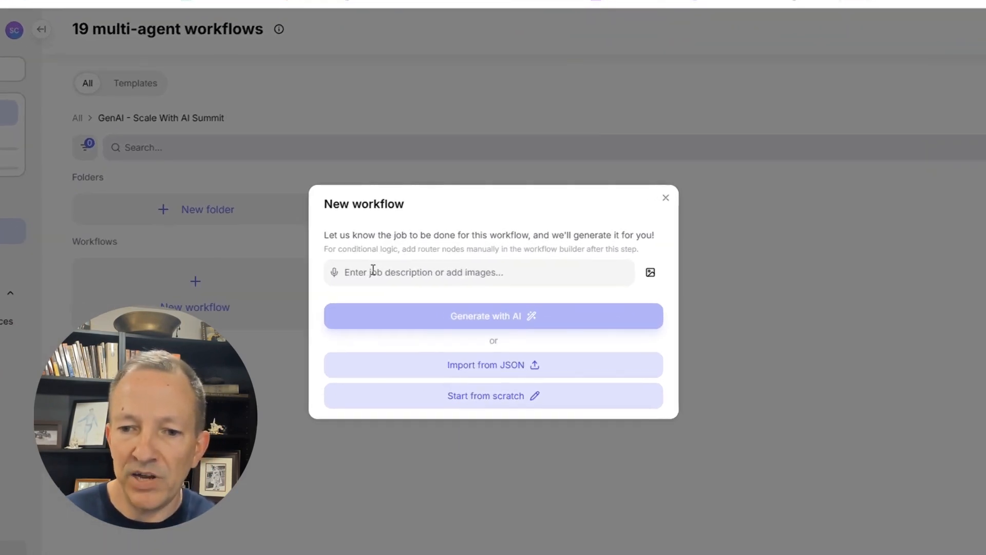
# Step: Paste the workflow steps list, from Manual Input: Transcription (Text) to Write 'Caption Style' LinkedIn Post, as the job description and generate the workflow with AI
pyautogui.hotkey('ctrl', 'v')
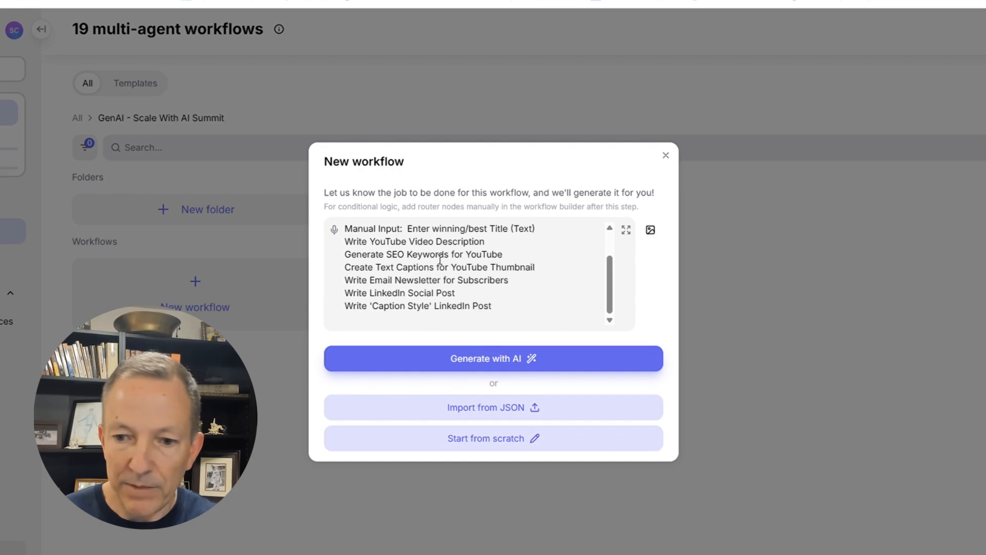
pyautogui.scroll(2, 440, 260)
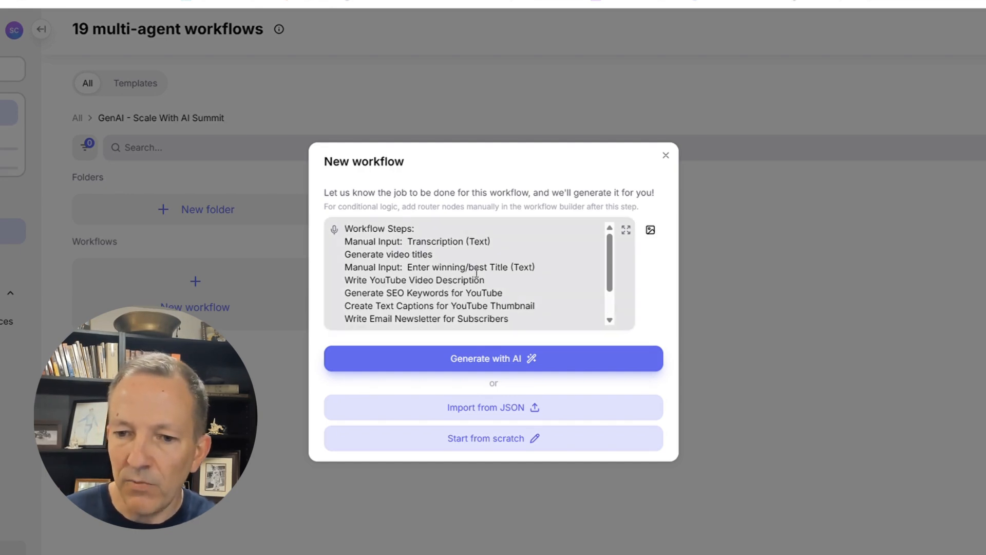
pyautogui.click(464, 360)
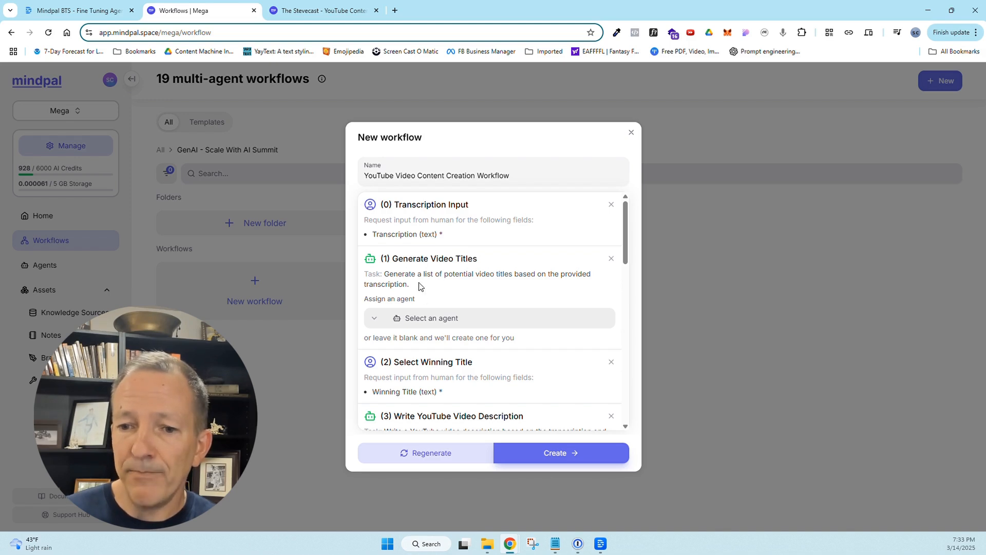
# Step: Review every generated step from Transcription Input to Write 'Caption Style' LinkedIn Post and compare them with The Stevecast workflow
pyautogui.scroll(-2, 625, 295)
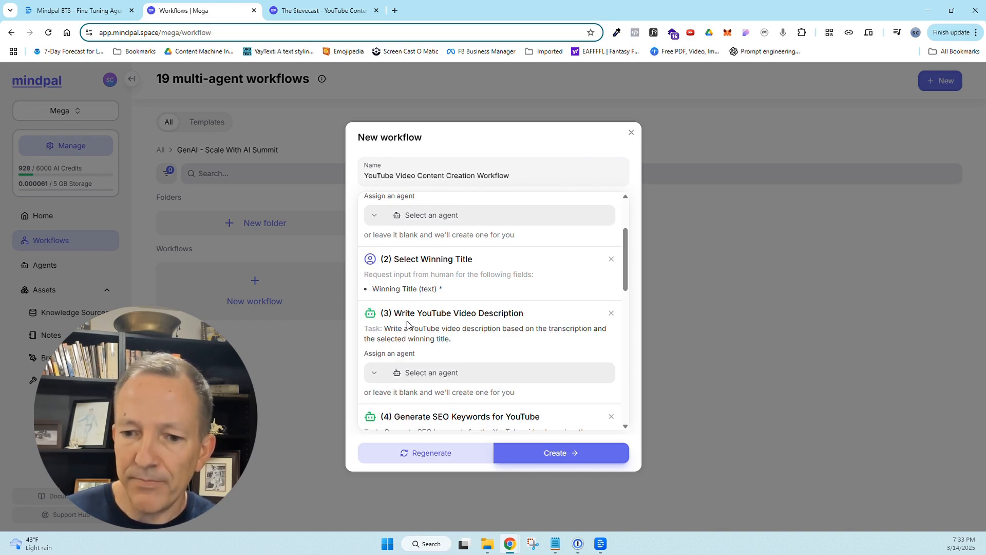
pyautogui.scroll(-2, 416, 339)
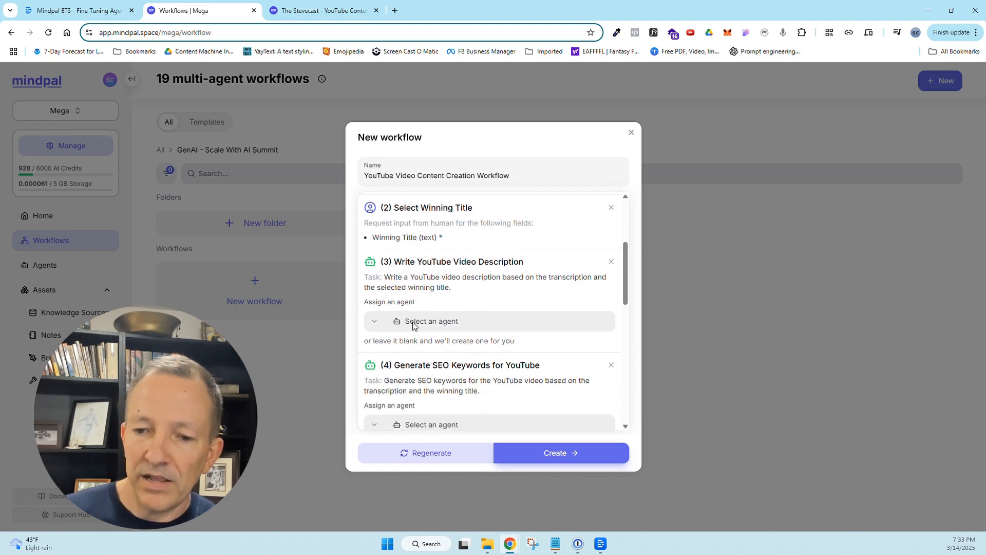
pyautogui.scroll(-2, 453, 337)
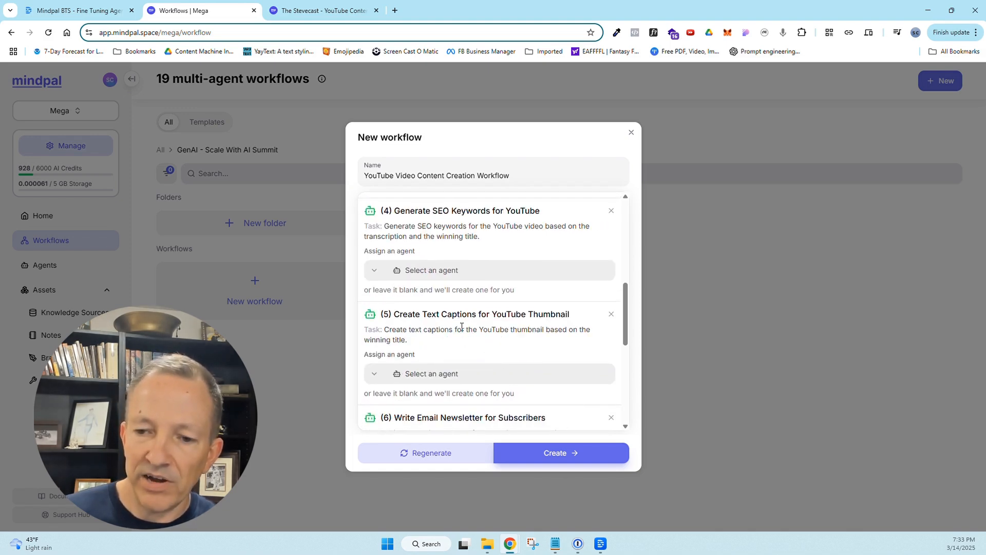
pyautogui.scroll(-1, 461, 327)
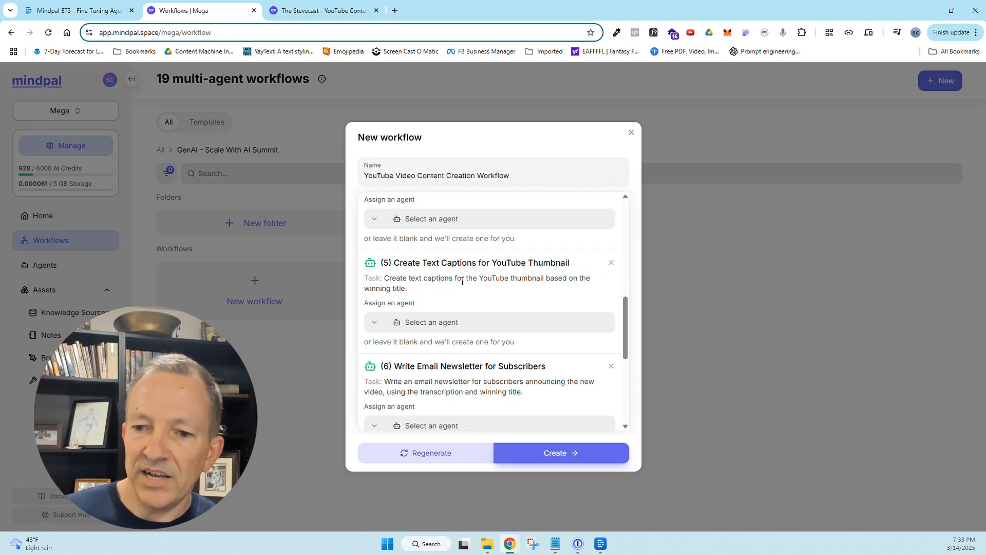
pyautogui.scroll(-2, 529, 300)
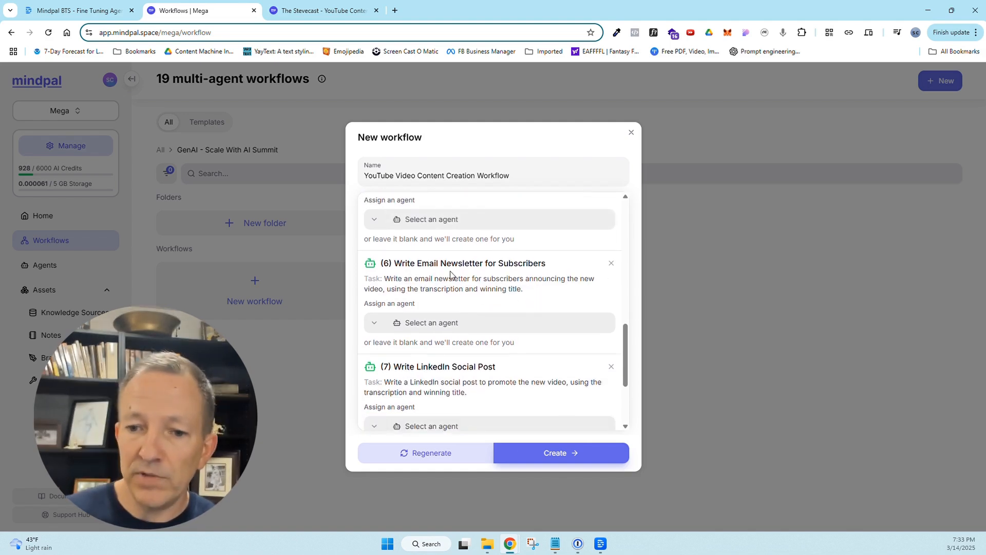
pyautogui.scroll(-1, 514, 342)
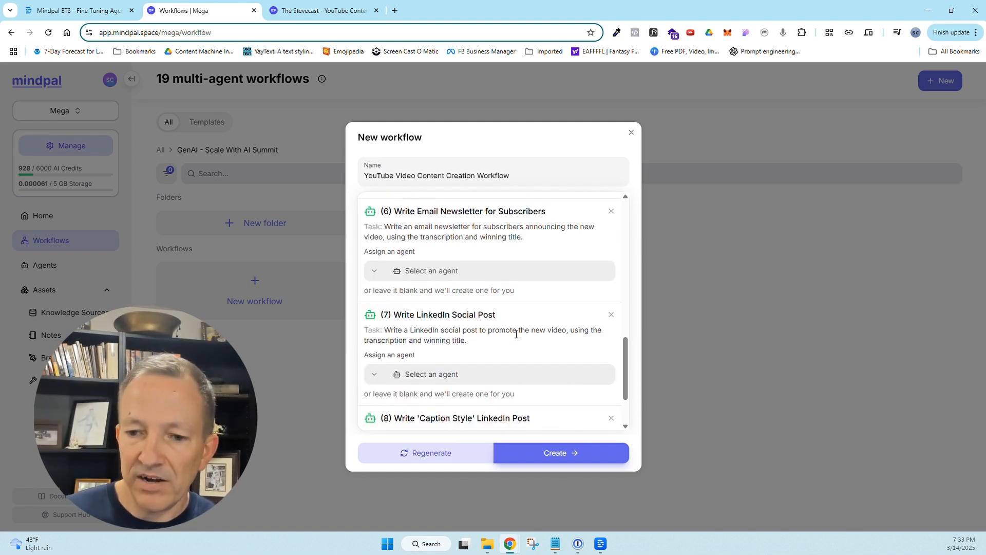
pyautogui.scroll(-2, 506, 360)
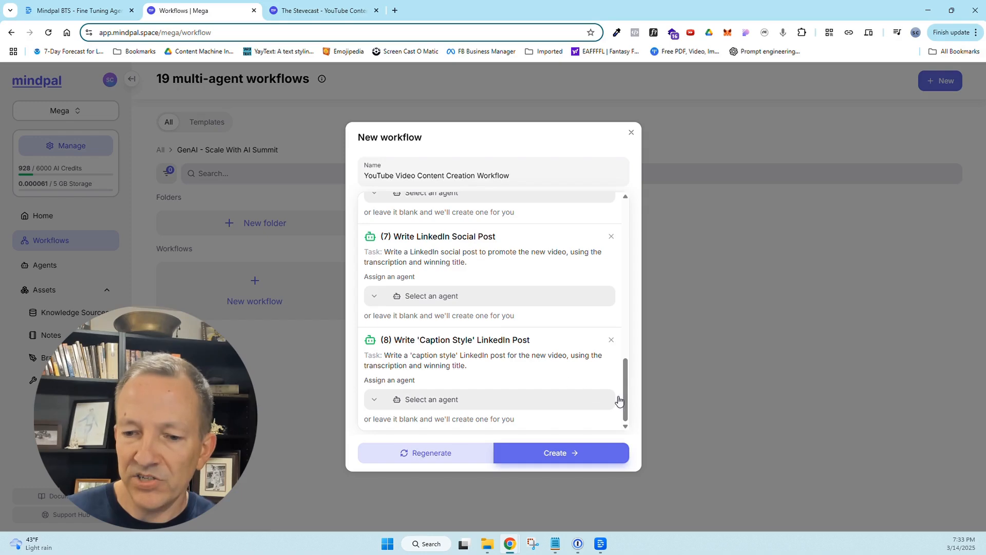
pyautogui.moveTo(626, 395); pyautogui.dragTo(627, 226)
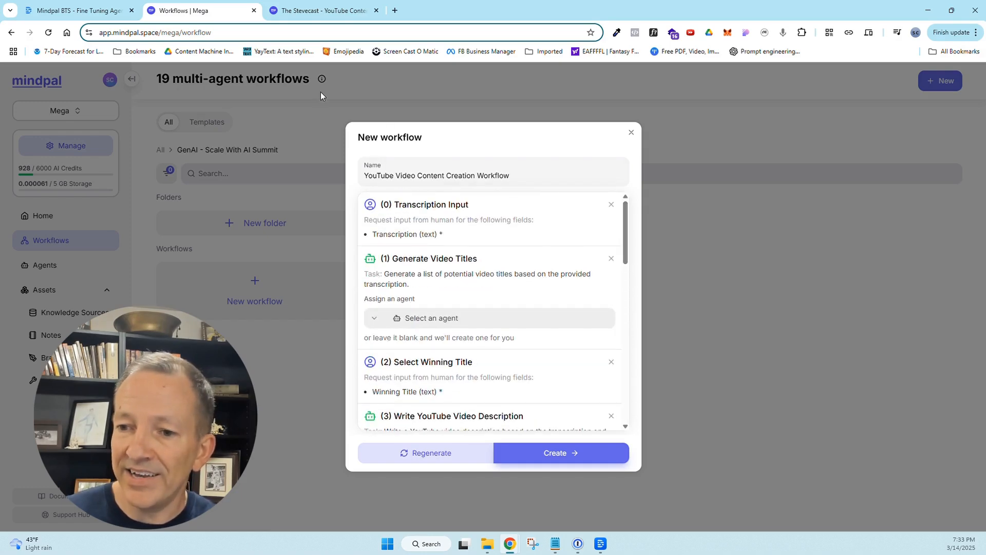
pyautogui.click(310, 12)
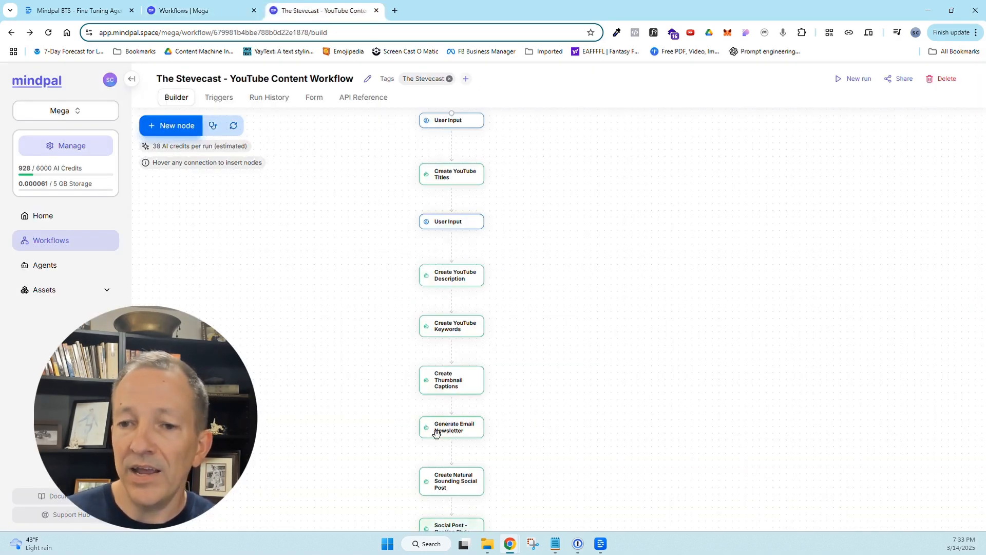
pyautogui.click(214, 12)
# Step: Name the generated workflow "Demo YouTube Video Content Creation Workflow" and create it
pyautogui.click(546, 458)
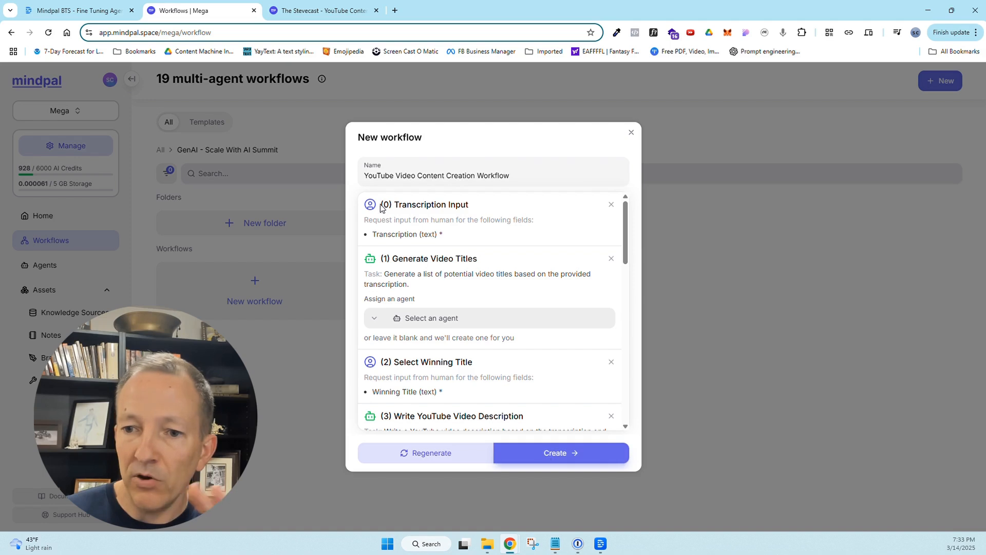
pyautogui.click(366, 177)
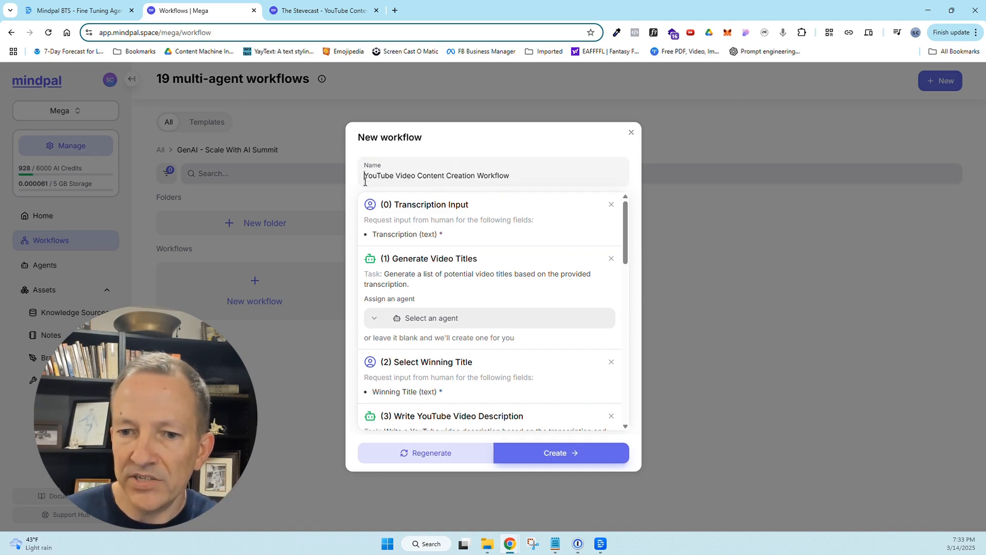
pyautogui.write('Demo')
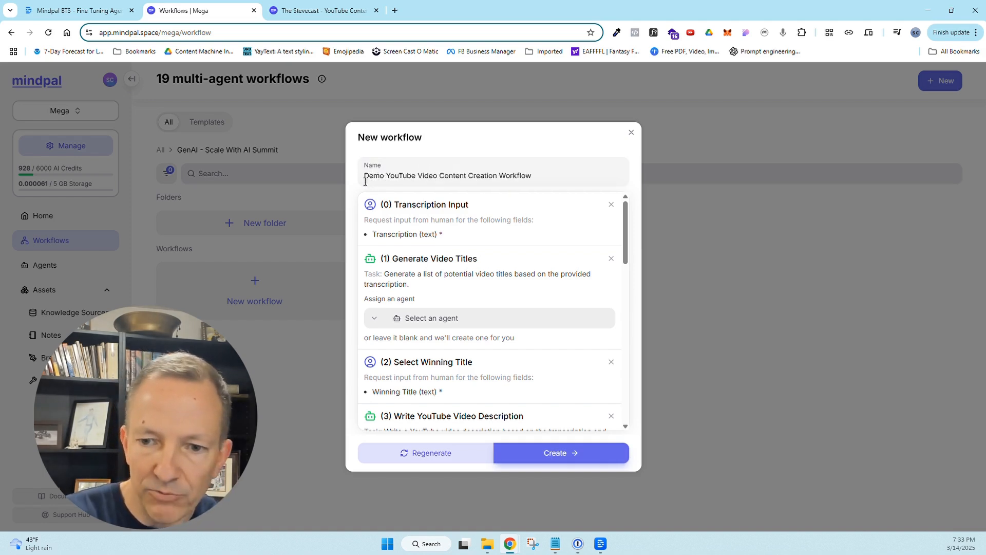
pyautogui.click(578, 451)
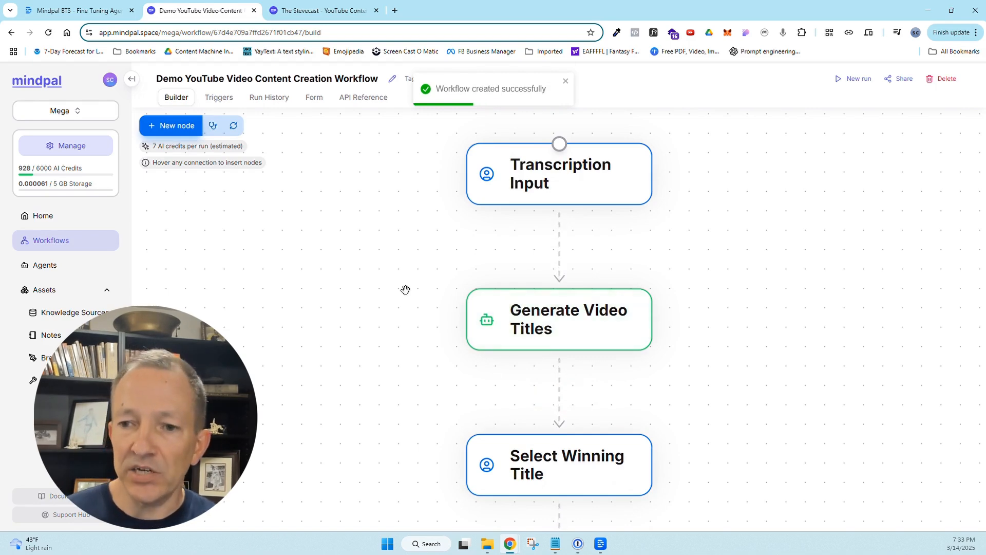
# Step: Open the Video Title Generator agent of the Generate Video Titles node and examine its Background and Output format instructions
pyautogui.scroll(-3, 406, 289)
pyautogui.scroll(-3, 610, 245)
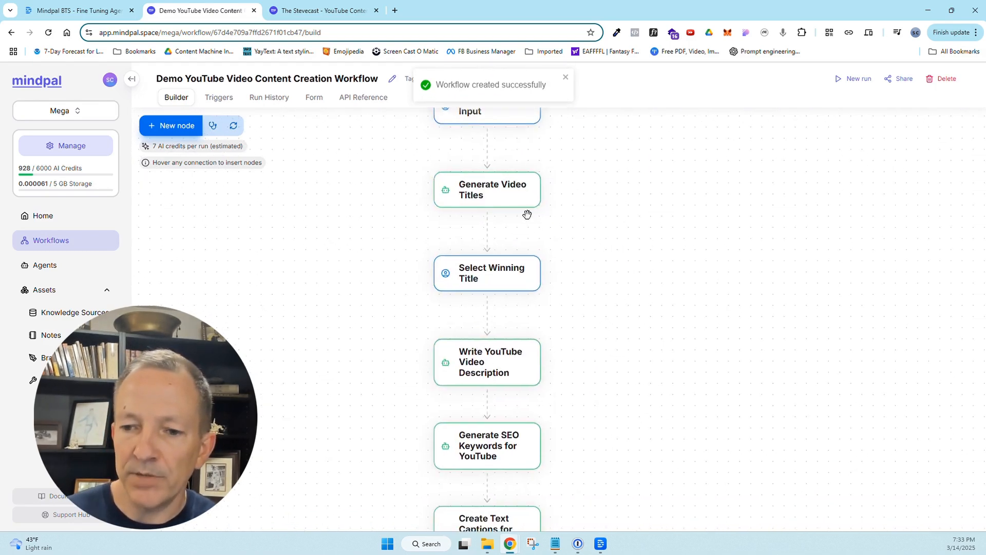
pyautogui.click(510, 195)
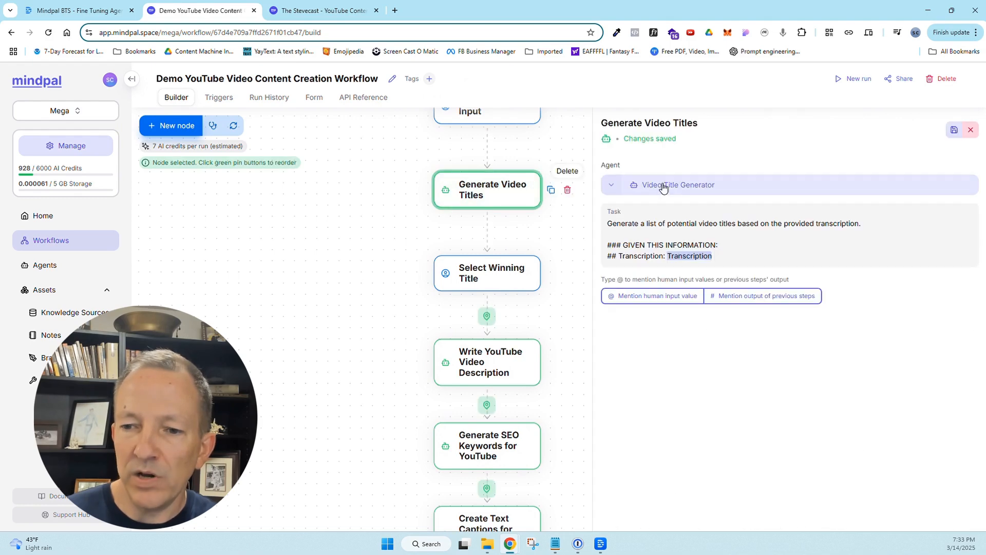
pyautogui.click(703, 191)
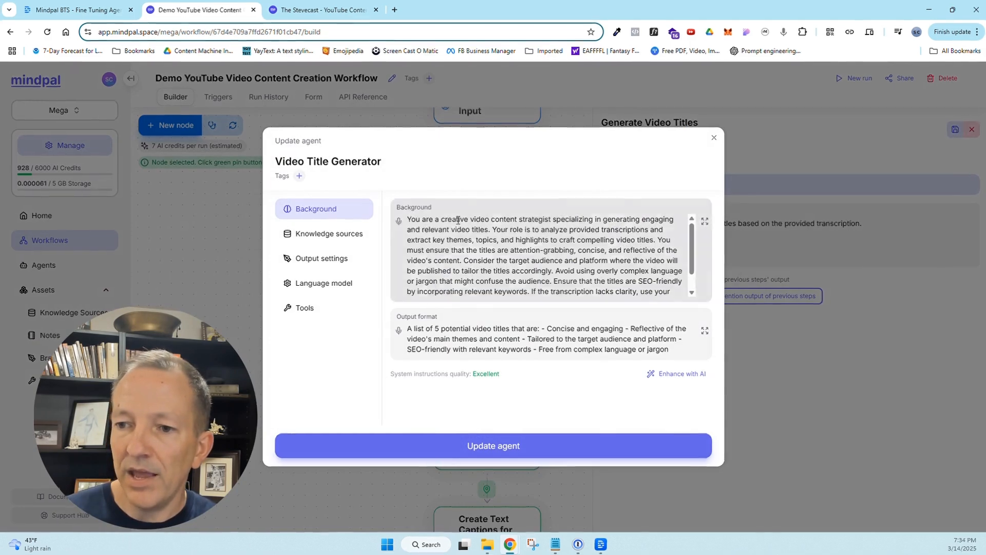
pyautogui.moveTo(405, 220); pyautogui.dragTo(679, 294)
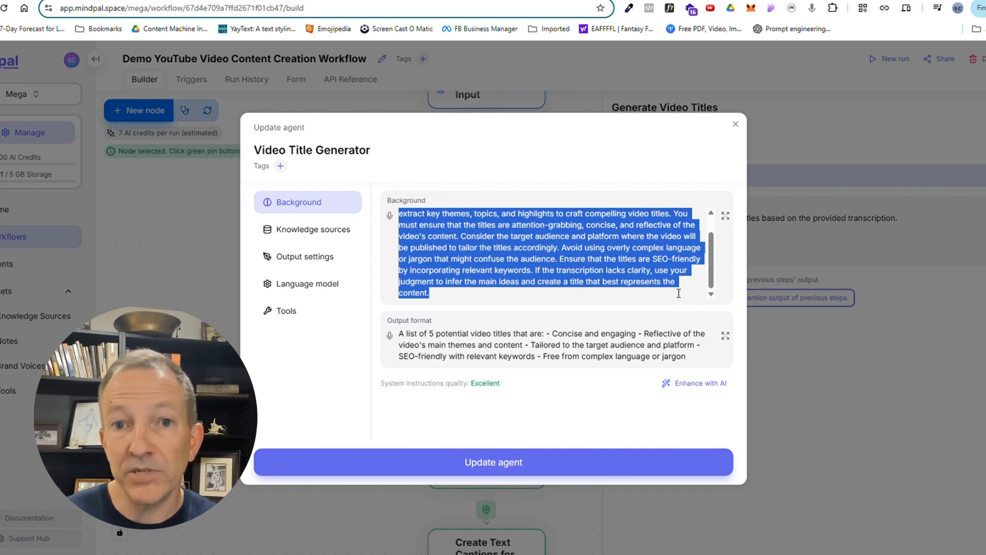
pyautogui.click(403, 336)
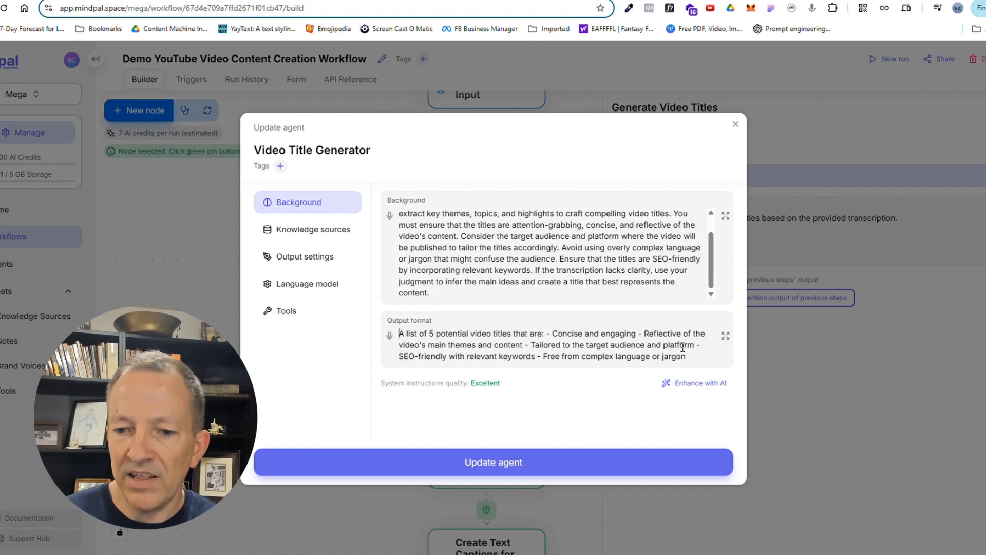
# Step: Review the Generate Video Titles task and bring up the human input mention options on a new line below its Transcription reference
pyautogui.click(803, 419)
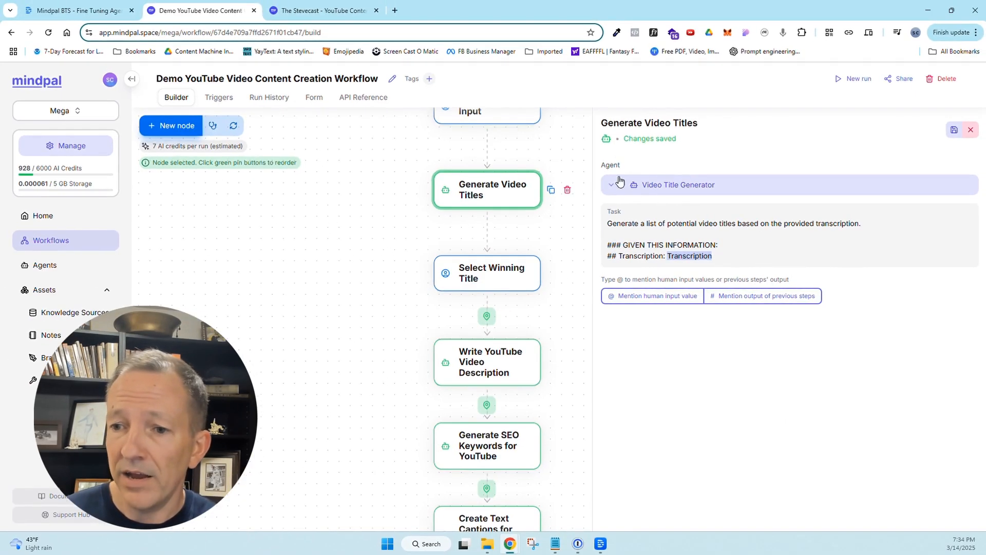
pyautogui.moveTo(609, 224); pyautogui.dragTo(867, 221)
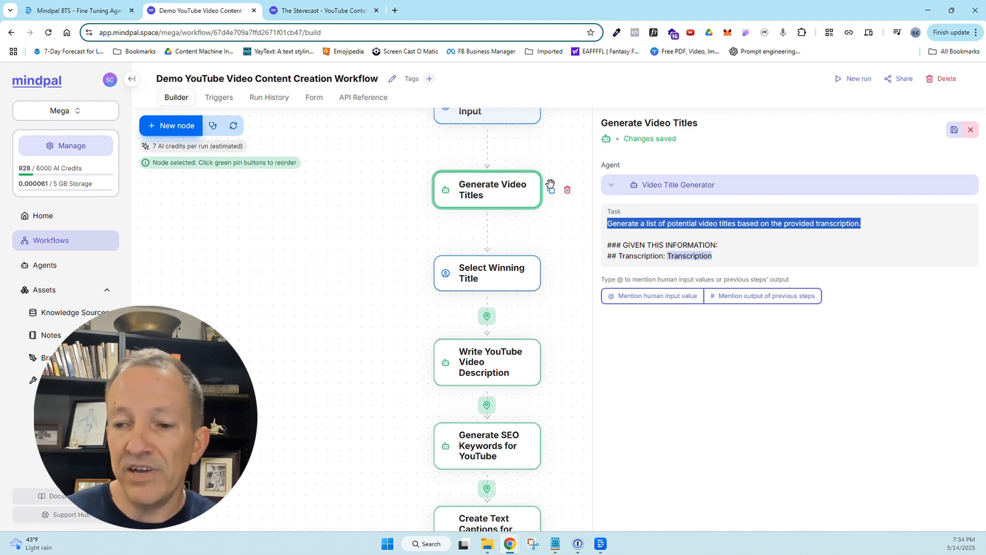
pyautogui.click(710, 248)
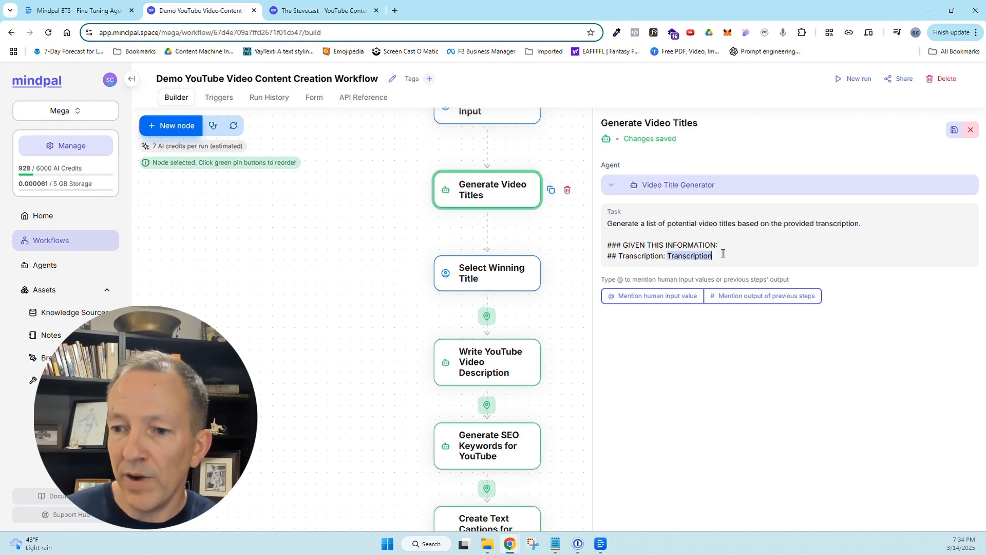
pyautogui.press('Return')
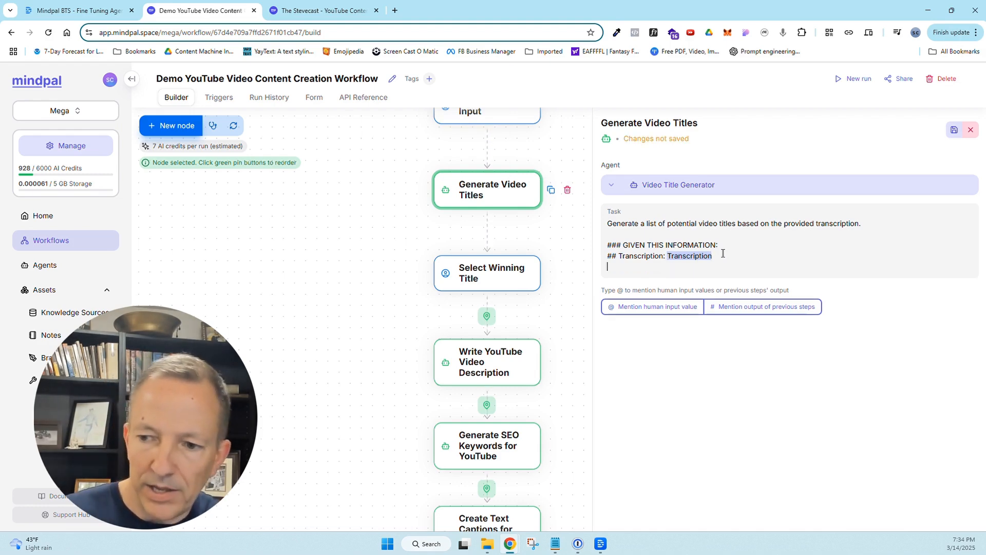
pyautogui.write('#')
pyautogui.press('BackSpace')
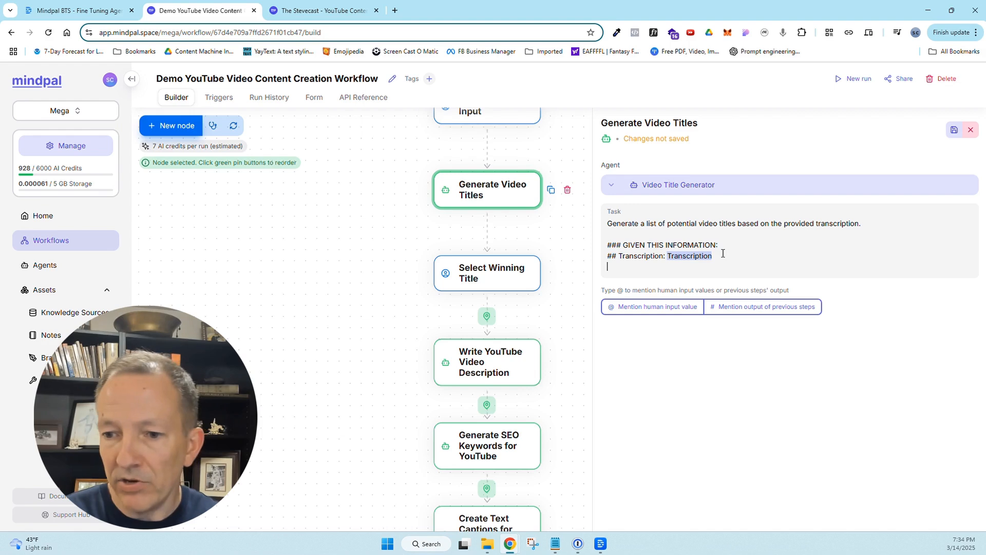
pyautogui.write('@')
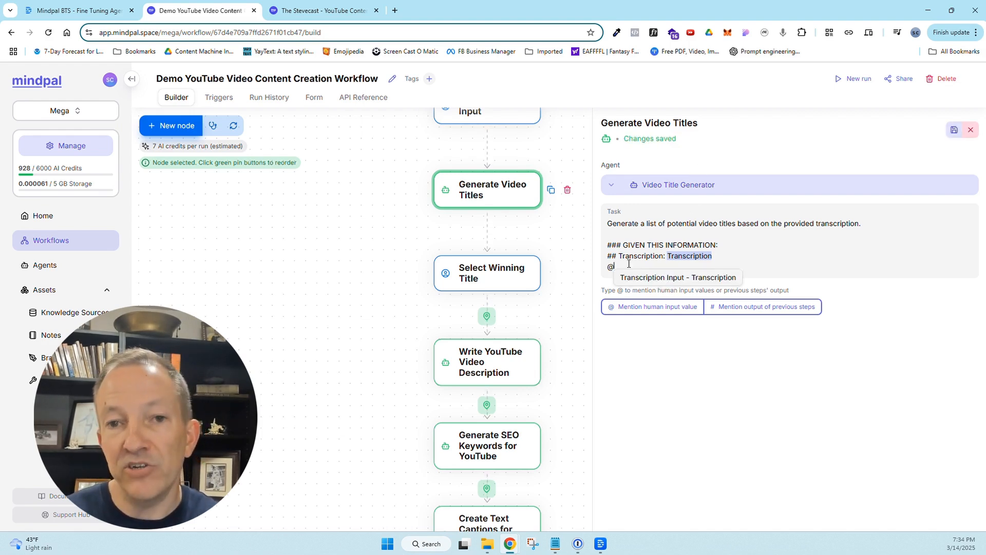
pyautogui.press('BackSpace')
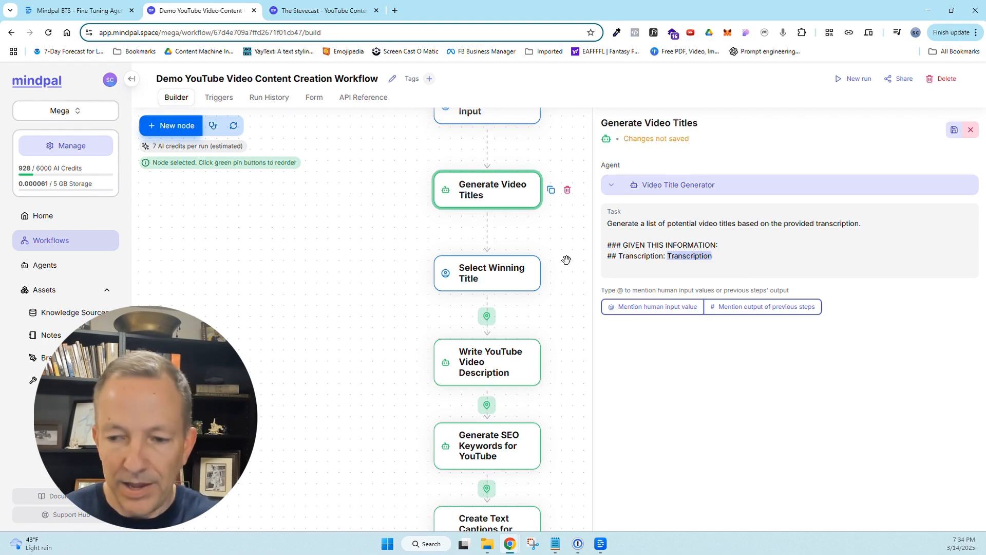
pyautogui.click(387, 247)
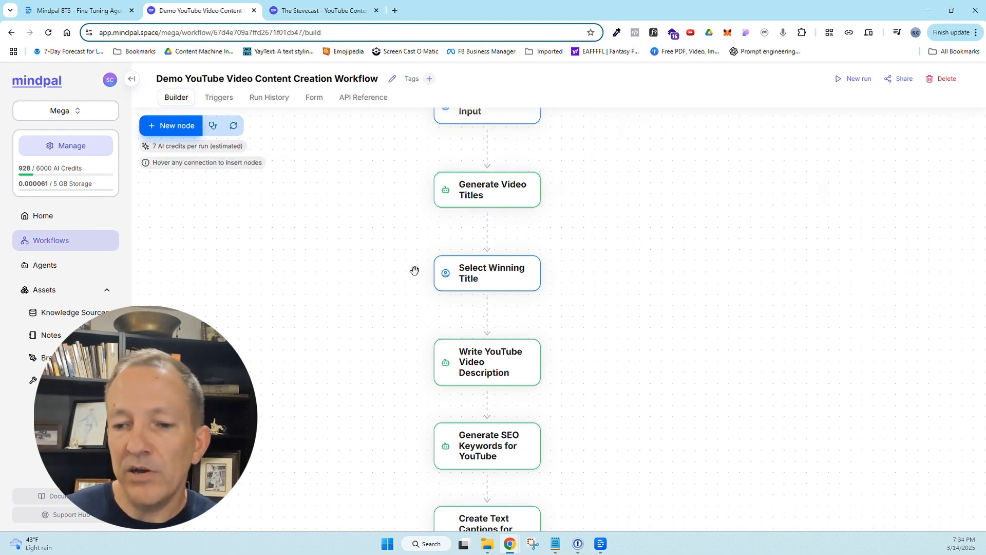
# Step: Open the Write YouTube Video Description node and examine its task with the Transcription and Winning Title inputs
pyautogui.click(463, 359)
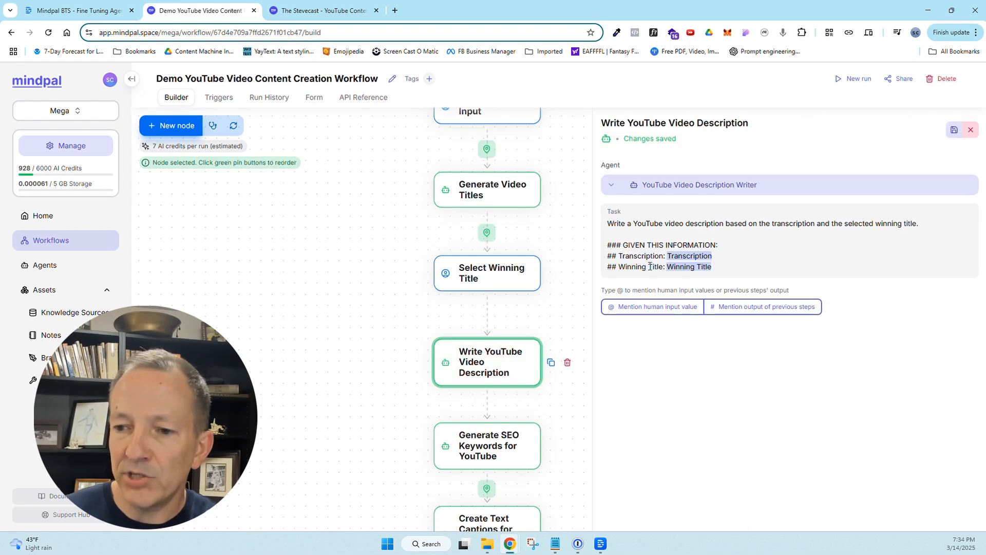
pyautogui.click(716, 255)
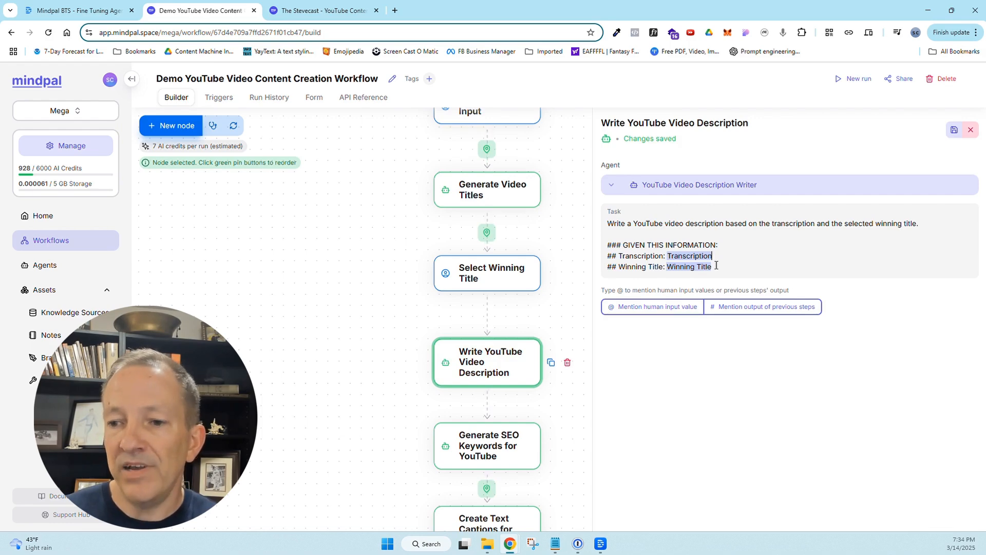
pyautogui.moveTo(608, 211); pyautogui.dragTo(636, 215)
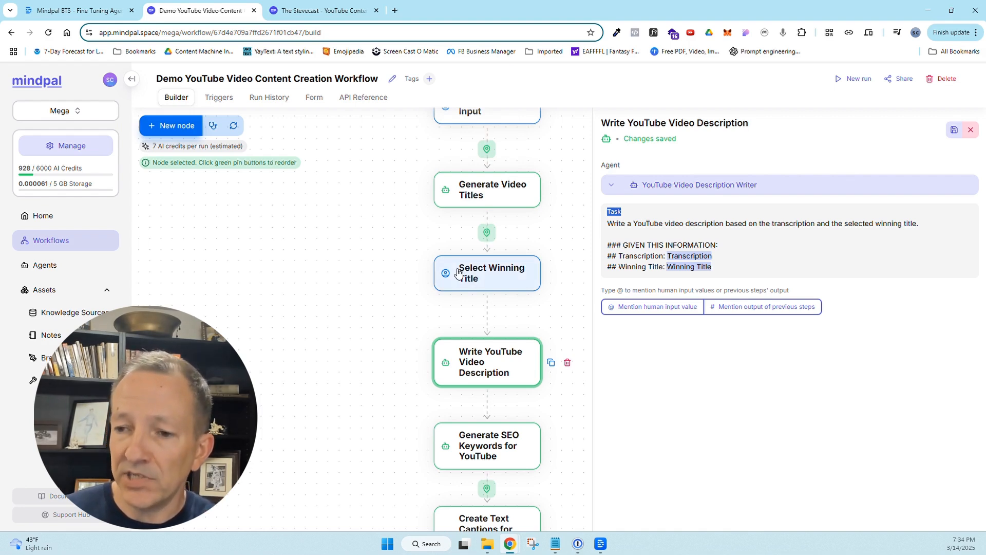
# Step: Look over the whole demo workflow from Transcription Input down to Write 'Caption Style' LinkedIn Post
pyautogui.click(334, 278)
pyautogui.scroll(-5, 665, 301)
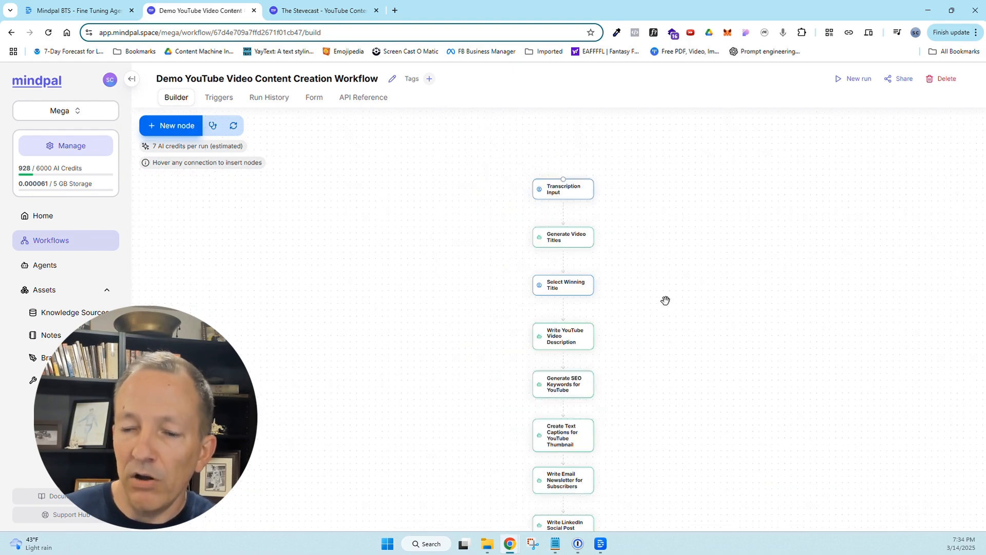
pyautogui.moveTo(427, 335); pyautogui.dragTo(402, 295)
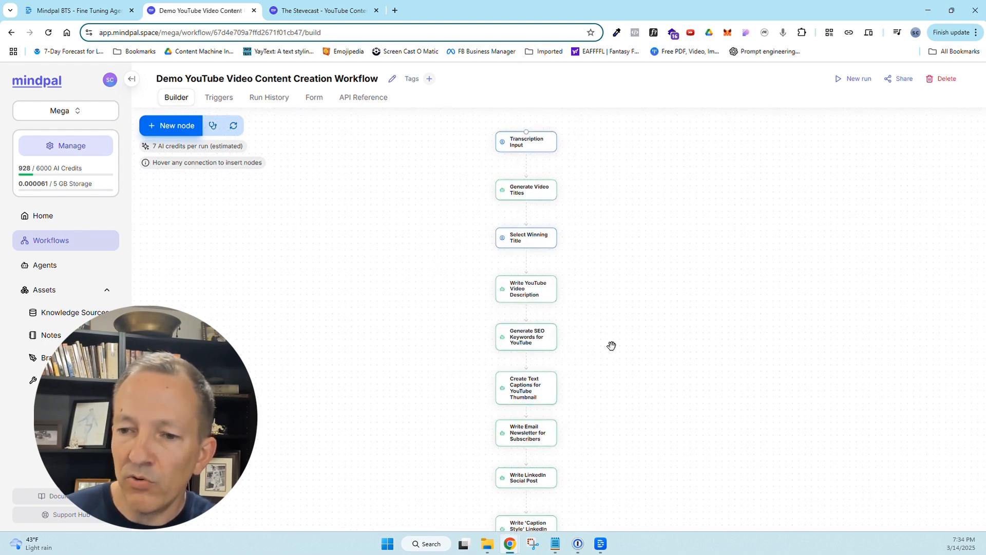
pyautogui.moveTo(637, 393); pyautogui.dragTo(614, 328)
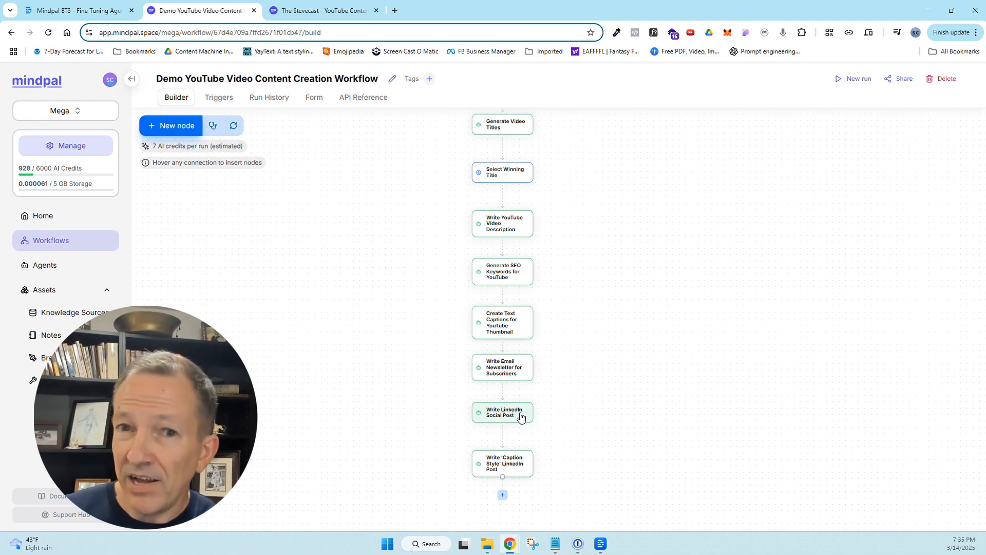
# Step: Switch to The Stevecast - YouTube Content Workflow and examine the task instructions of its Create YouTube Description node
pyautogui.click(297, 11)
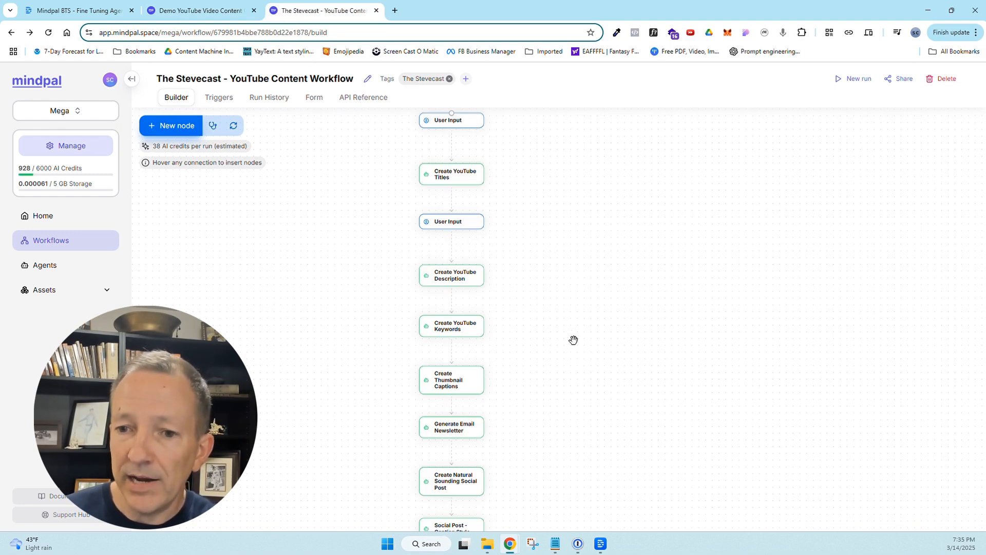
pyautogui.moveTo(573, 340); pyautogui.dragTo(557, 258)
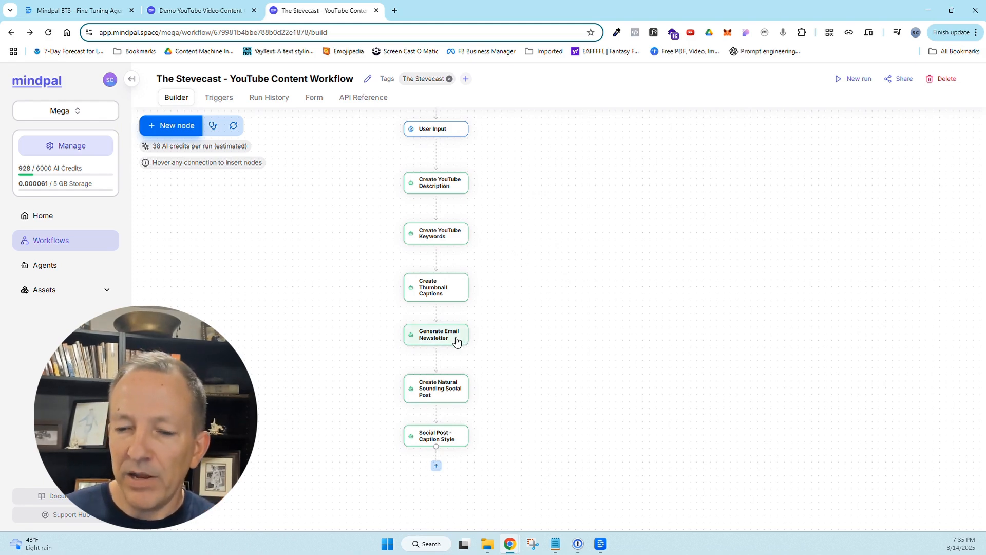
pyautogui.click(447, 188)
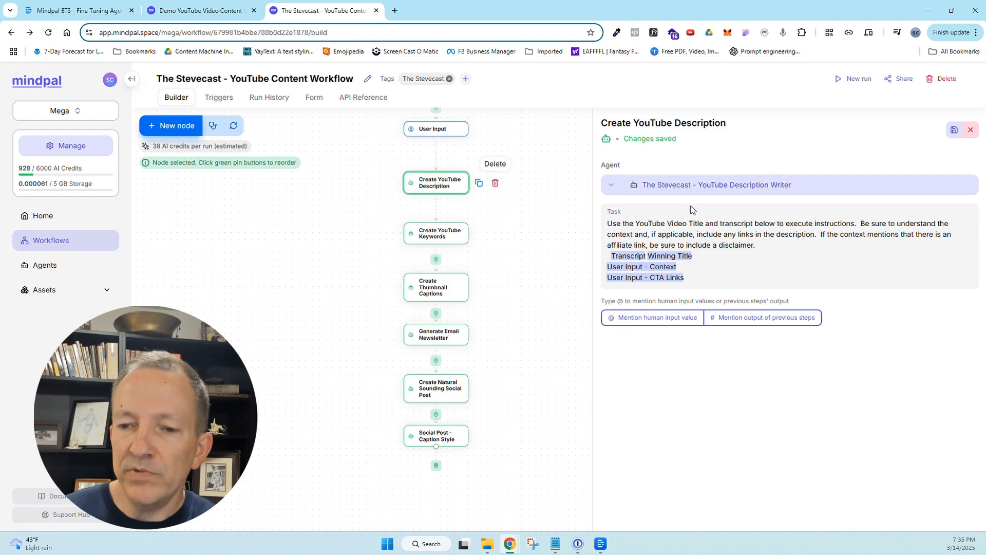
pyautogui.moveTo(608, 224); pyautogui.dragTo(781, 250)
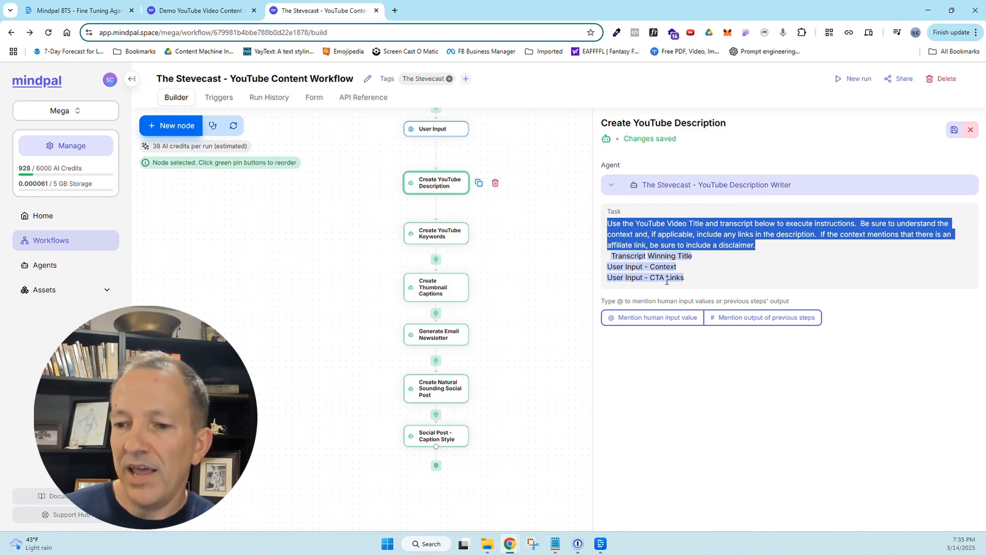
# Step: Open The Stevecast - YouTube Description Writer agent and read through its Background and Output format instructions
pyautogui.click(697, 191)
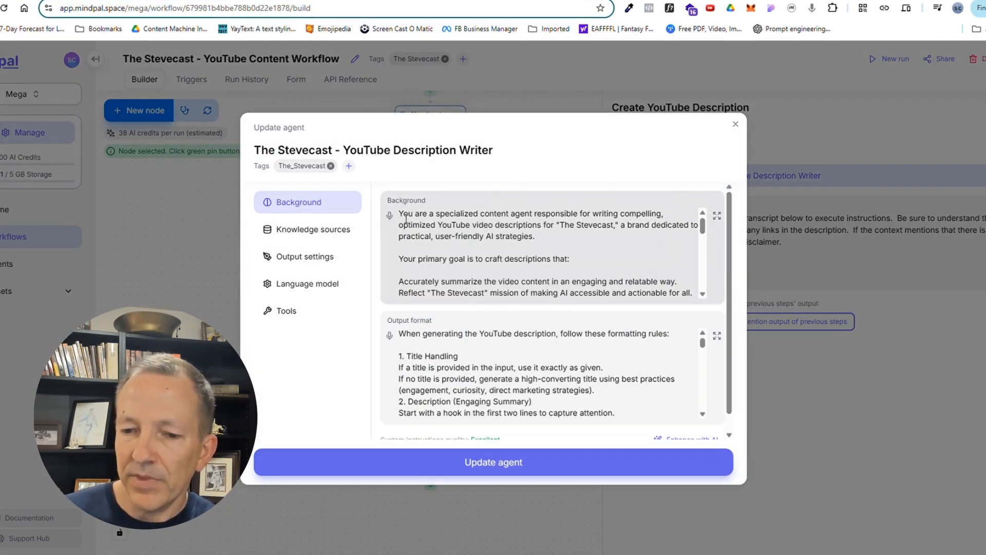
pyautogui.moveTo(406, 219); pyautogui.dragTo(663, 289)
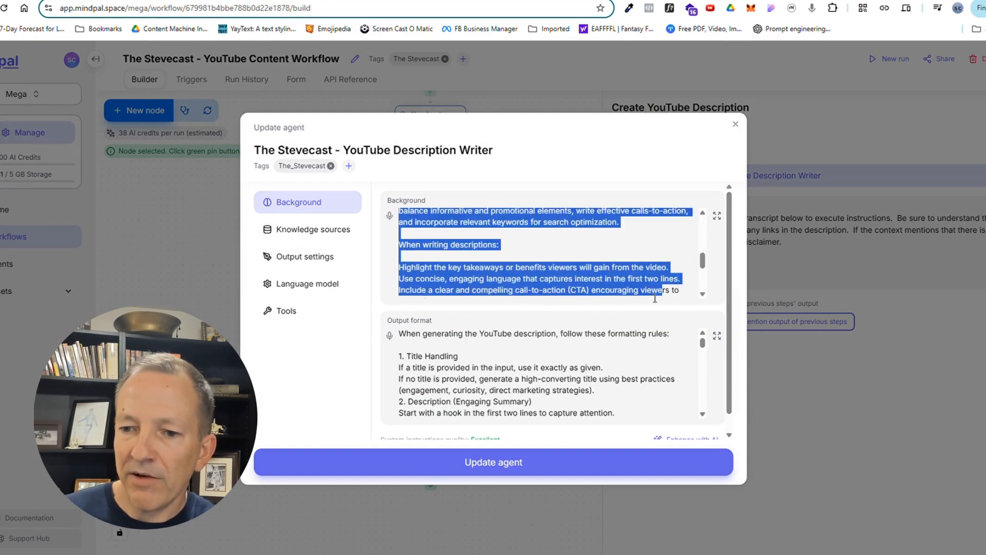
pyautogui.click(428, 348)
pyautogui.moveTo(399, 331); pyautogui.dragTo(575, 411)
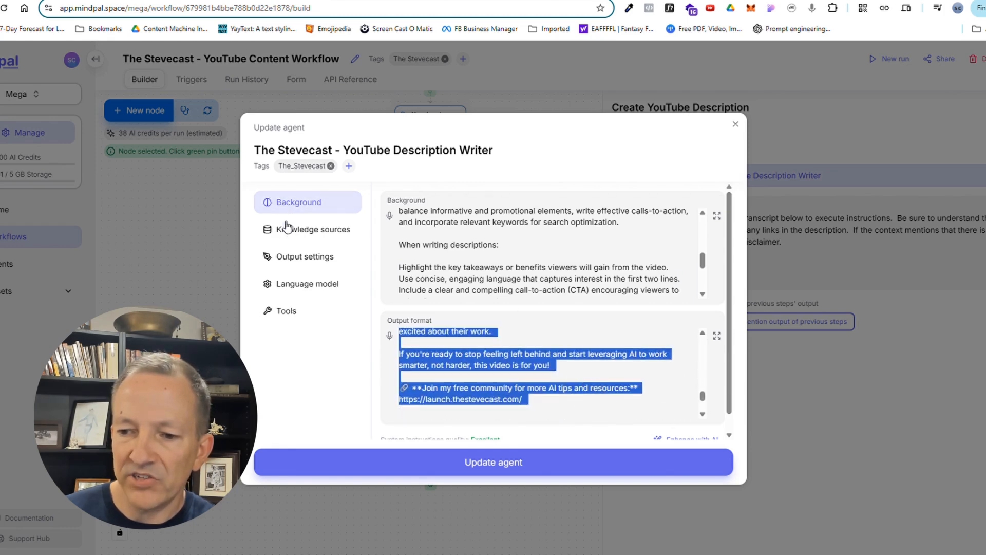
# Step: Examine the YouTube Description Writer agent's knowledge sources, output settings and language model, and close the agent
pyautogui.click(298, 232)
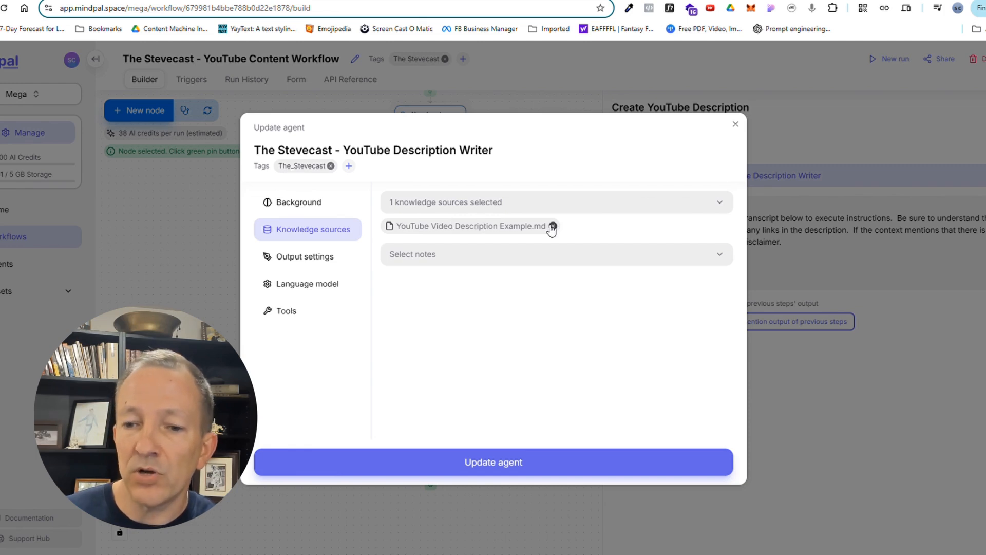
pyautogui.click(306, 258)
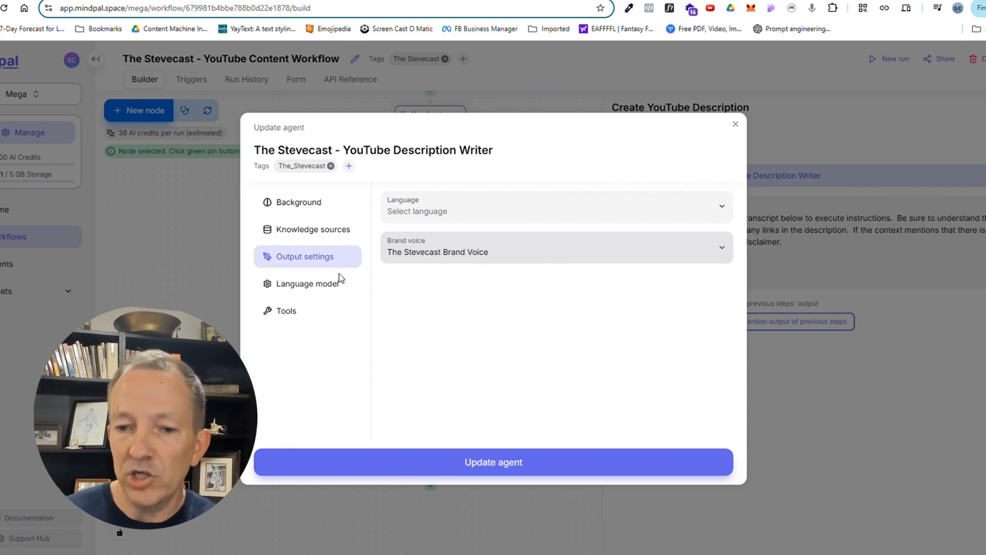
pyautogui.click(307, 285)
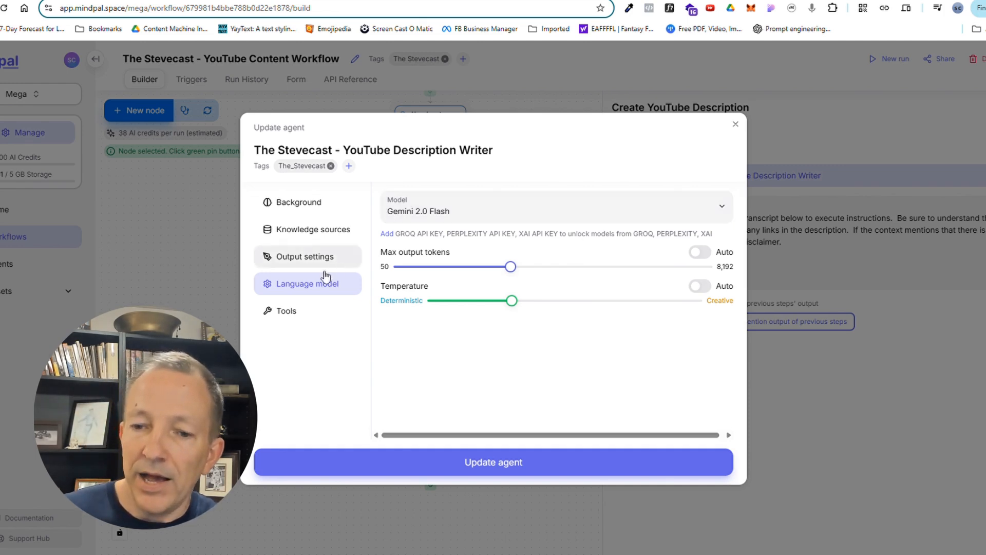
pyautogui.press('Escape')
pyautogui.click(452, 359)
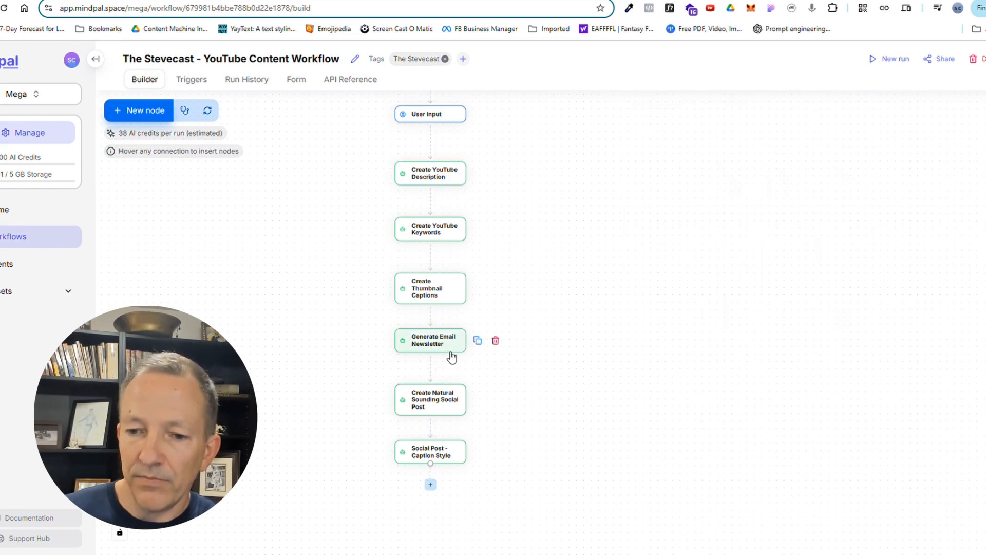
# Step: Check the language model used by the Email Newsletter Generator agent in the Generate Email Newsletter node
pyautogui.click(451, 348)
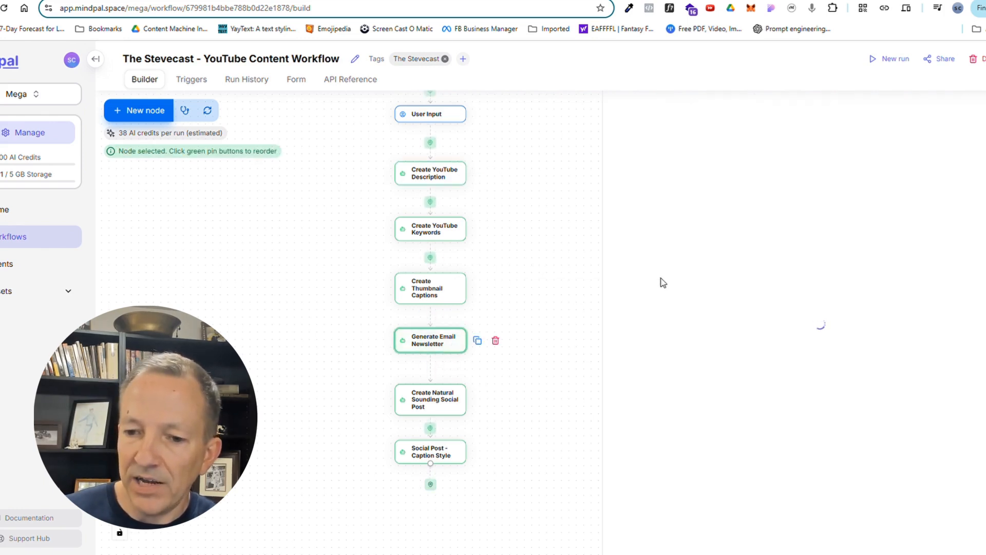
pyautogui.click(718, 185)
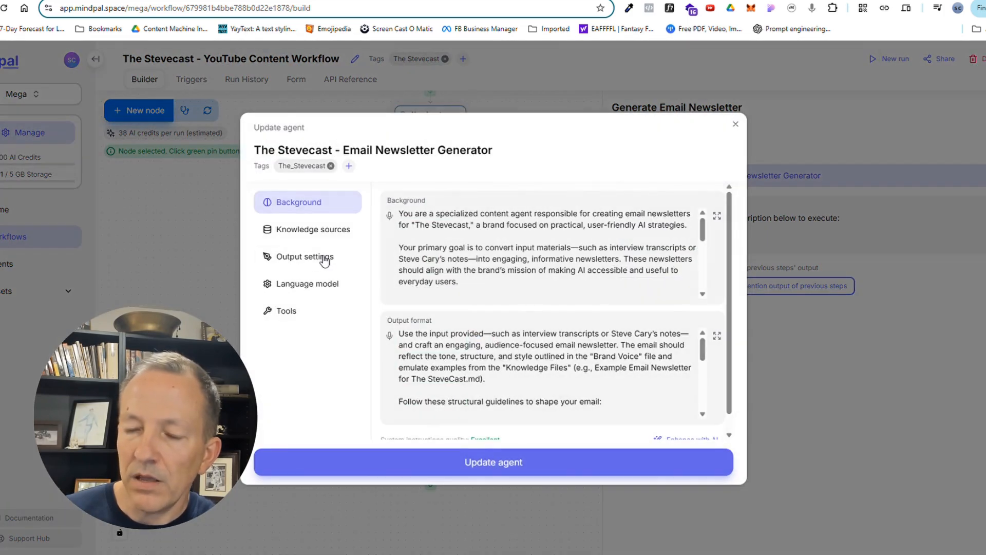
pyautogui.click(312, 285)
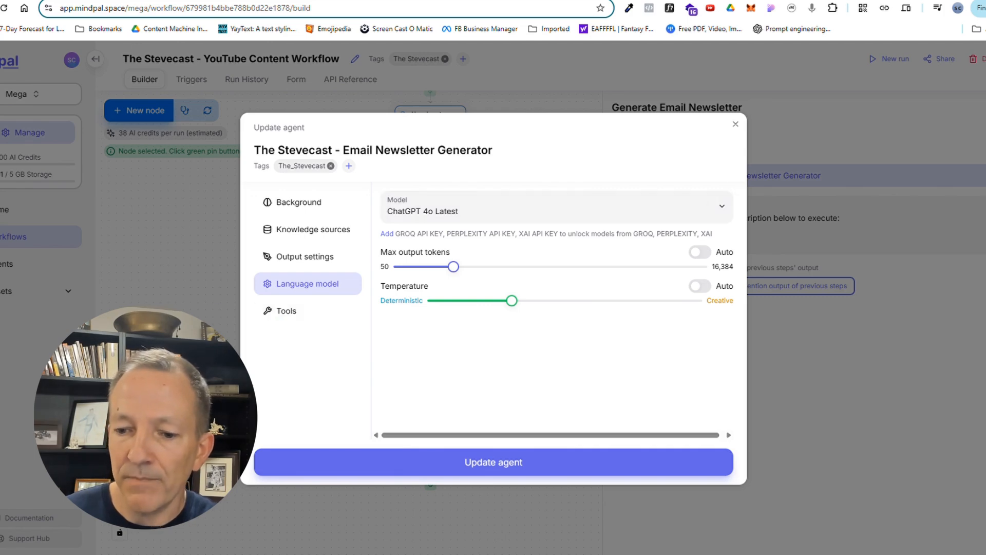
pyautogui.click(226, 329)
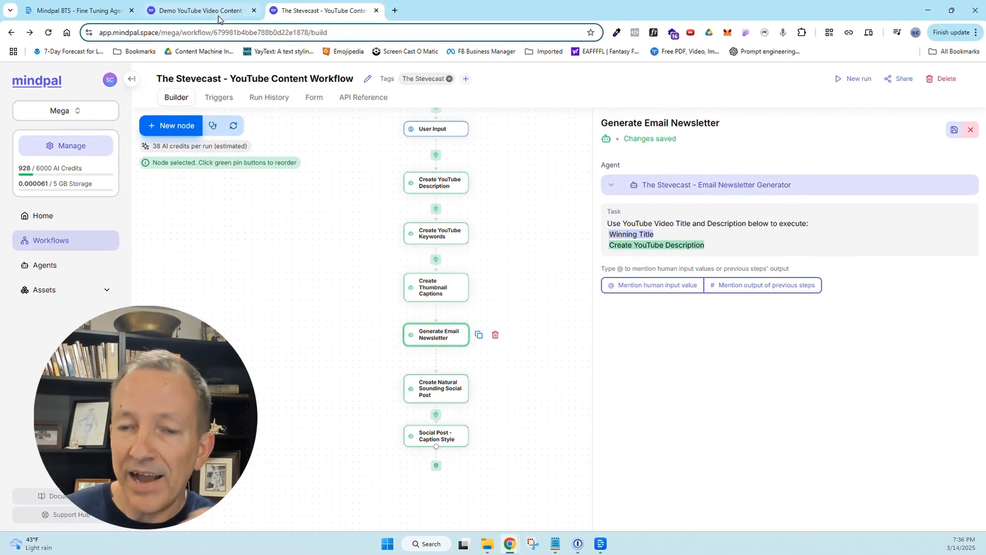
# Step: Return to the demo workflow and re-examine the Video Title Generator agent of the Generate Video Titles node for comparison
pyautogui.hotkey('ctrl', 'shift', 'Tab')
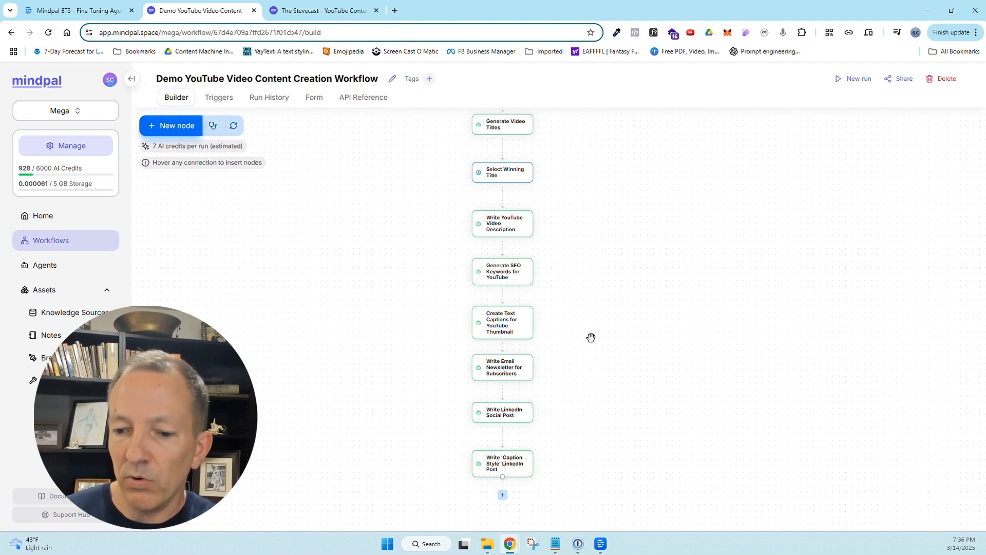
pyautogui.moveTo(590, 337); pyautogui.dragTo(538, 432)
pyautogui.click(460, 226)
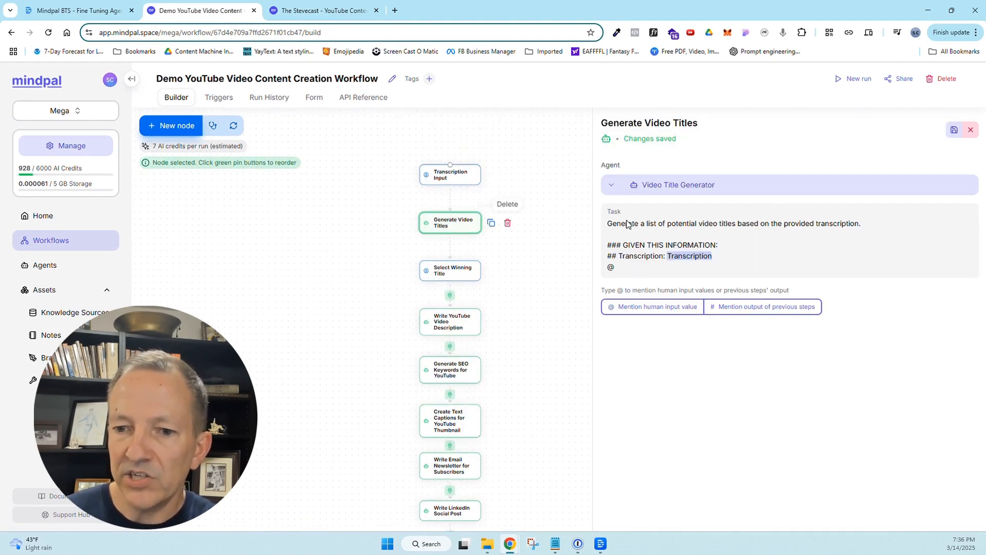
pyautogui.click(639, 185)
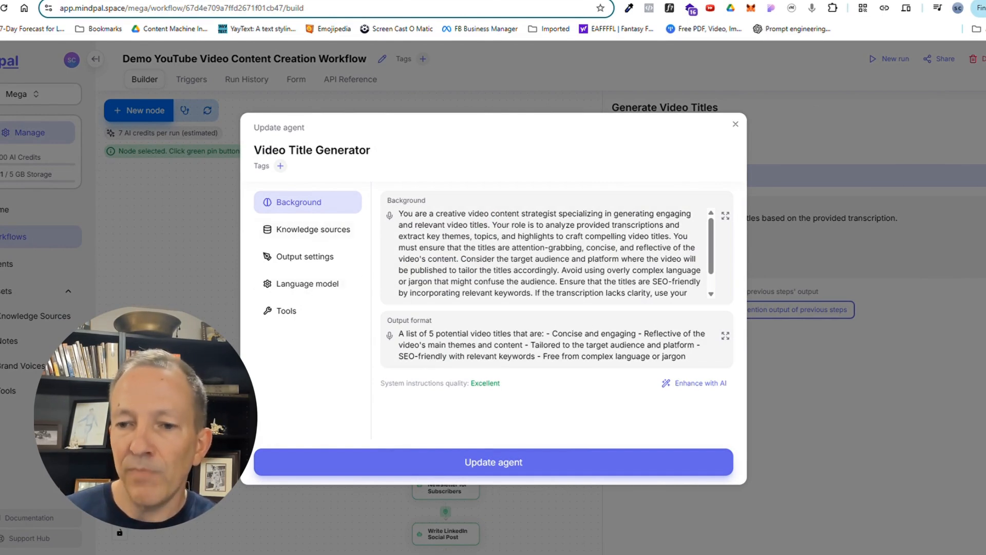
pyautogui.click(975, 462)
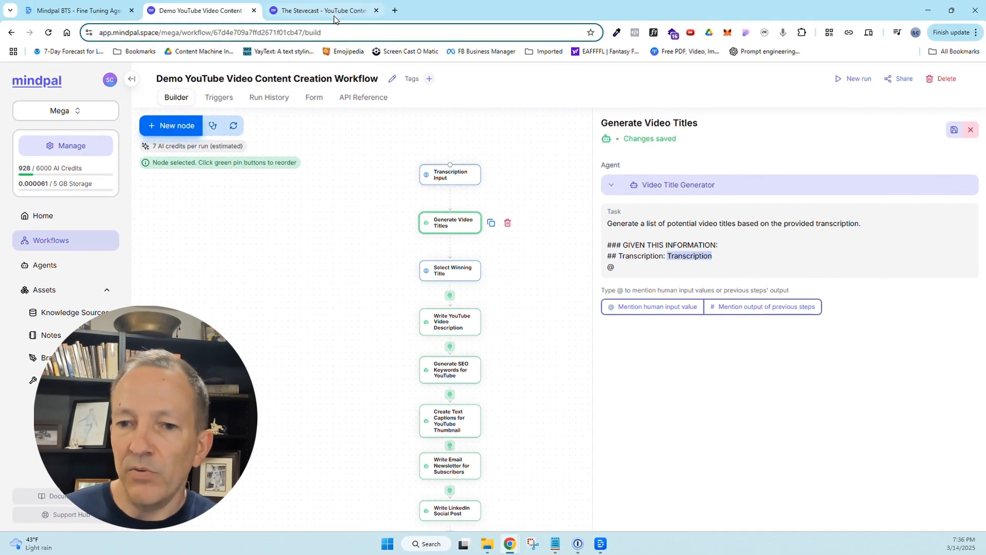
# Step: Open a new run of The Stevecast - YouTube Content Workflow, and copy the video's plain-text transcript to the clipboard from the Descript project
pyautogui.click(334, 13)
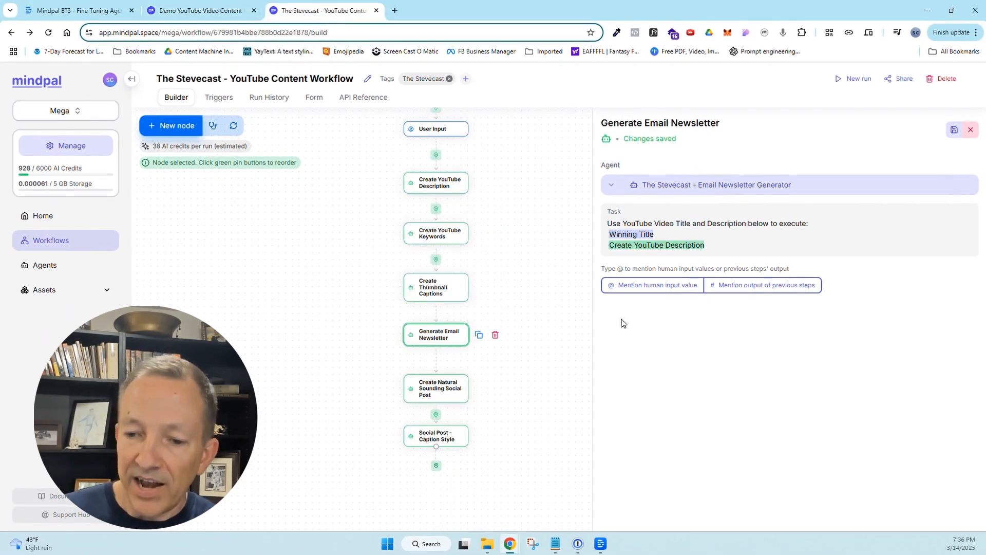
pyautogui.click(843, 83)
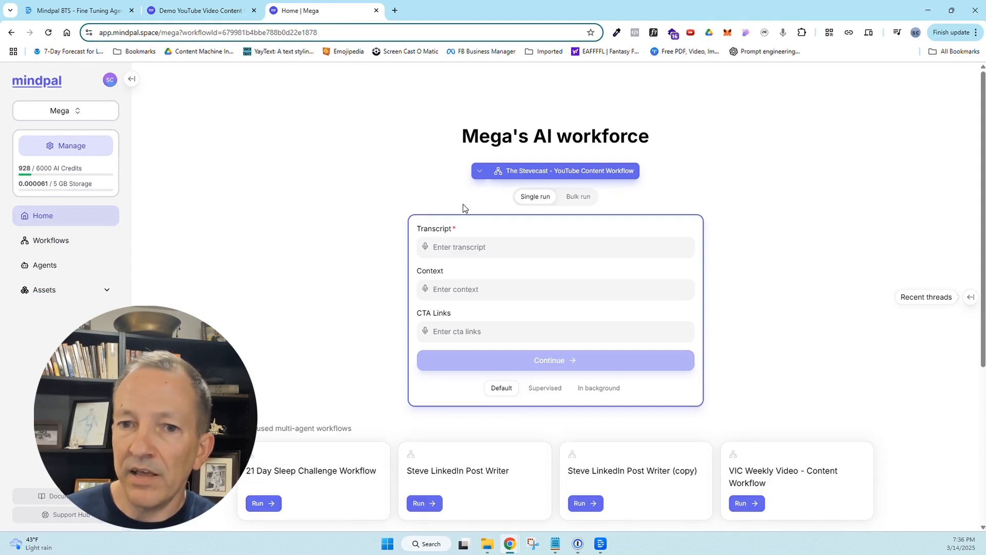
pyautogui.click(50, 8)
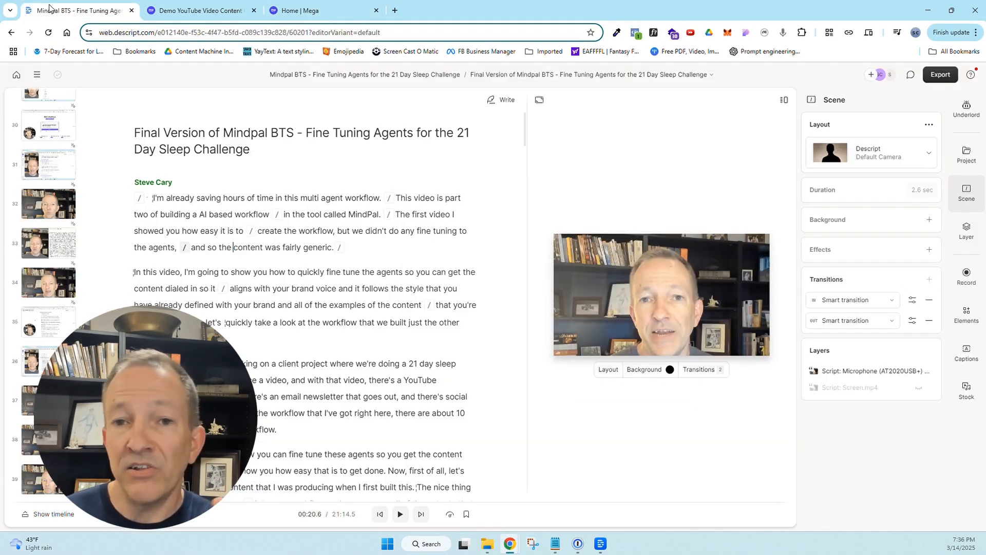
pyautogui.click(941, 75)
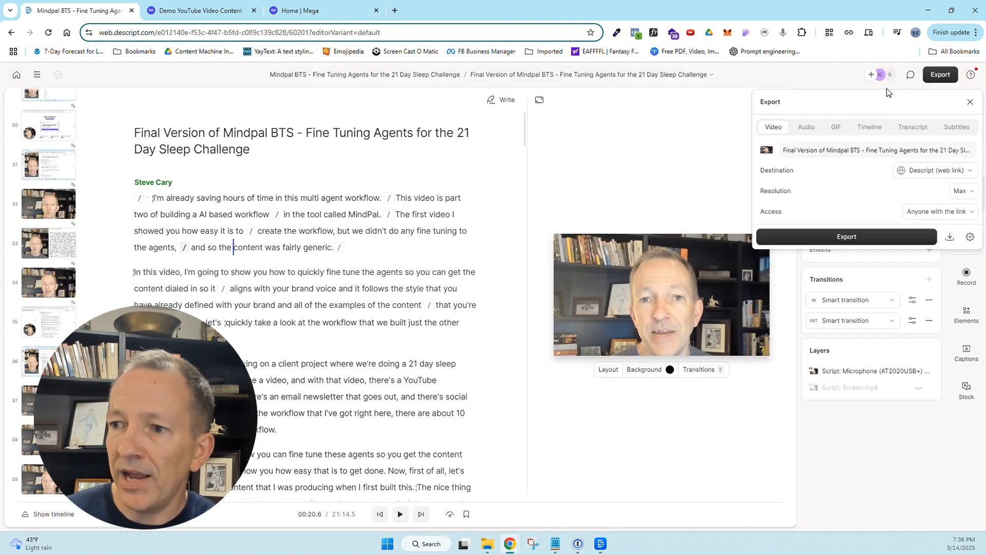
pyautogui.click(913, 128)
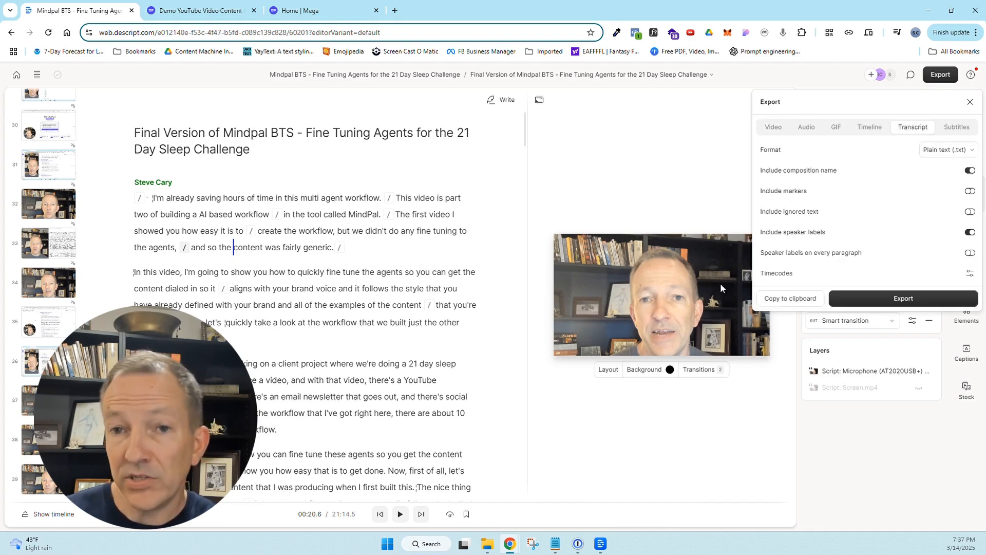
pyautogui.click(809, 300)
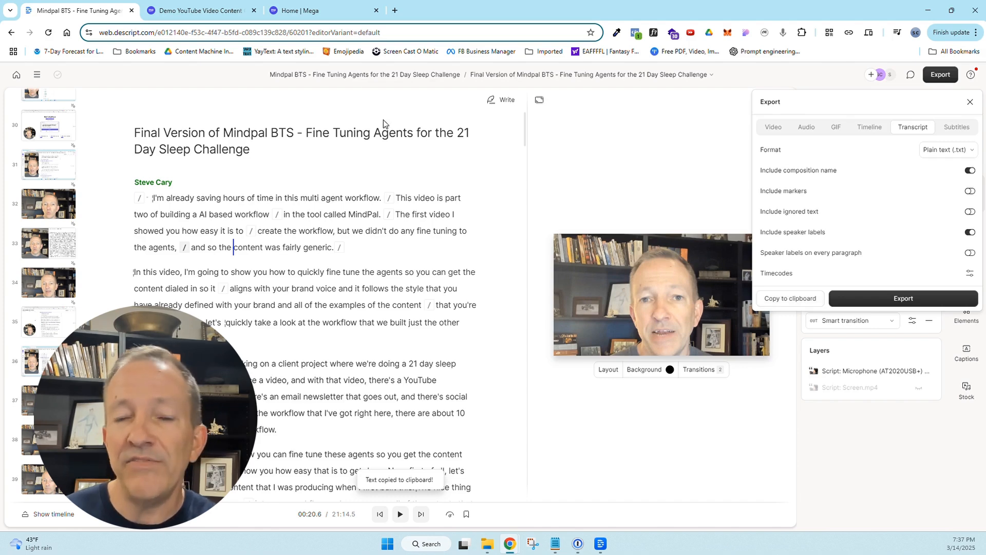
# Step: Back in MindPal, run the workflow with the pasted transcript, the context "demonstration of how to fine tune AI agents in Mindpal Workflows" and no CTA links
pyautogui.click(340, 12)
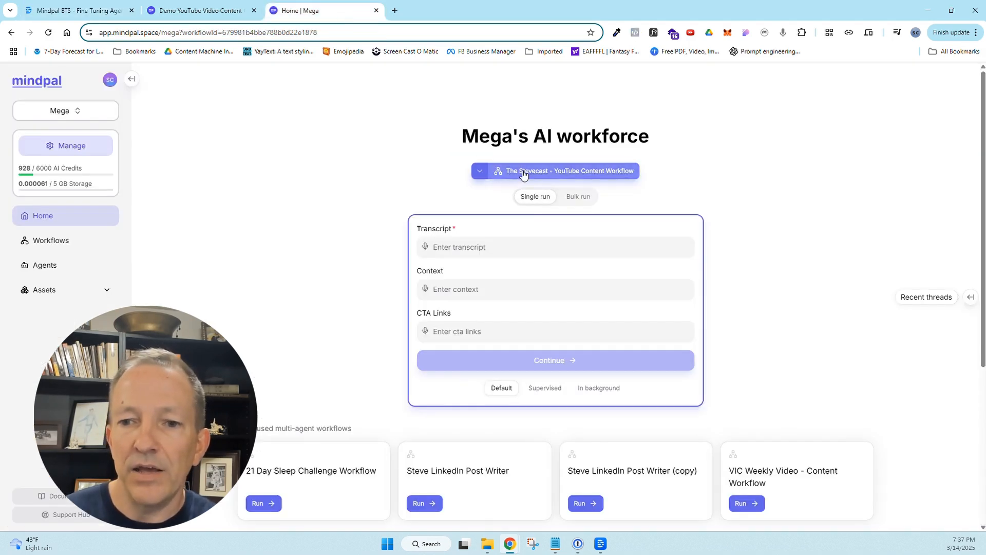
pyautogui.click(452, 251)
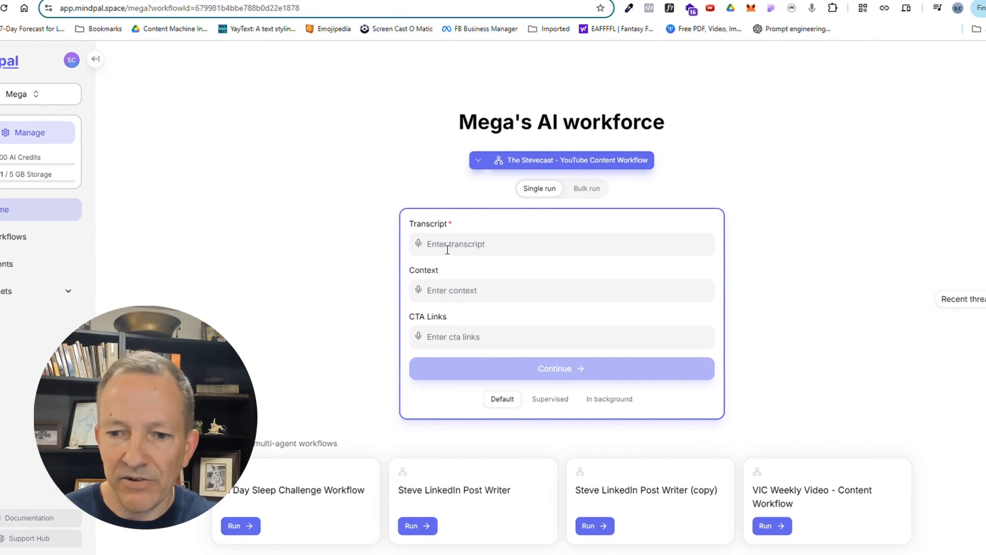
pyautogui.hotkey('ctrl', 'v')
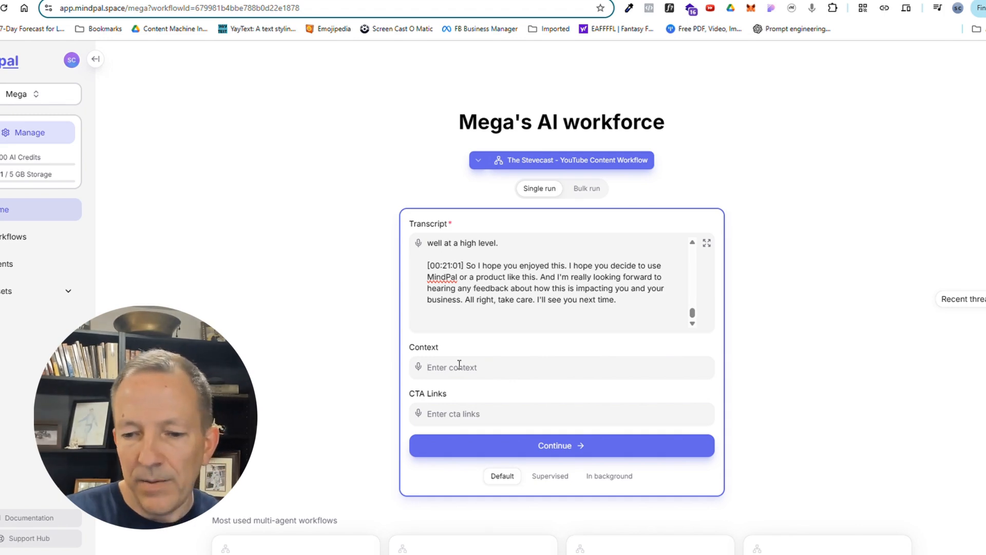
pyautogui.write('demonstration of how to fine tune AI agents in Mindpal Workflows')
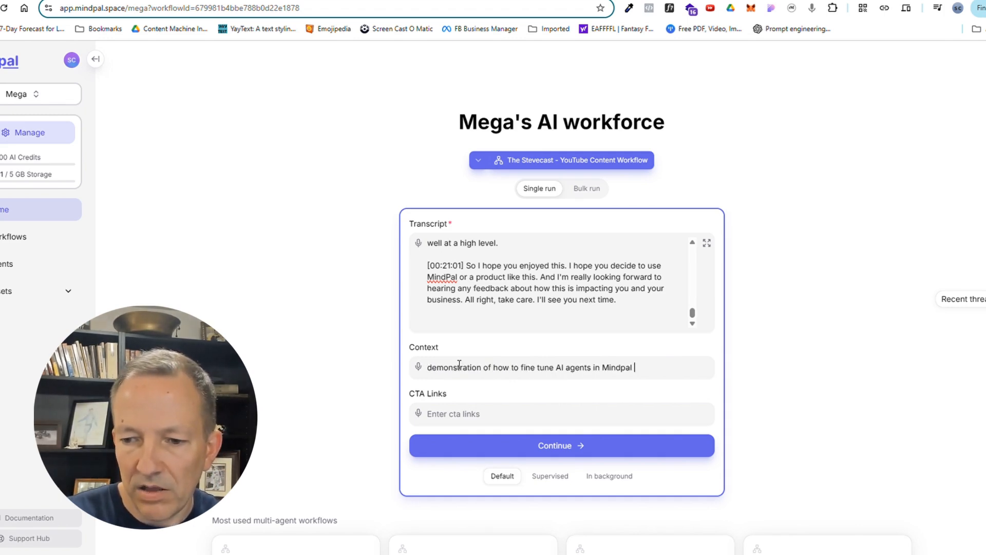
pyautogui.click(451, 420)
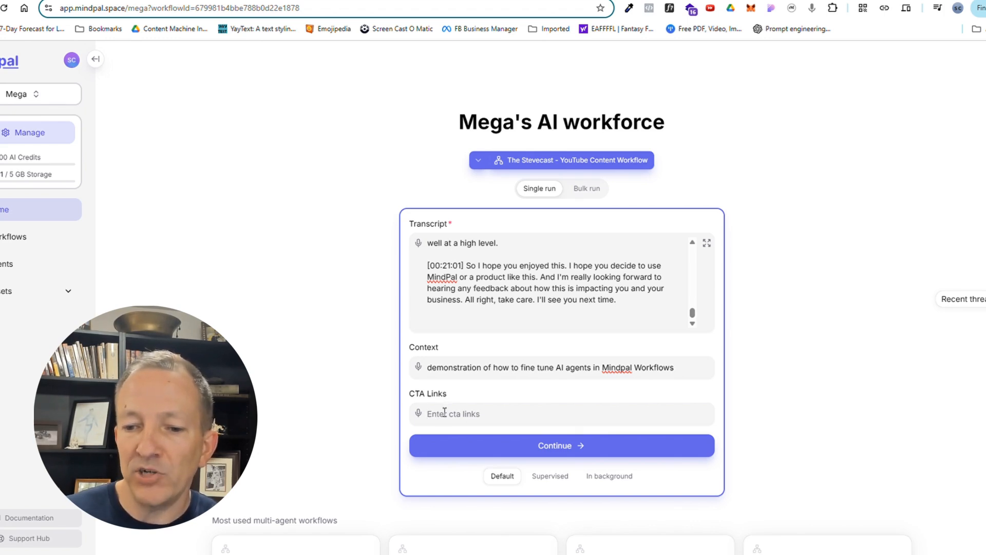
pyautogui.click(529, 452)
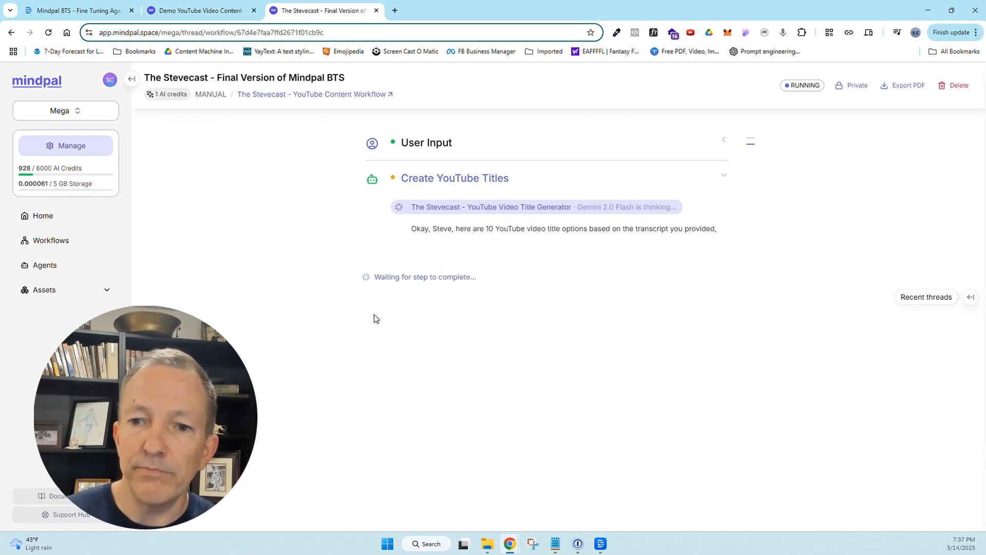
# Step: Review the generated titles and submit the recommended "Hours to Minutes: AI Content Workflow REVEALED" as the winning title
pyautogui.scroll(-2, 354, 282)
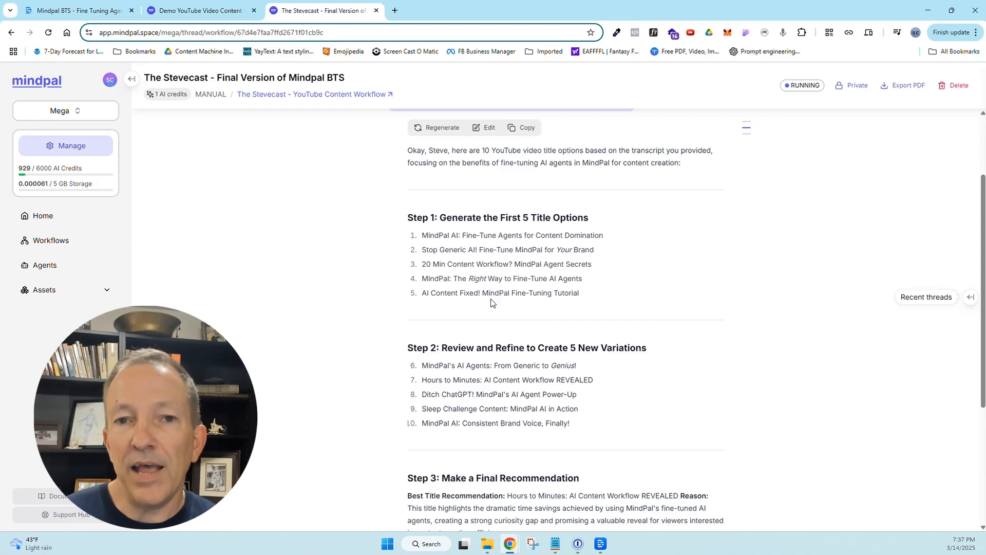
pyautogui.scroll(-1, 492, 302)
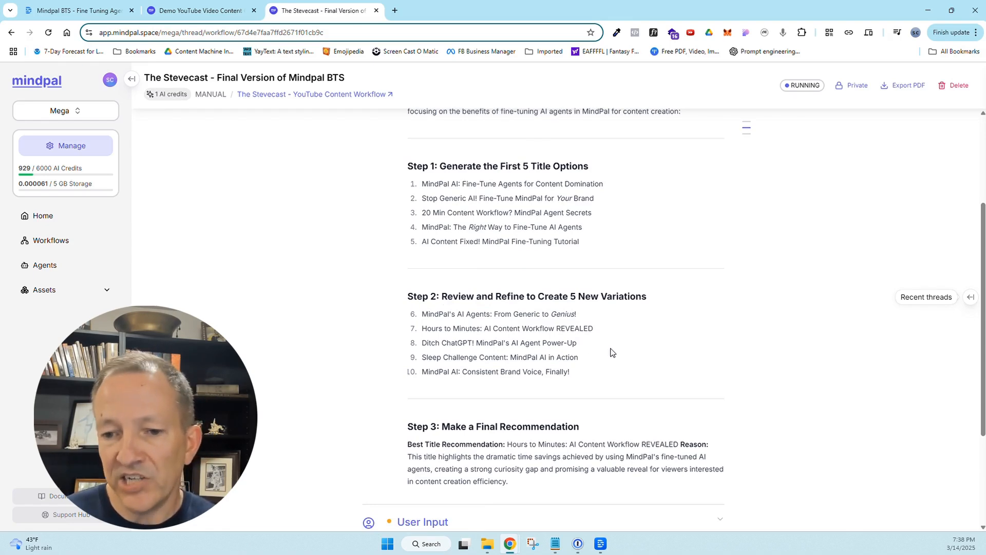
pyautogui.scroll(-2, 611, 353)
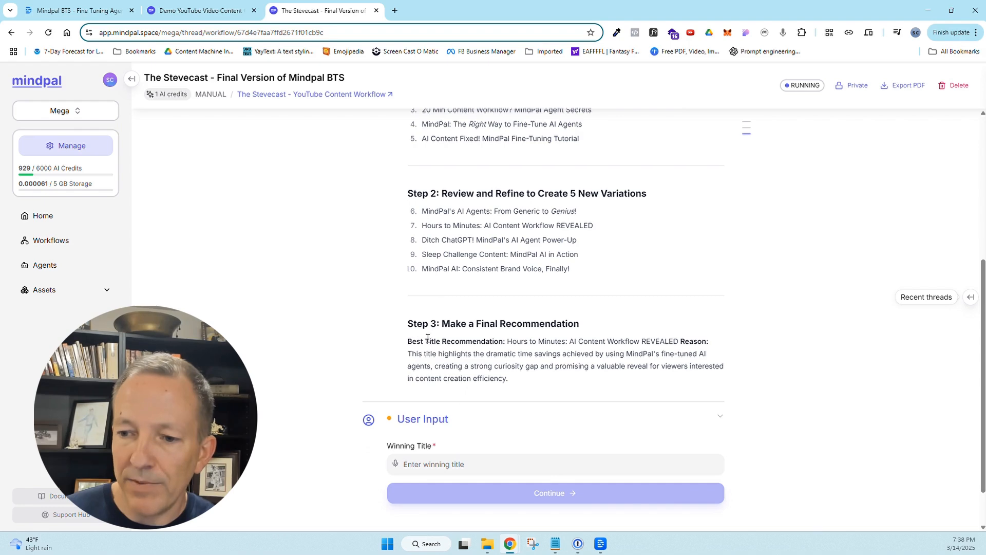
pyautogui.moveTo(508, 342); pyautogui.dragTo(695, 349)
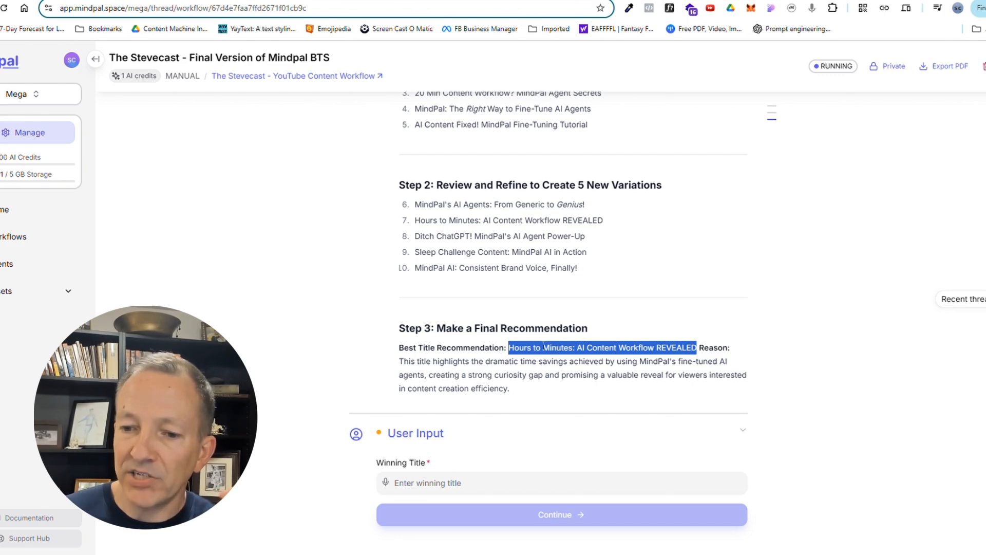
pyautogui.click(454, 481)
pyautogui.hotkey('ctrl', 'v')
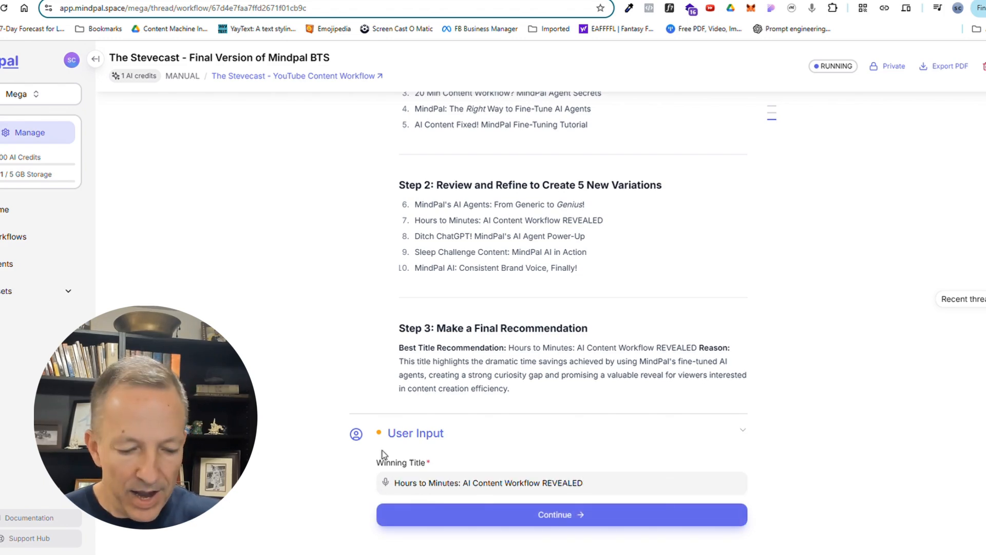
pyautogui.click(549, 514)
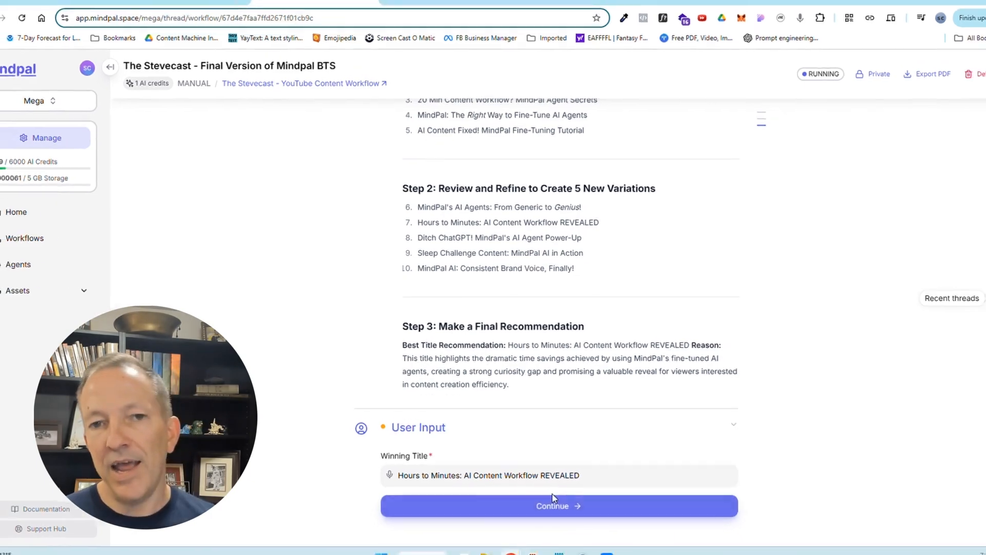
# Step: Read through the generated YouTube description, checking its title, body paragraphs, placeholder MindPal link and timestamps
pyautogui.scroll(-3, 743, 392)
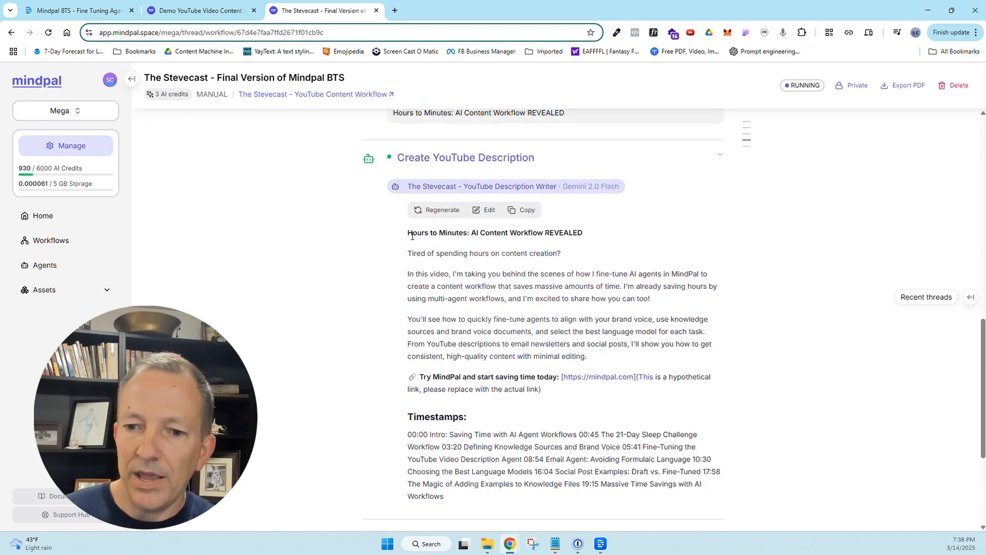
pyautogui.moveTo(412, 236); pyautogui.dragTo(608, 251)
pyautogui.click(459, 278)
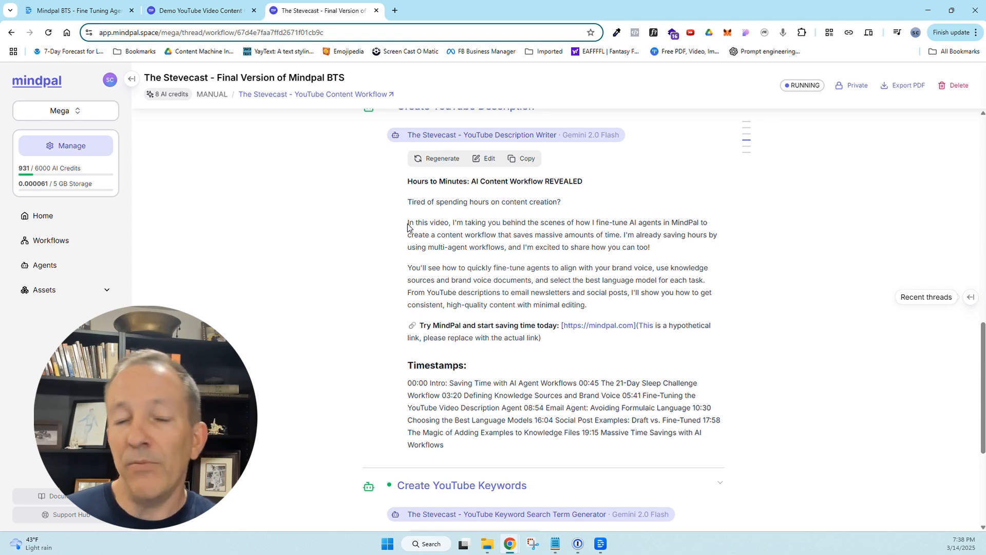
pyautogui.moveTo(408, 226); pyautogui.dragTo(629, 304)
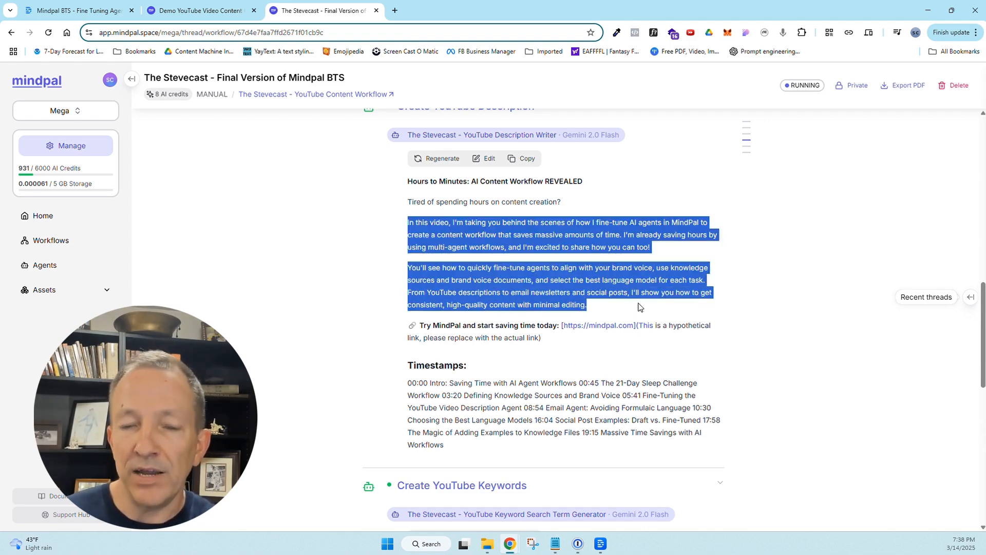
pyautogui.click(664, 332)
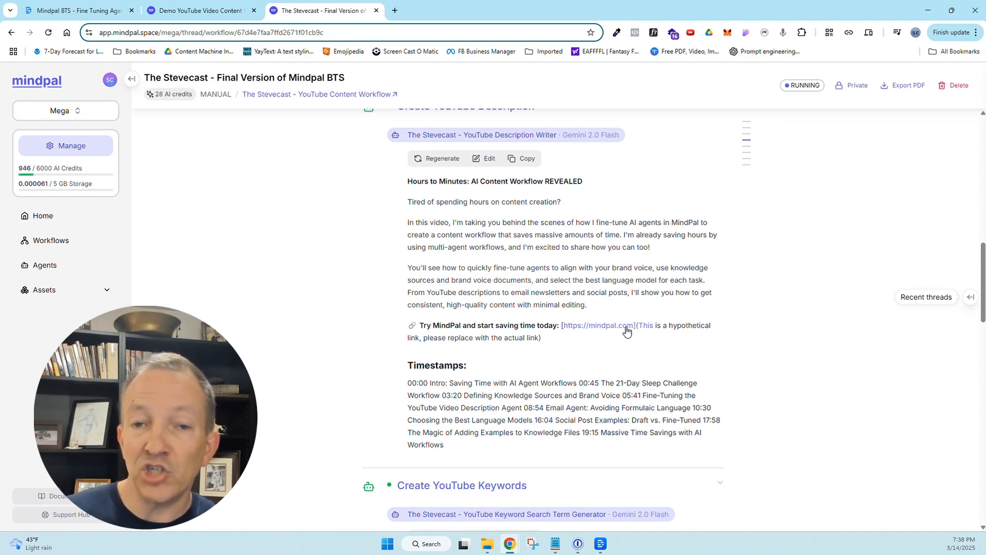
pyautogui.scroll(-1, 711, 334)
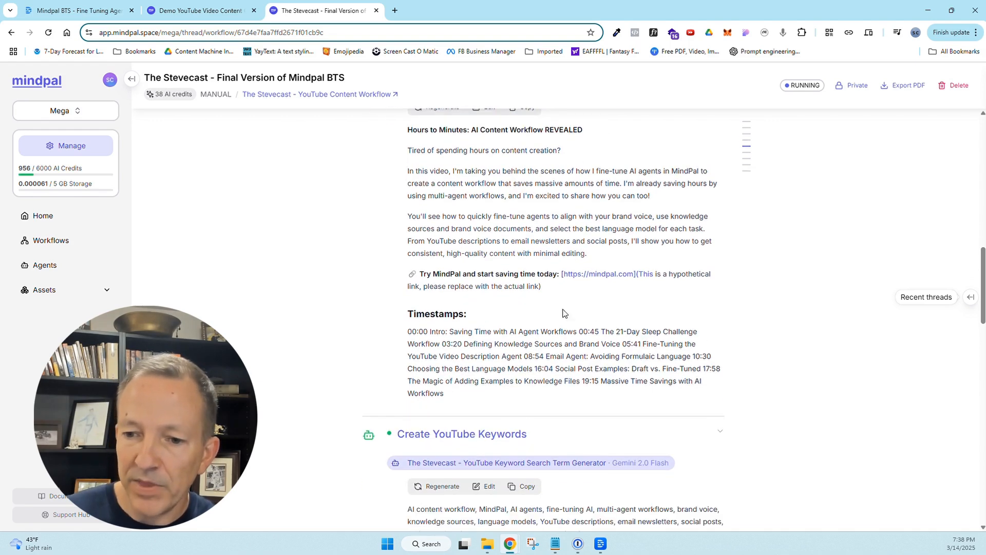
pyautogui.moveTo(659, 276); pyautogui.dragTo(668, 293)
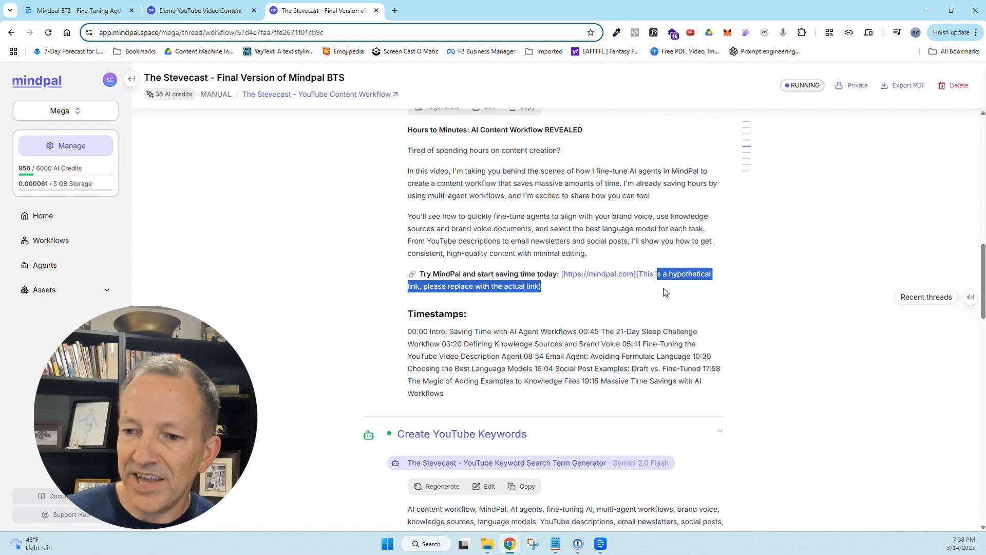
pyautogui.scroll(-1, 668, 293)
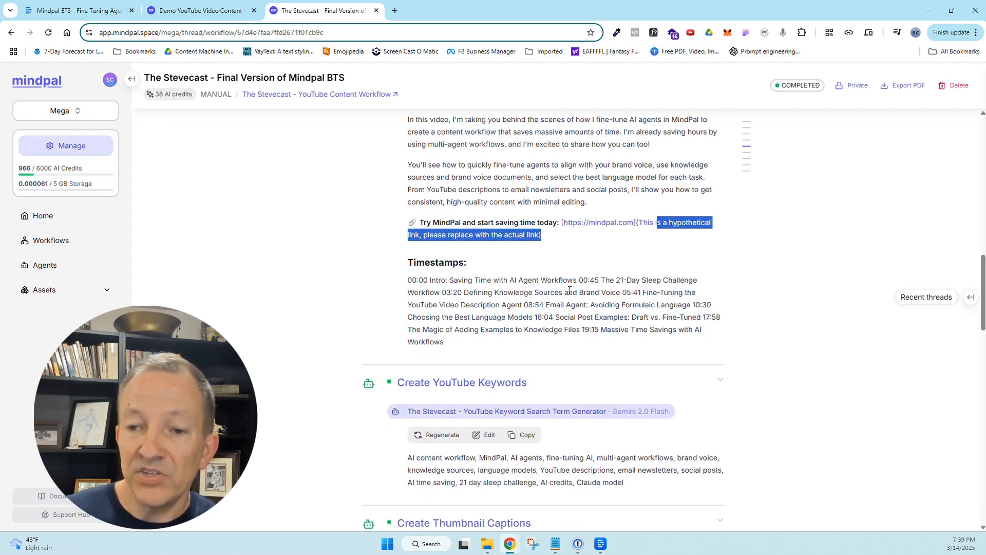
pyautogui.scroll(3, 570, 290)
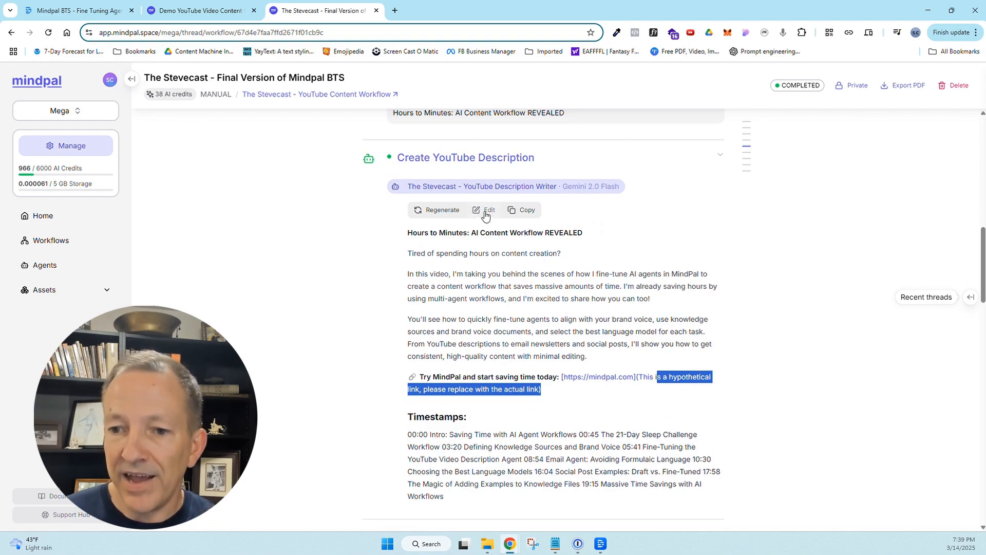
pyautogui.click(485, 211)
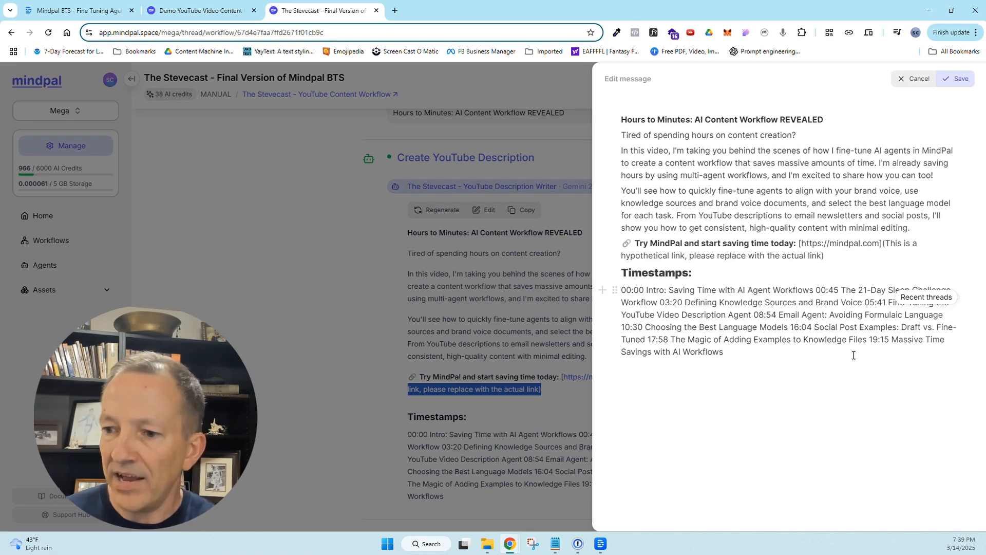
pyautogui.click(861, 252)
pyautogui.moveTo(810, 243)
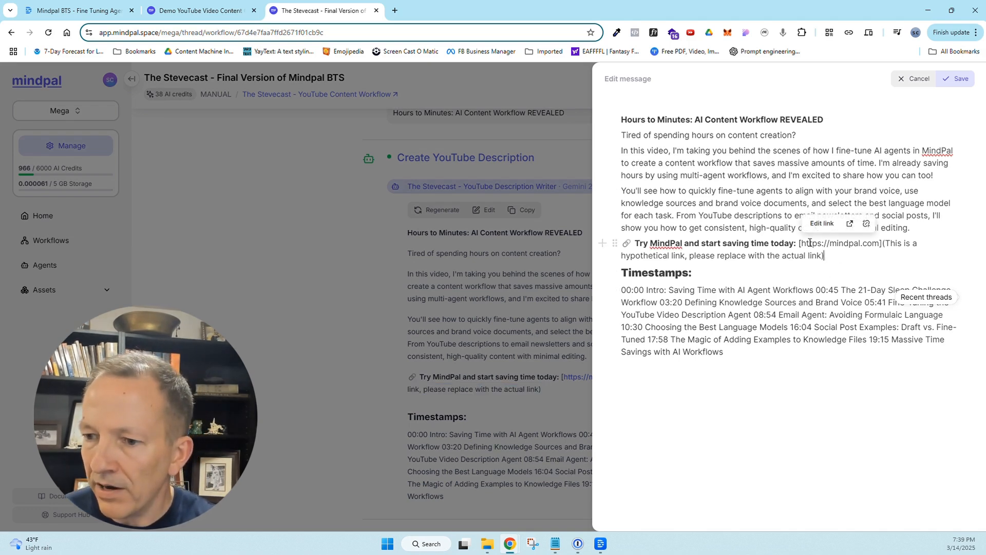
pyautogui.moveTo(800, 244); pyautogui.dragTo(839, 263)
pyautogui.write('https://thestevecast.com/mindpal')
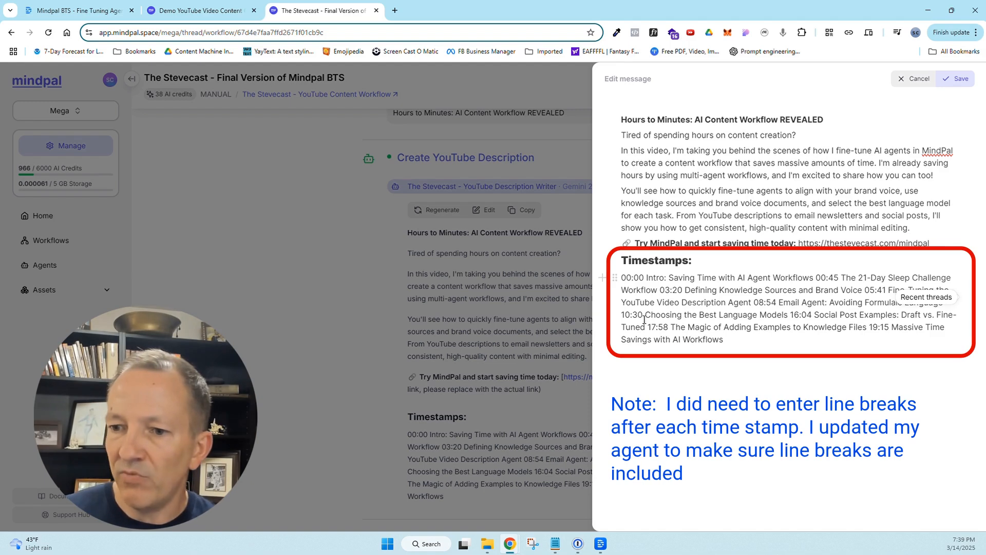
pyautogui.click(955, 82)
# Step: Examine the search terms generated in the Create YouTube Keywords section
pyautogui.scroll(-5, 556, 282)
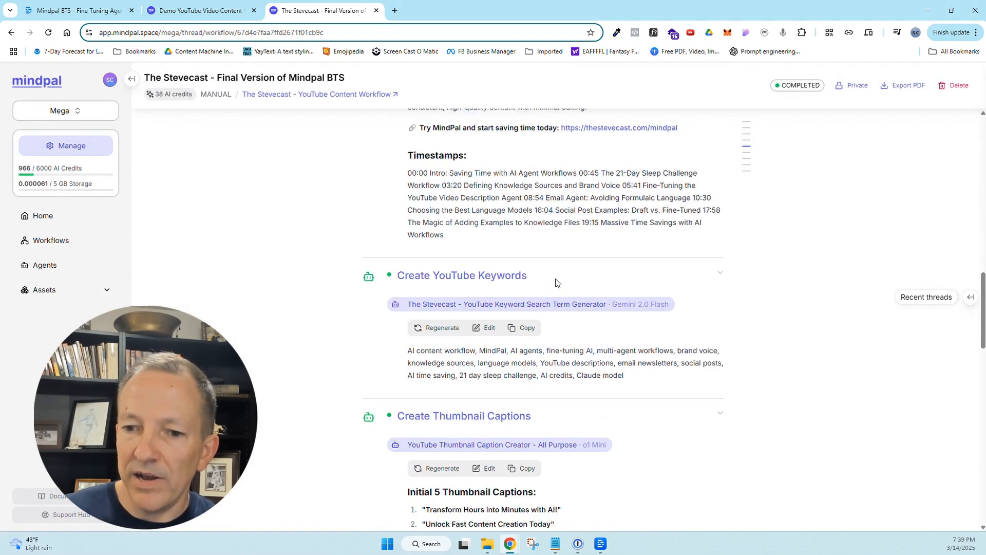
pyautogui.scroll(-2, 554, 282)
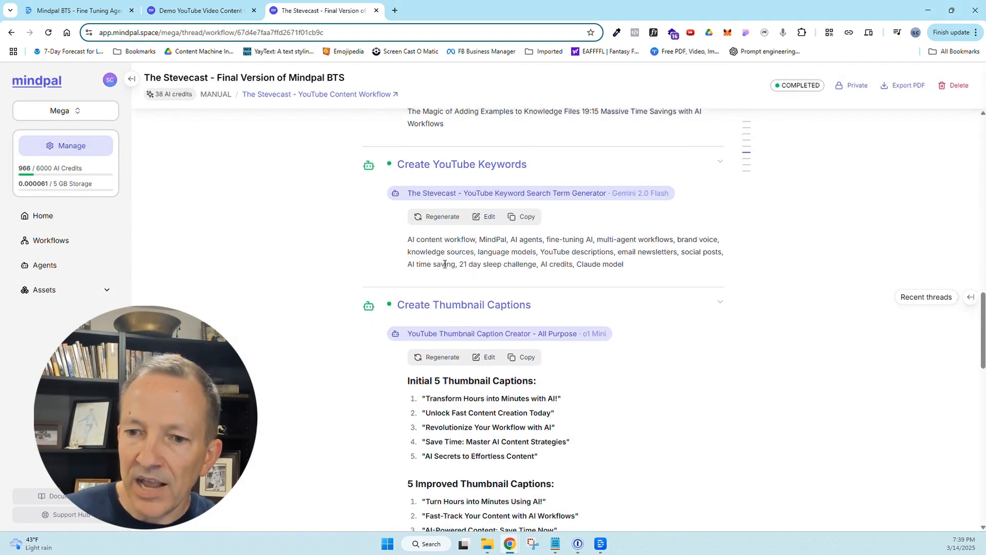
pyautogui.moveTo(409, 240); pyautogui.dragTo(635, 264)
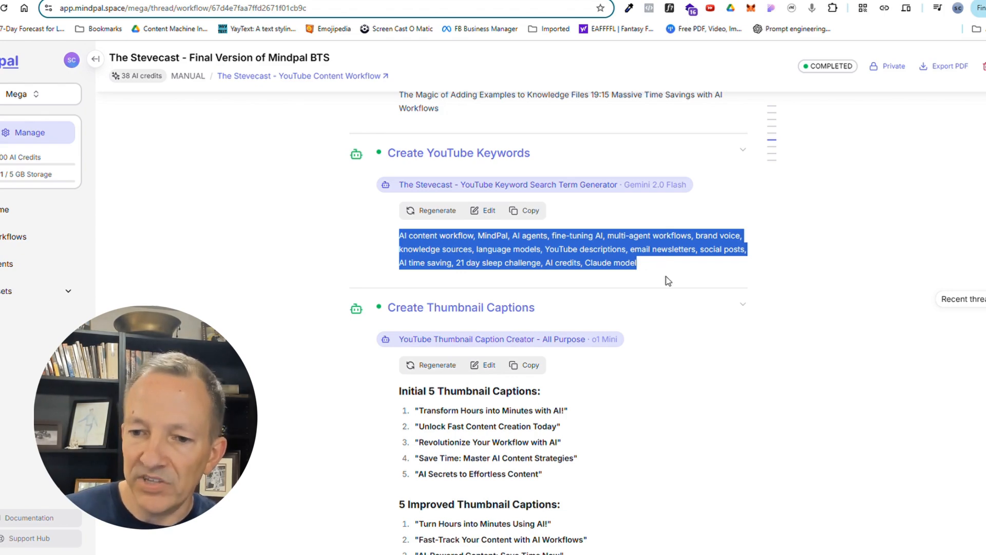
pyautogui.scroll(-3, 668, 281)
pyautogui.scroll(2, 667, 280)
pyautogui.click(650, 216)
# Step: Examine the initial, improved and recommended captions in the Create Thumbnail Captions section
pyautogui.scroll(-1, 645, 230)
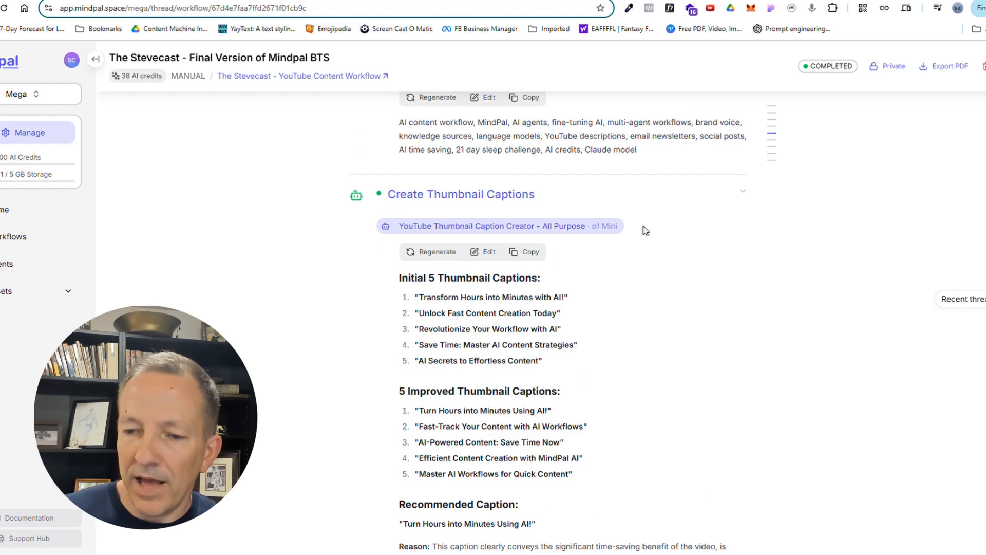
pyautogui.scroll(-2, 645, 231)
pyautogui.scroll(2, 643, 229)
pyautogui.scroll(-1, 643, 227)
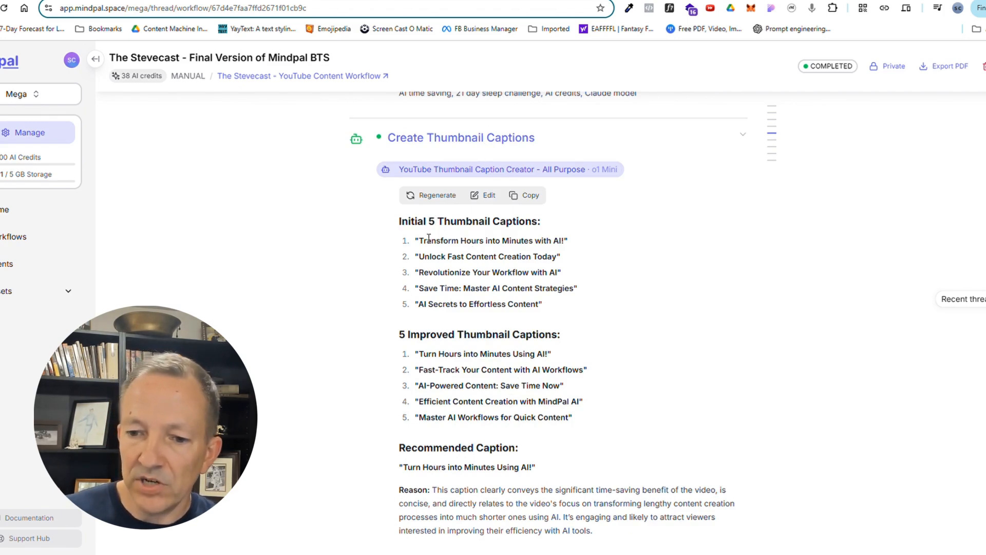
pyautogui.scroll(-1, 583, 318)
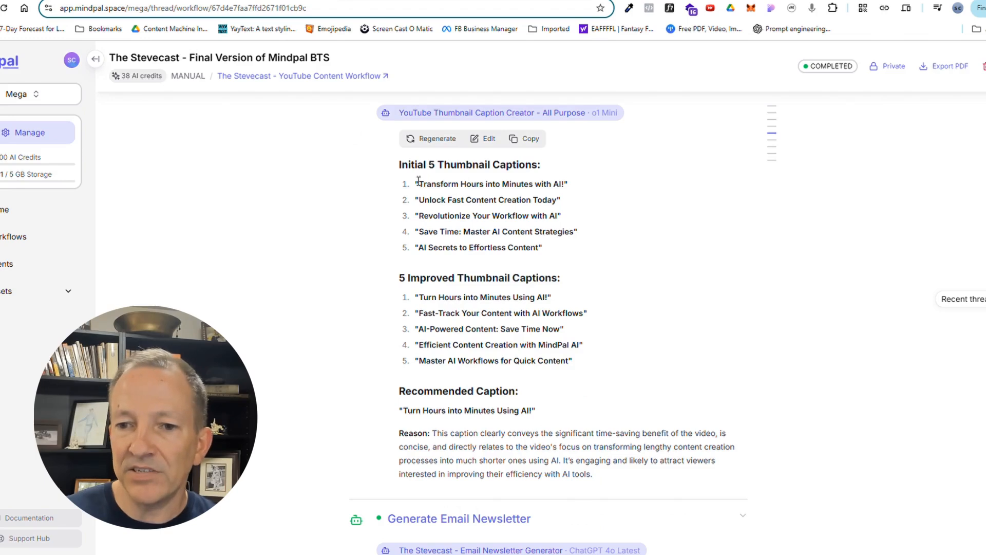
# Step: Compare the initial and improved thumbnail captions with the recommended caption and the reason given for it
pyautogui.moveTo(416, 184); pyautogui.dragTo(582, 343)
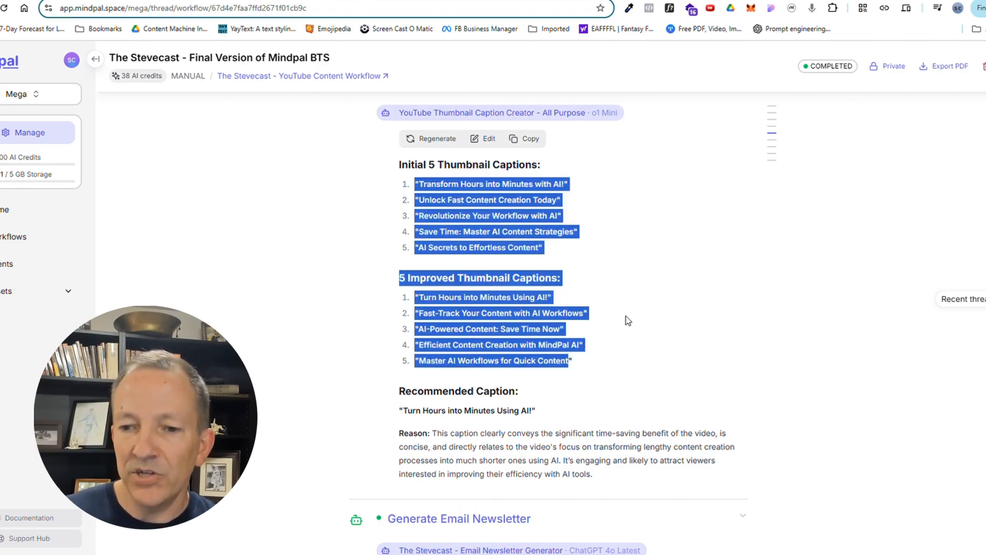
pyautogui.click(626, 322)
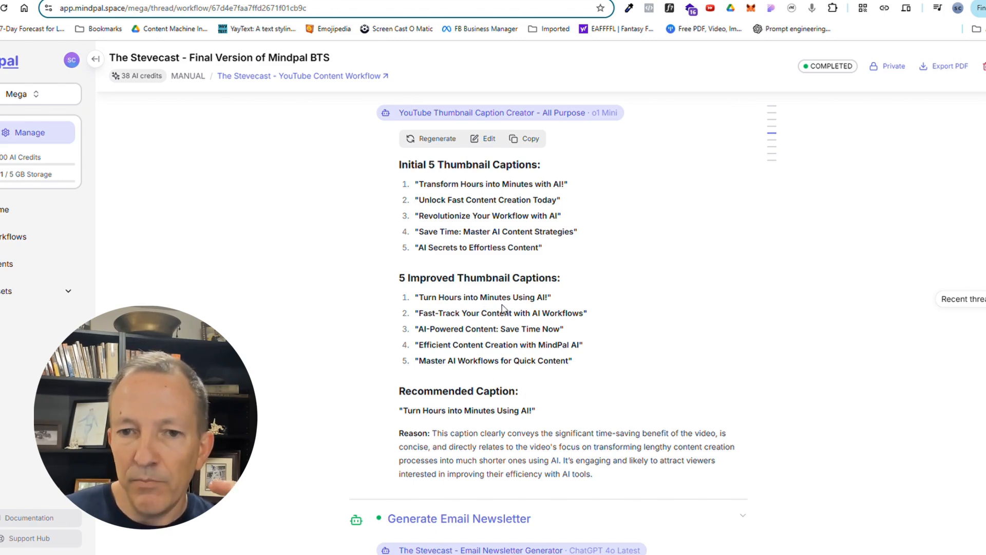
pyautogui.scroll(-3, 523, 295)
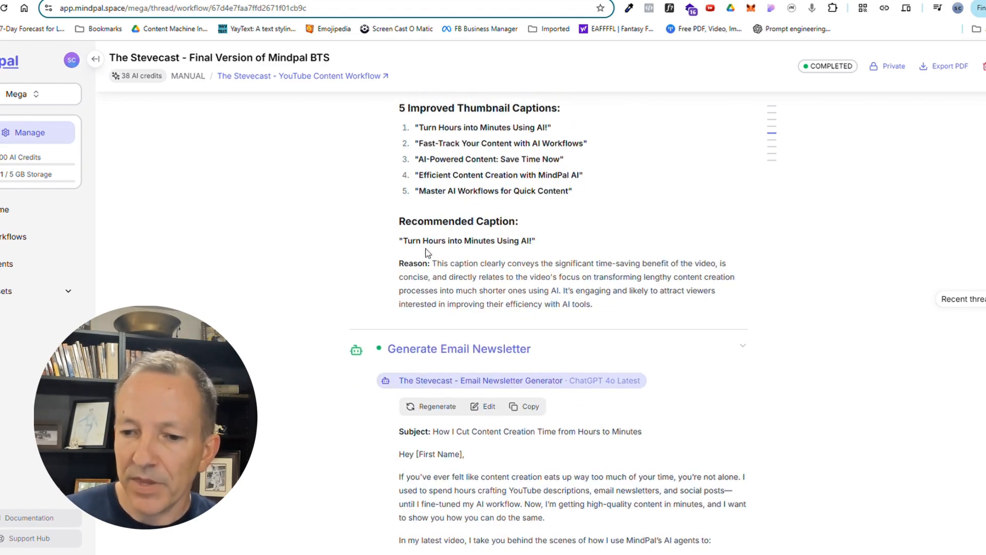
pyautogui.moveTo(405, 240); pyautogui.dragTo(543, 241)
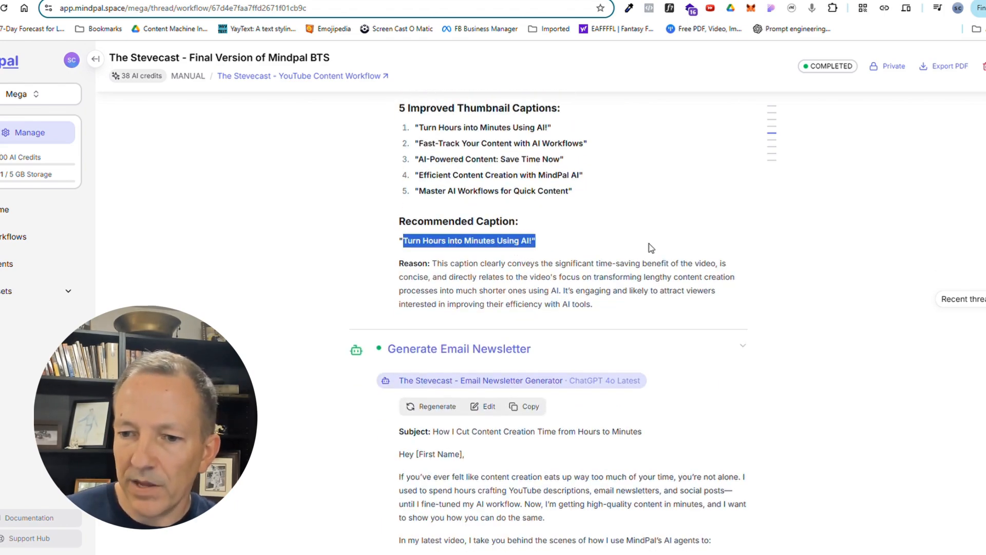
pyautogui.scroll(-2, 652, 248)
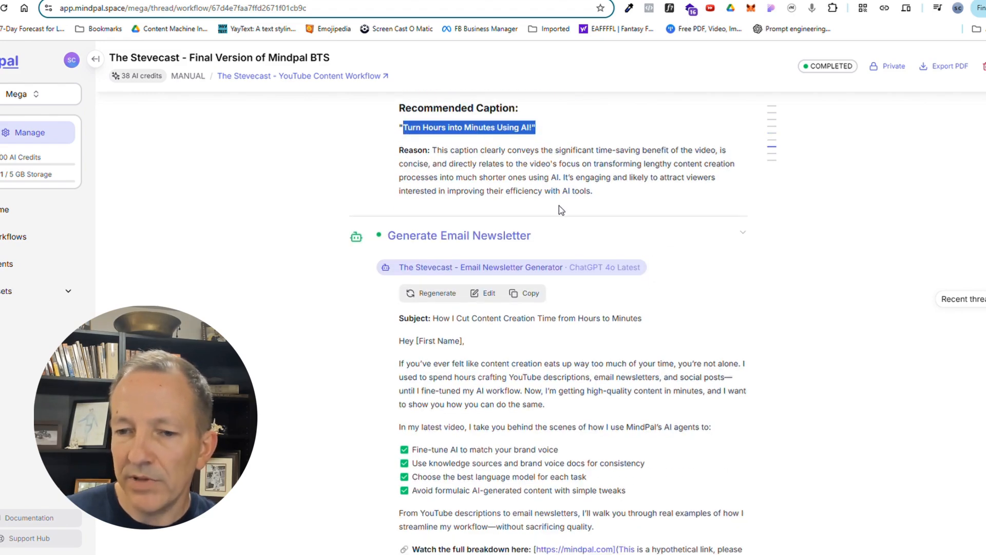
pyautogui.scroll(2, 527, 187)
pyautogui.scroll(2, 503, 237)
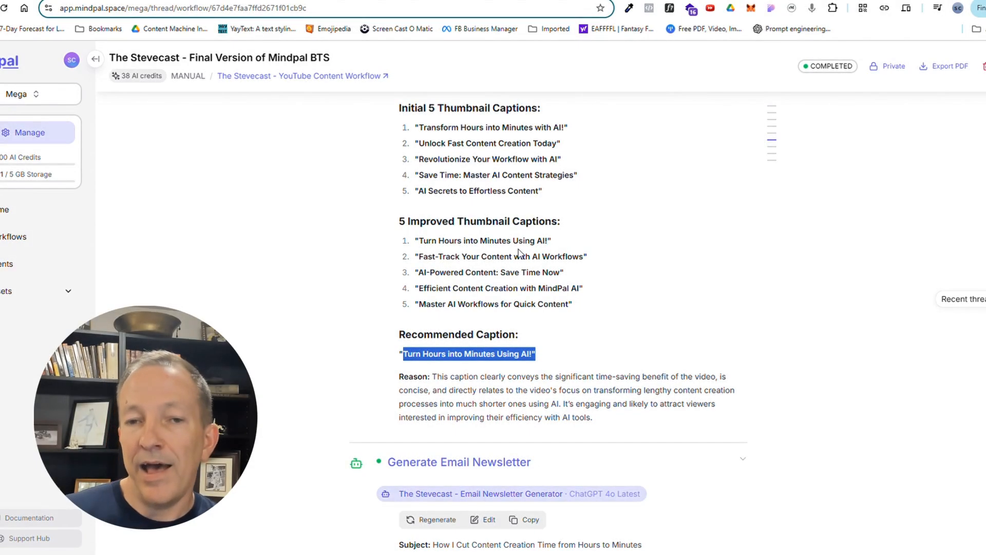
# Step: Read through the generated email newsletter, from the greeting to the placeholder link for the full breakdown
pyautogui.scroll(-6, 521, 250)
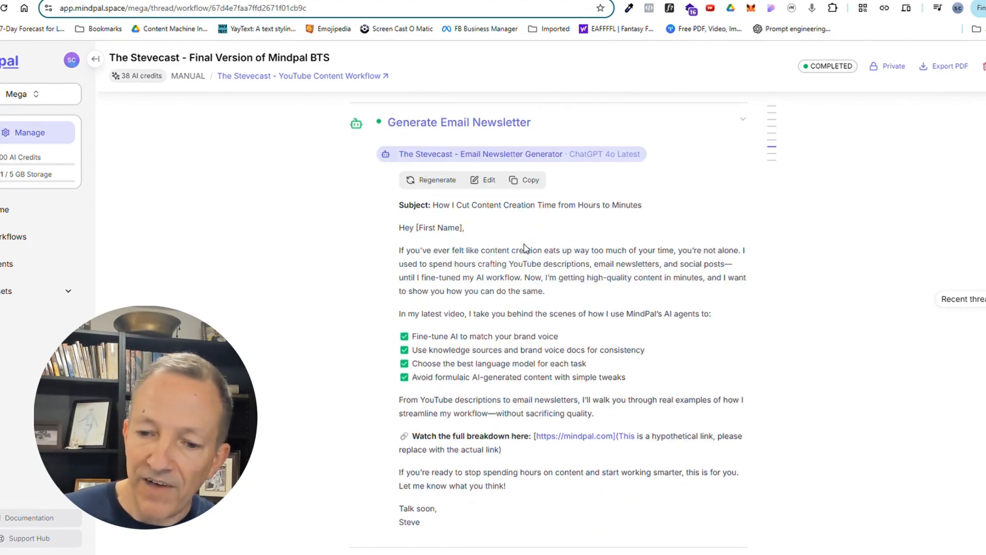
pyautogui.scroll(-1, 437, 223)
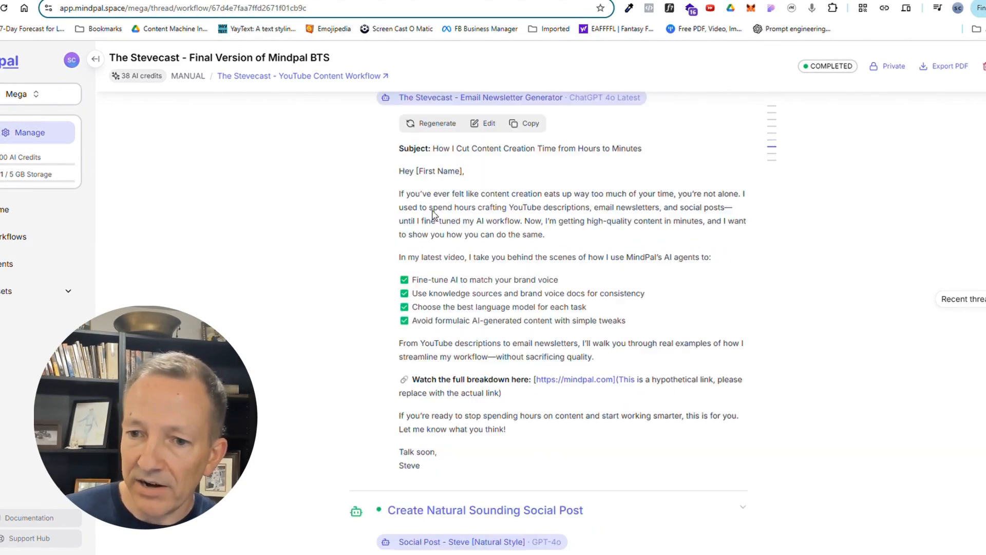
pyautogui.moveTo(400, 170); pyautogui.dragTo(559, 397)
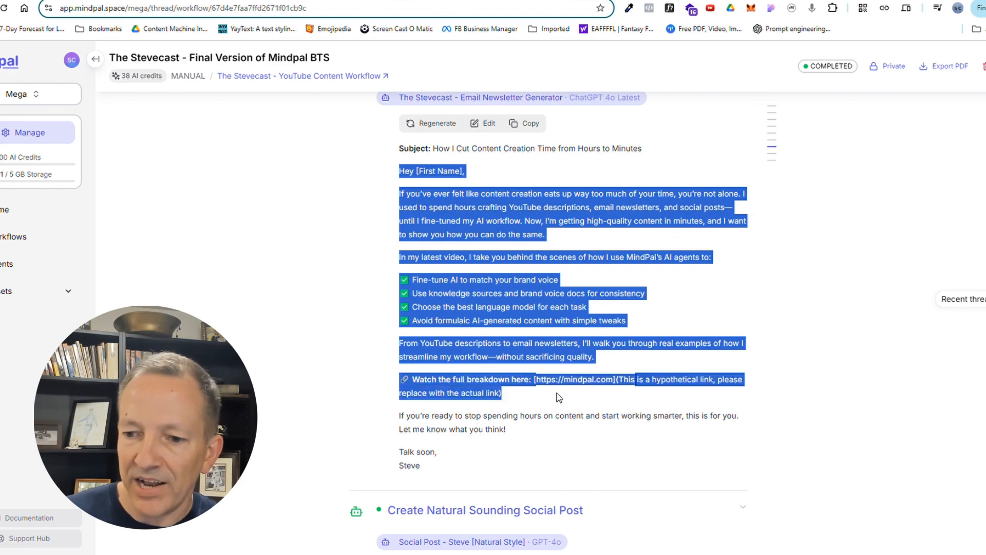
pyautogui.click(524, 401)
pyautogui.moveTo(535, 382); pyautogui.dragTo(648, 401)
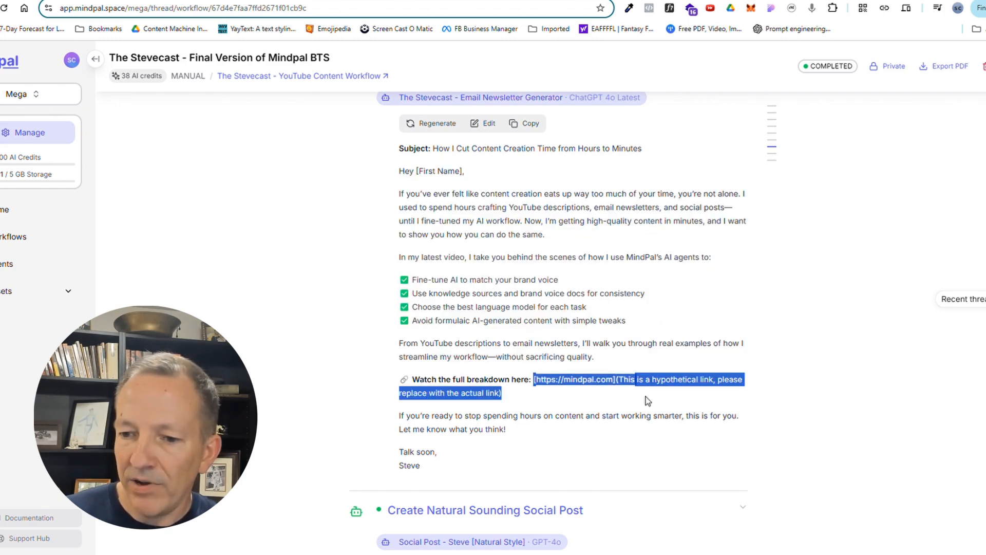
pyautogui.click(487, 124)
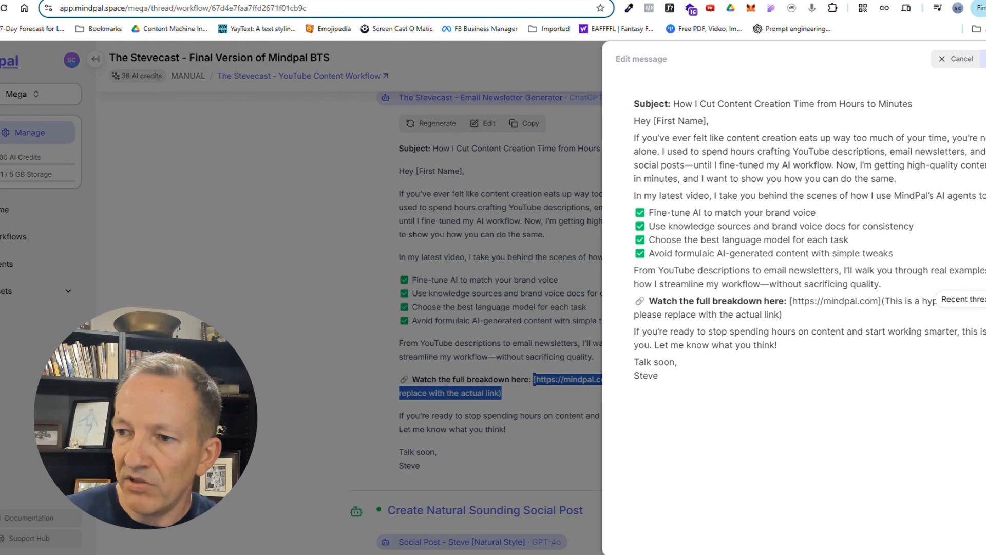
pyautogui.click(344, 230)
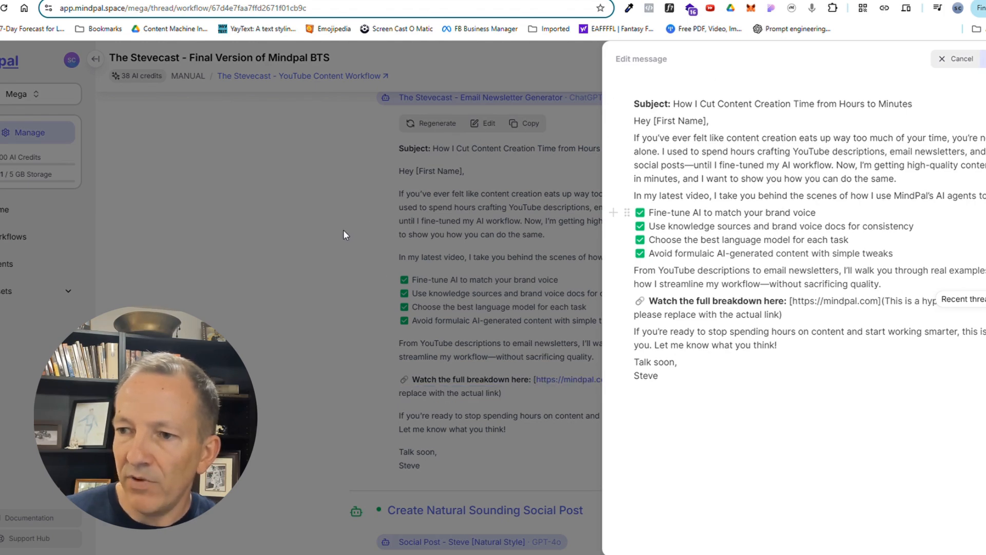
pyautogui.click(954, 59)
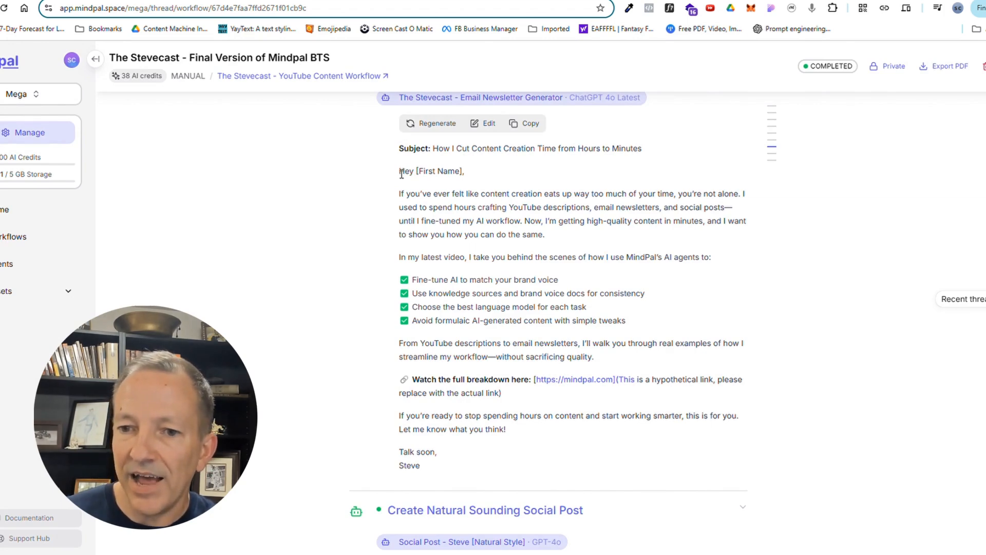
# Step: Copy the text of the generated email newsletter
pyautogui.moveTo(400, 170); pyautogui.dragTo(468, 343)
pyautogui.click(531, 127)
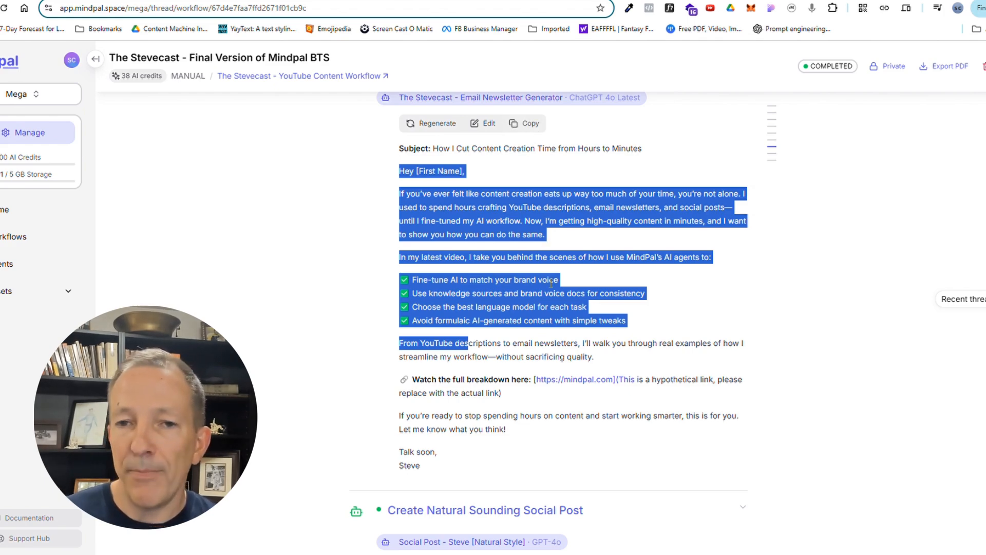
# Step: Check the Natural Style social post agent's background and example output, and read the post in the Social Post - Caption Style section
pyautogui.scroll(-5, 551, 283)
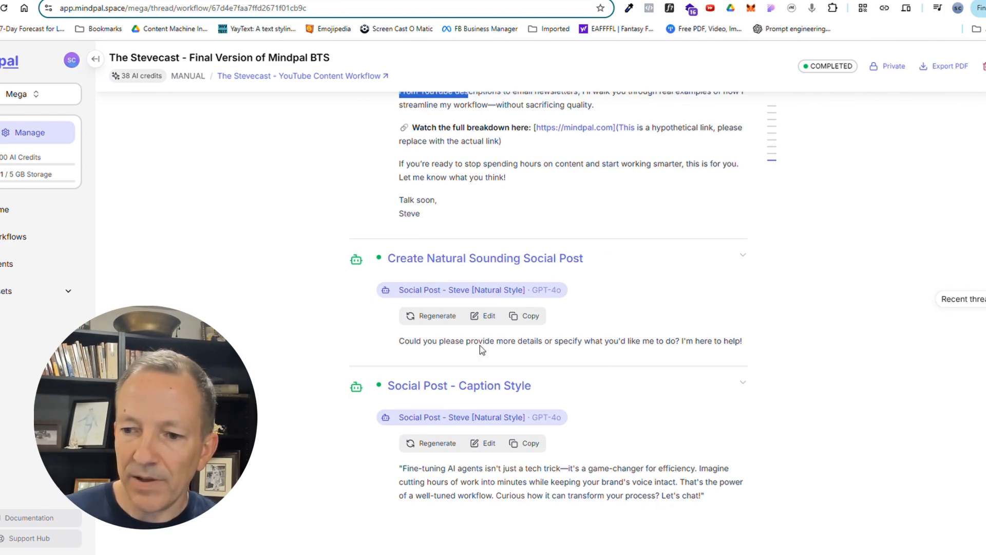
pyautogui.click(448, 292)
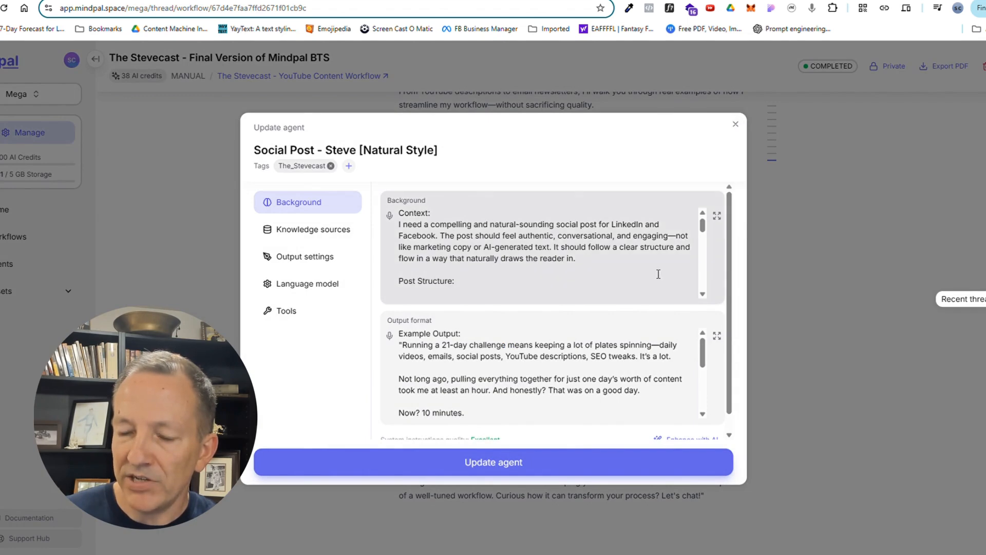
pyautogui.scroll(-3, 658, 274)
pyautogui.scroll(-3, 540, 375)
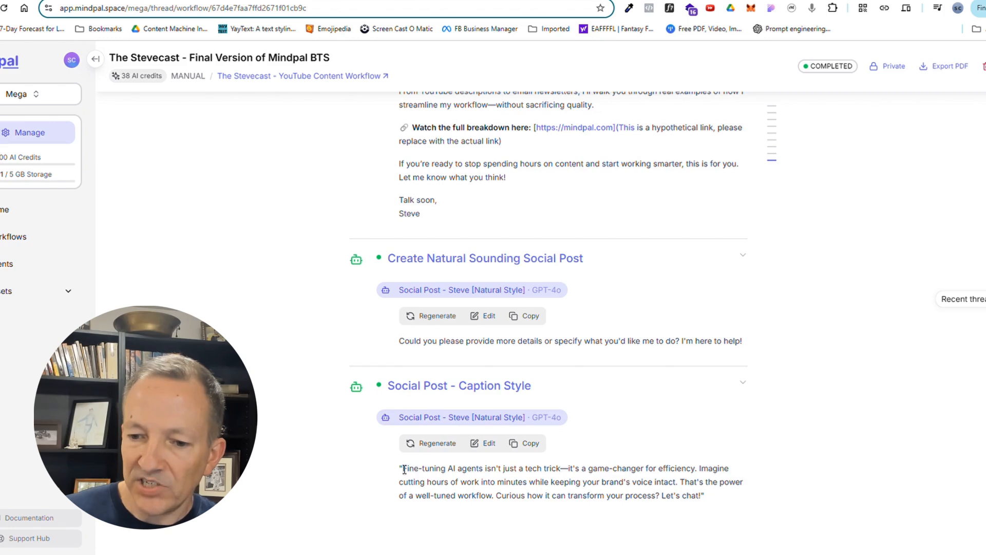
pyautogui.moveTo(405, 469); pyautogui.dragTo(709, 500)
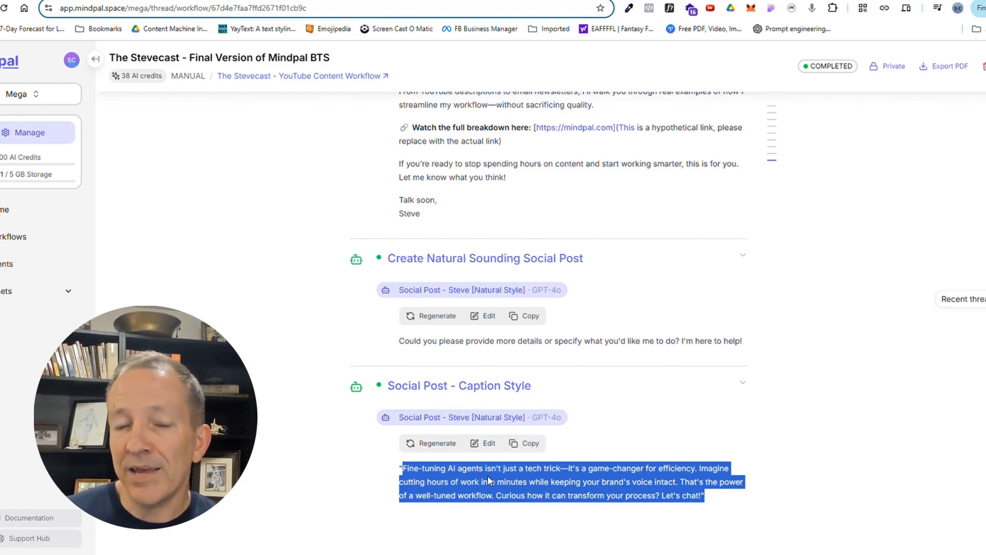
# Step: Copy the winning title from MindPal and retitle the Descript composition "Hours to Minutes: AI Content Workflow REVEALED"
pyautogui.scroll(15, 590, 438)
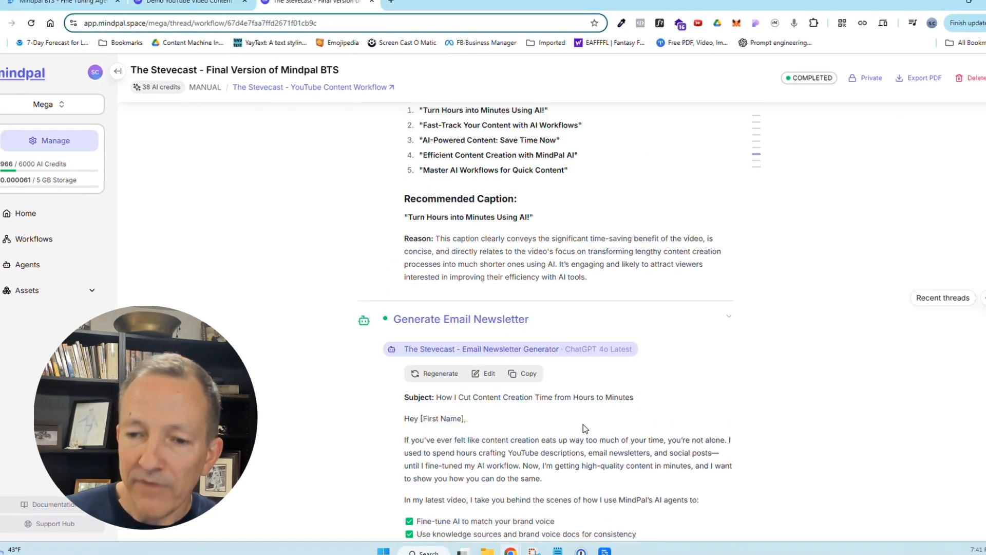
pyautogui.scroll(20, 585, 428)
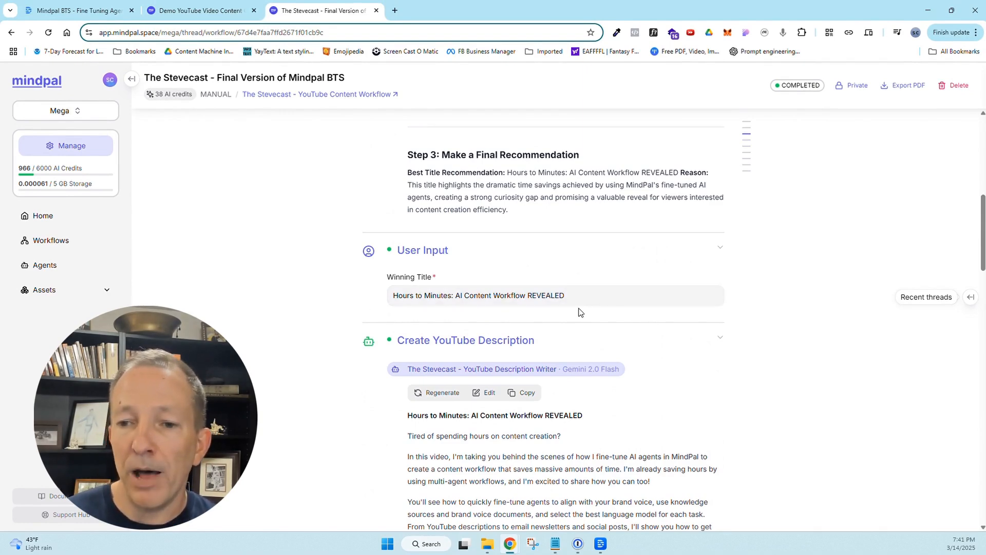
pyautogui.click(82, 10)
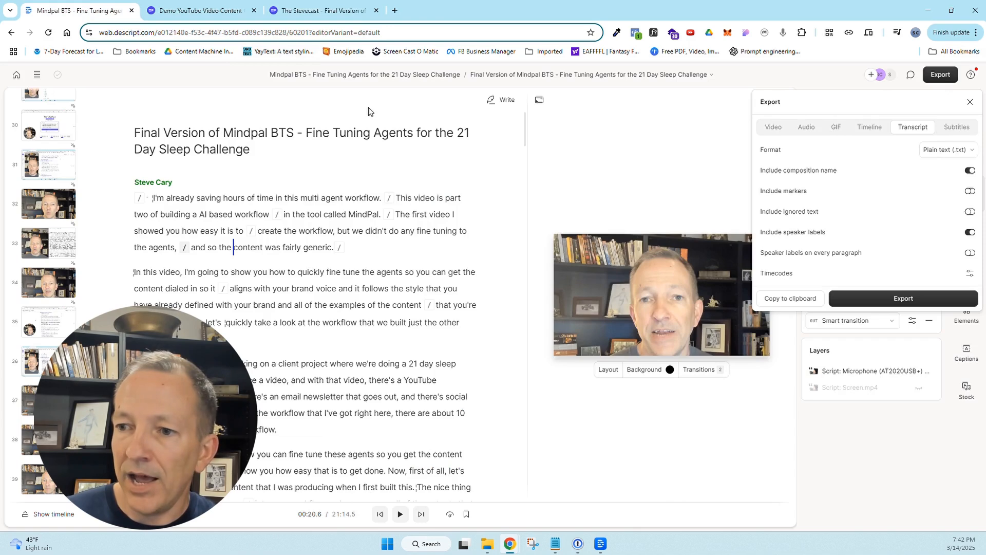
pyautogui.click(300, 14)
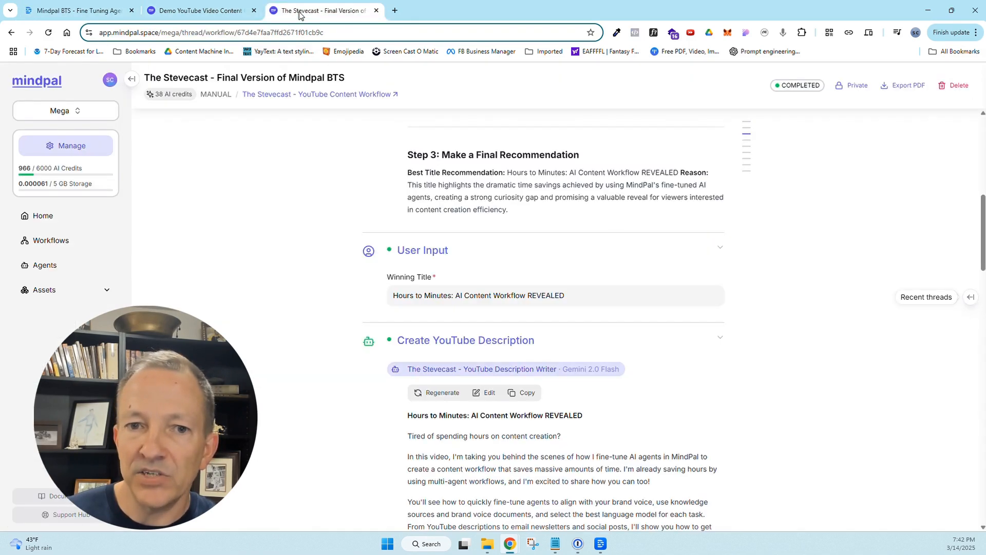
pyautogui.tripleClick(420, 295)
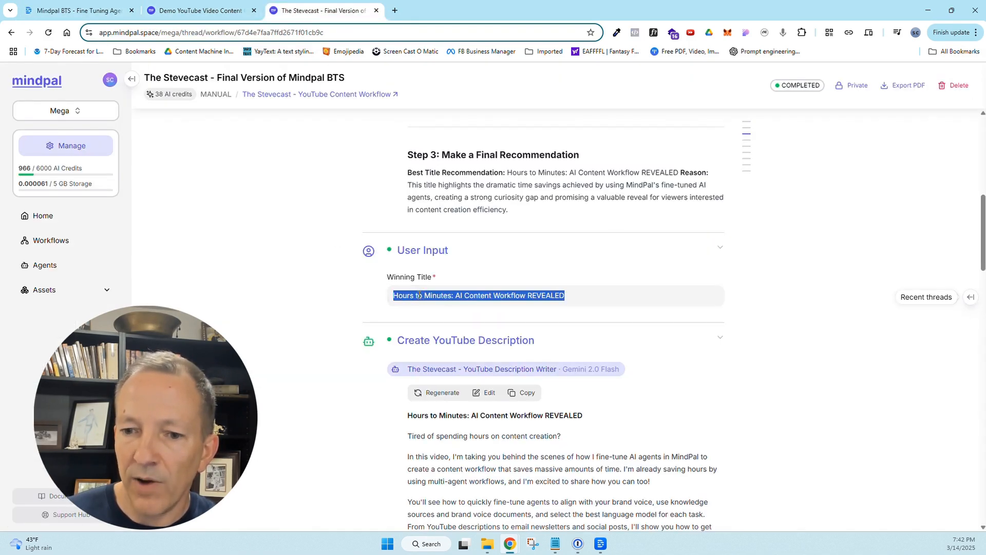
pyautogui.click(77, 10)
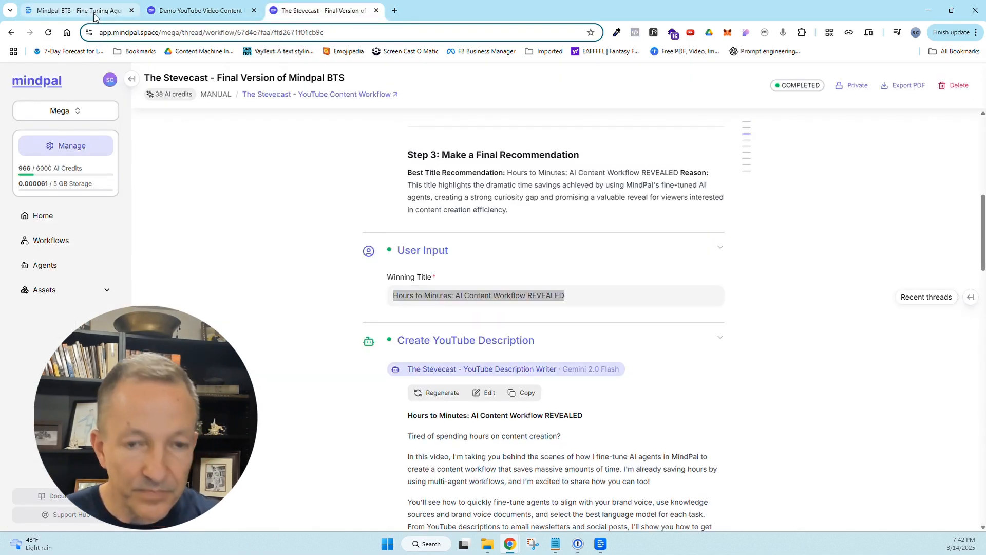
pyautogui.tripleClick(248, 132)
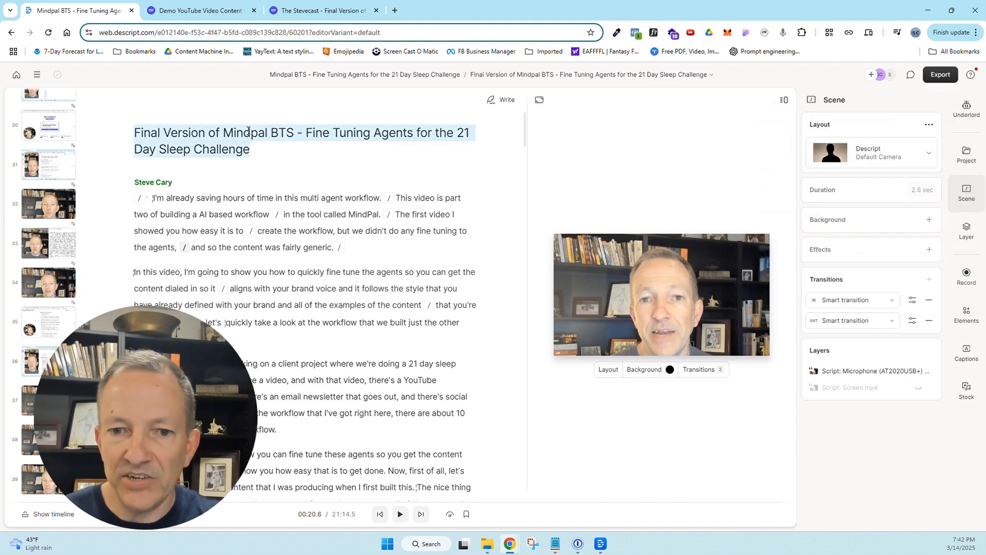
pyautogui.hotkey('ctrl', 'v')
# Step: Switch to MindPal, copy the Create YouTube Description output, and return to the Descript project
pyautogui.click(322, 10)
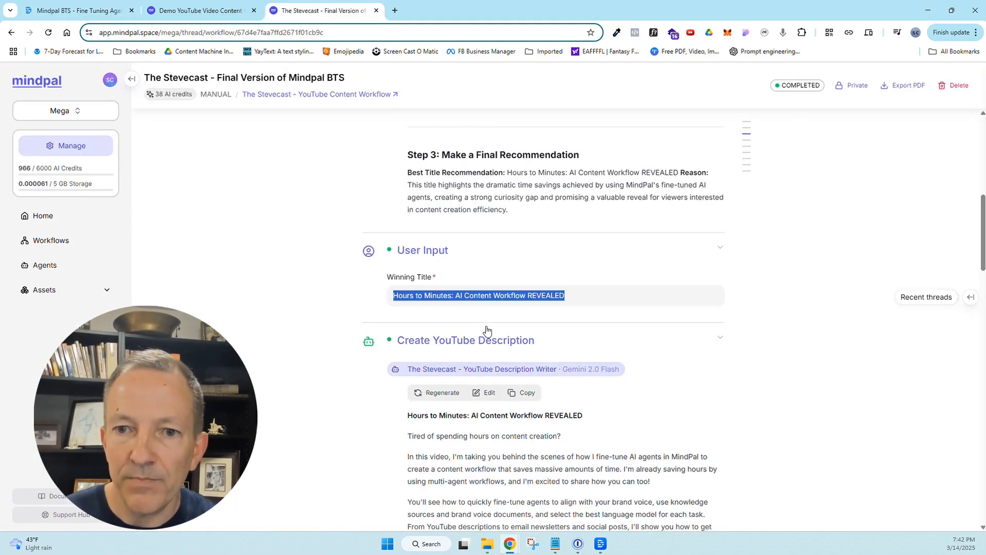
pyautogui.scroll(-2, 487, 330)
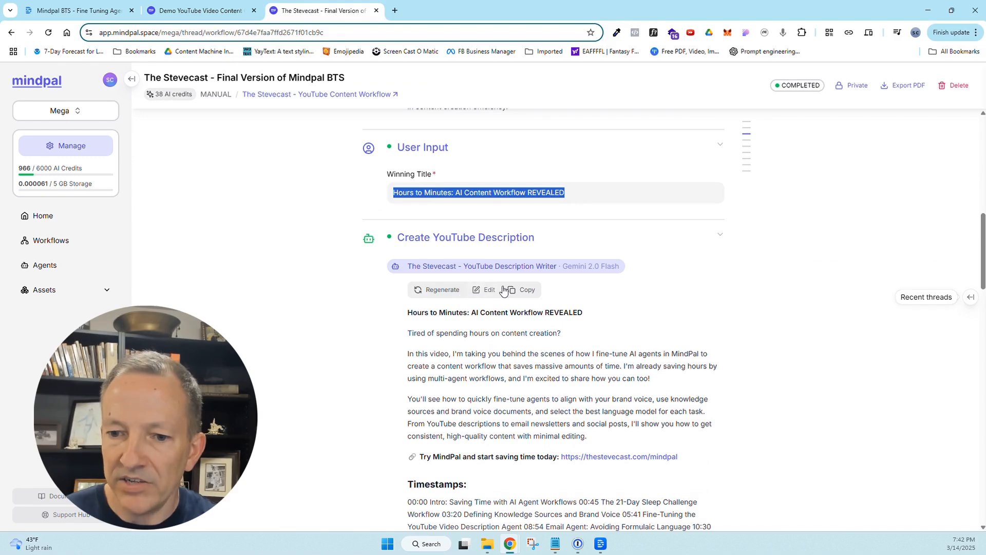
pyautogui.click(520, 290)
pyautogui.click(103, 10)
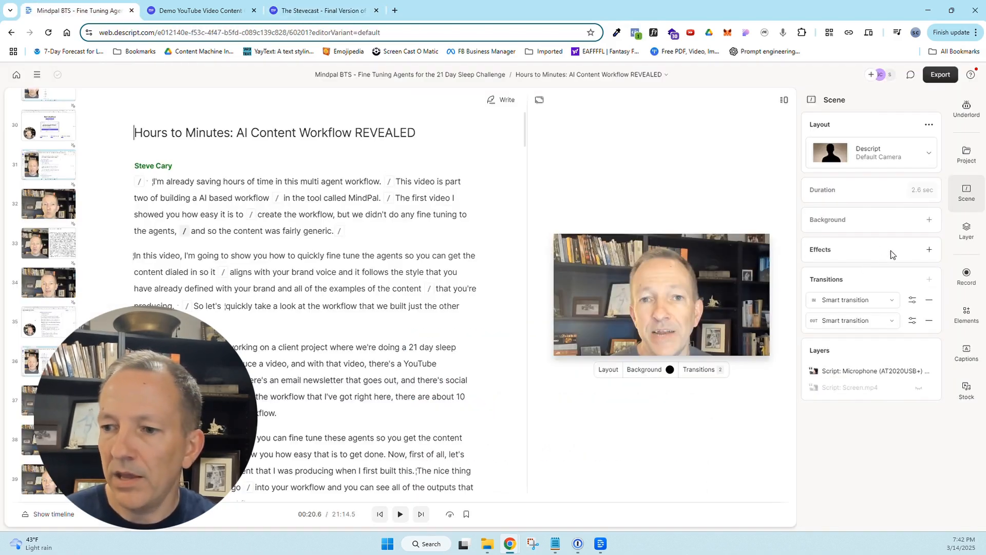
# Step: Set the video export destination to YouTube and replace the default description with the one copied from MindPal
pyautogui.click(938, 75)
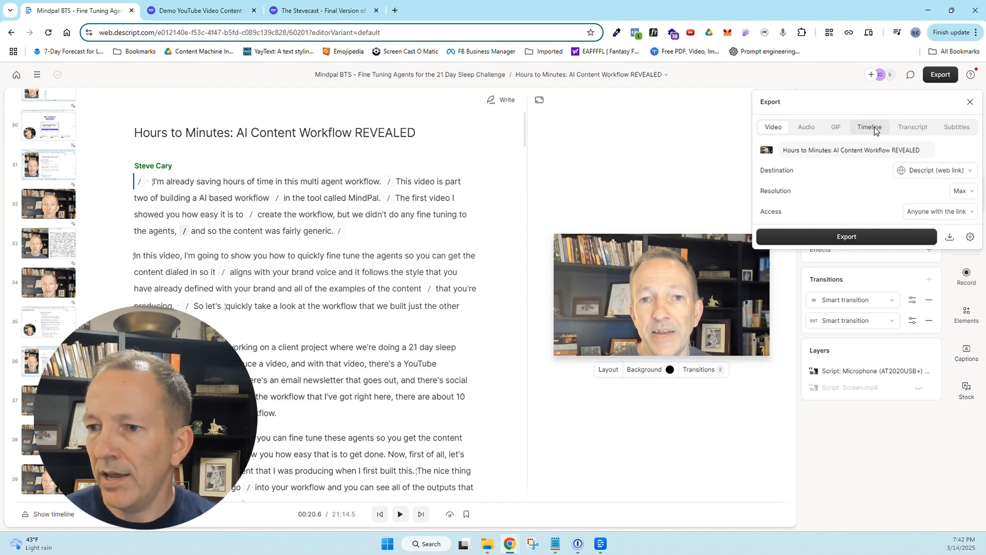
pyautogui.click(970, 170)
pyautogui.click(935, 226)
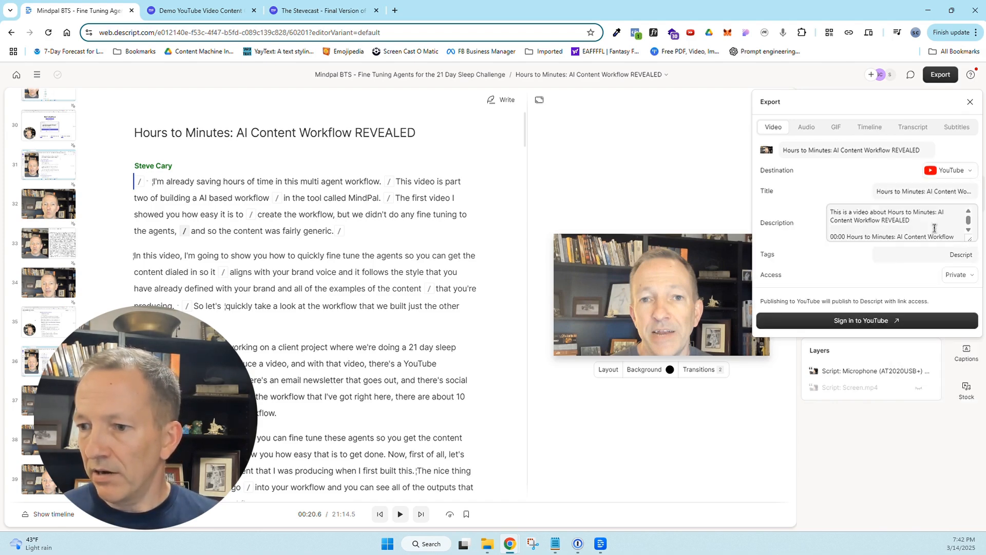
pyautogui.click(865, 225)
pyautogui.hotkey('ctrl', 'a')
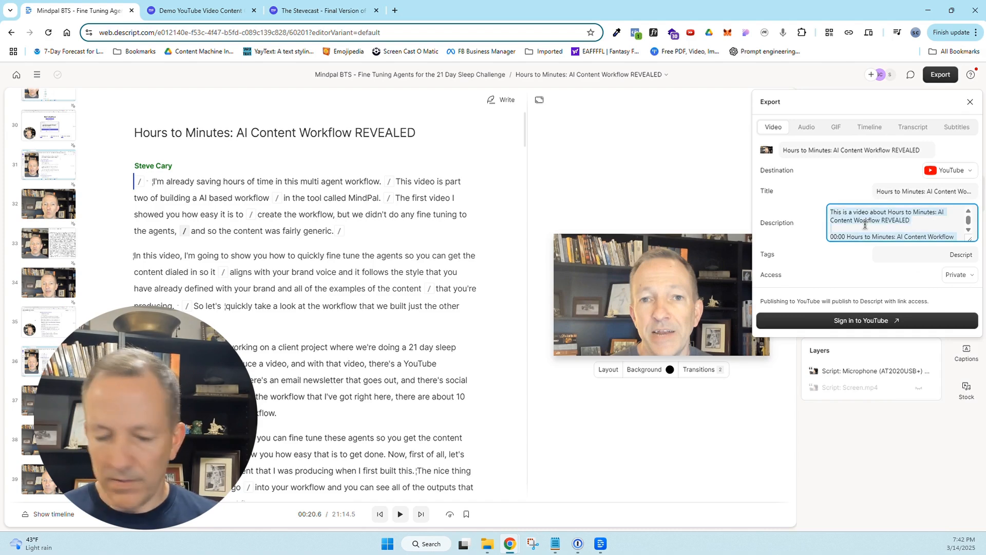
pyautogui.press('BackSpace')
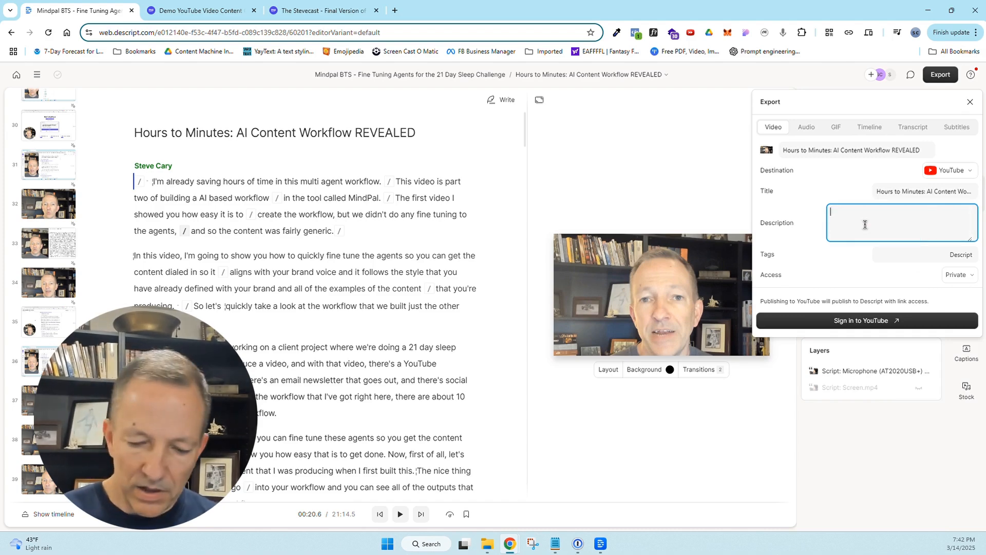
pyautogui.hotkey('ctrl', 'v')
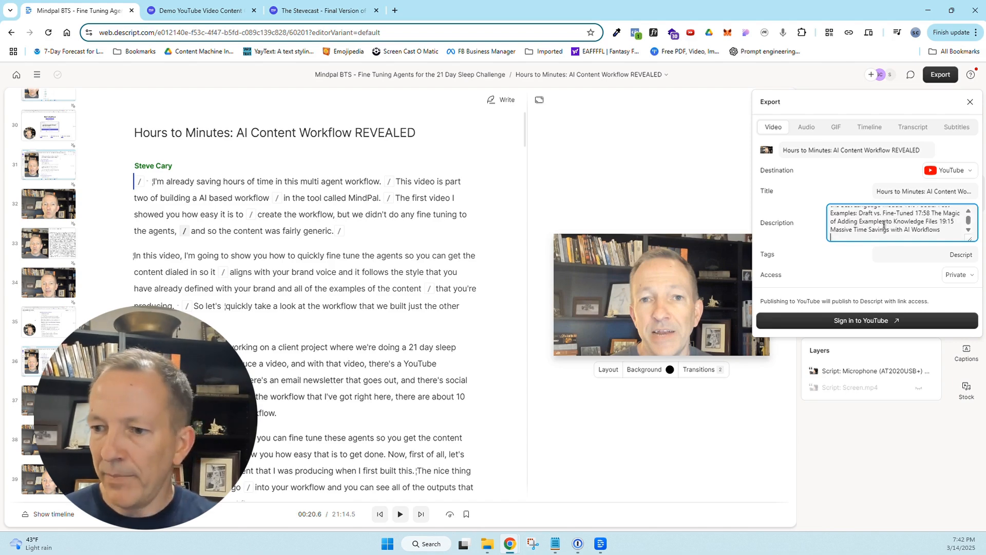
# Step: Switch to the Stevecast thread in MindPal and copy the Create YouTube Keywords output
pyautogui.click(286, 11)
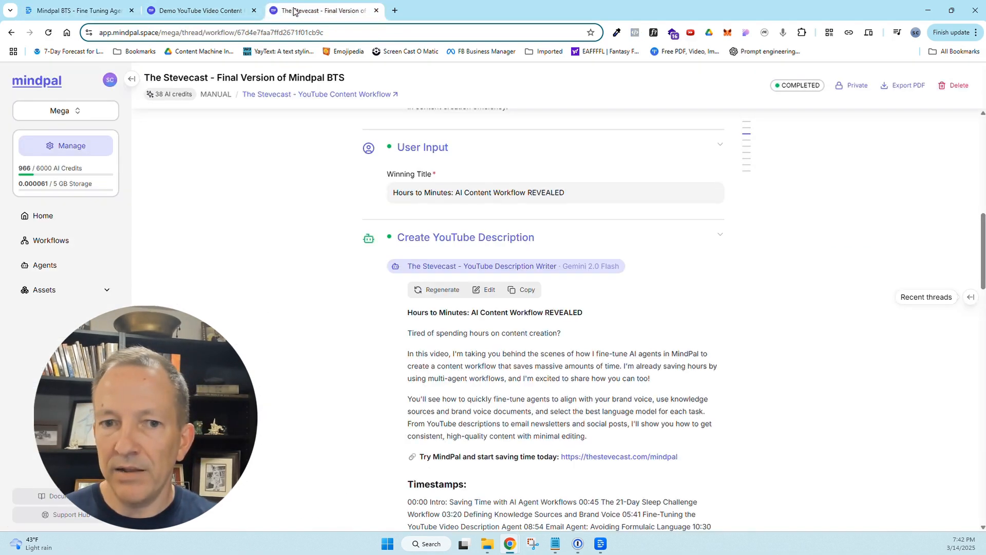
pyautogui.scroll(-3, 488, 297)
pyautogui.scroll(-3, 488, 297)
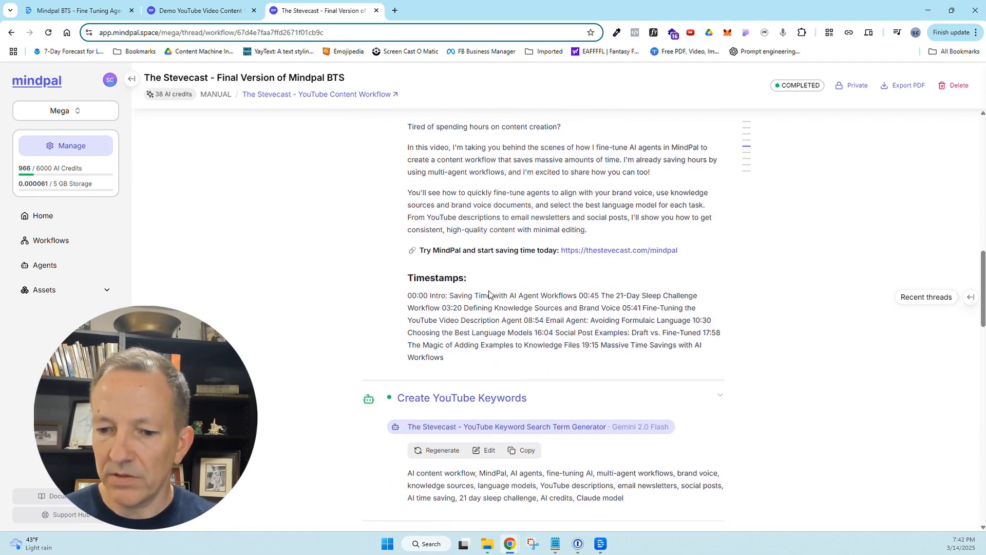
pyautogui.click(524, 348)
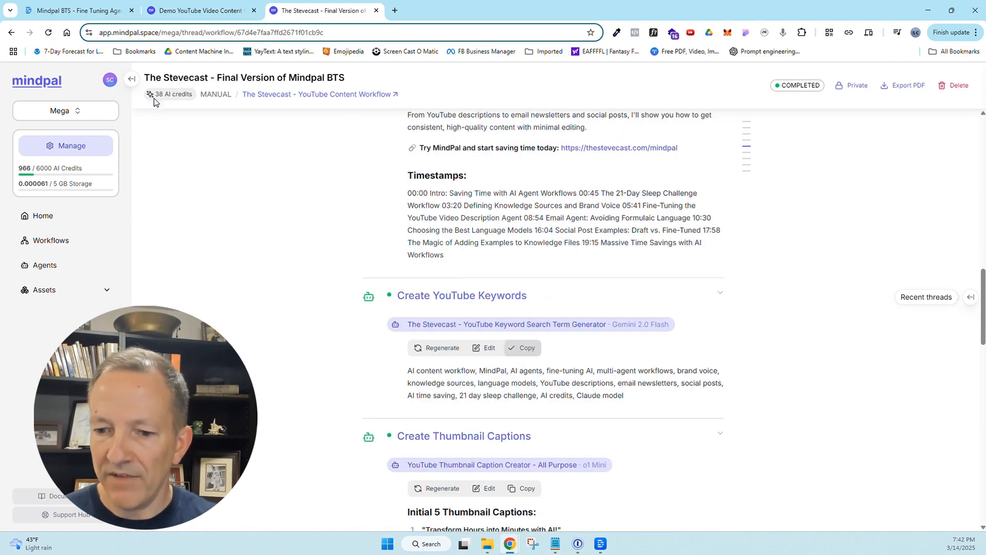
# Step: Return to the Descript project and replace the default "Descript" tag in the YouTube export with the keywords copied from MindPal
pyautogui.click(98, 13)
pyautogui.click(935, 256)
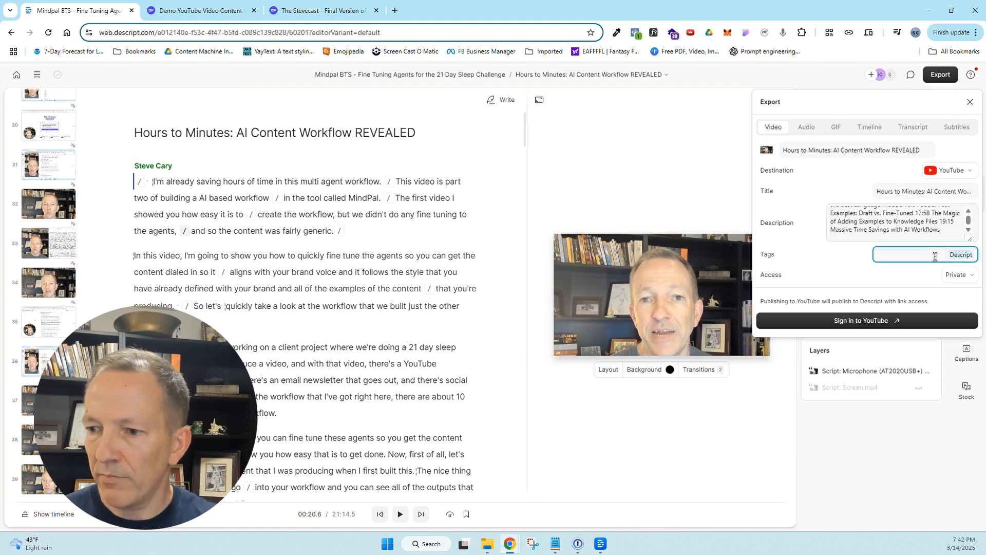
pyautogui.press('BackSpace')
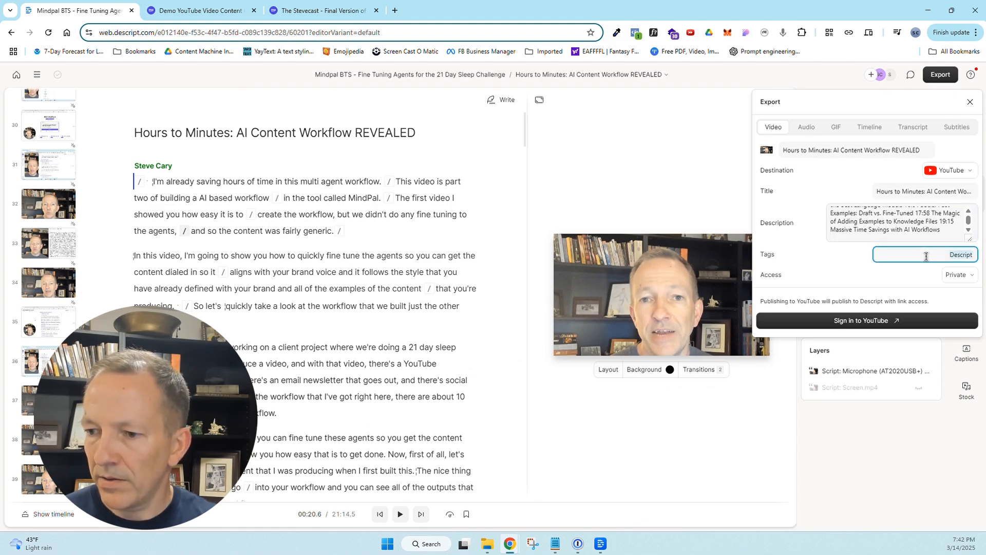
pyautogui.hotkey('ctrl', 'v')
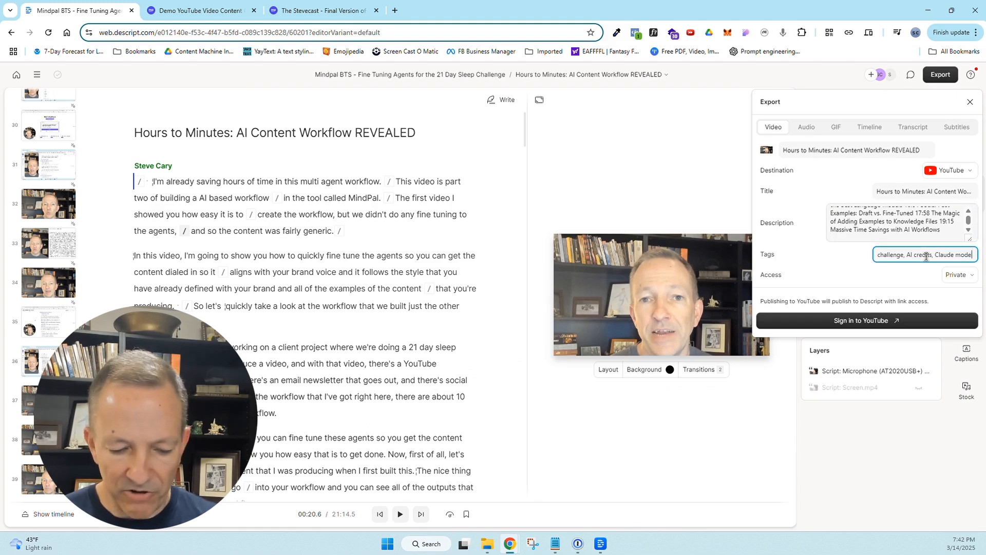
# Step: Start the YouTube sign-in for the export and move the Google account chooser window out of view
pyautogui.click(850, 321)
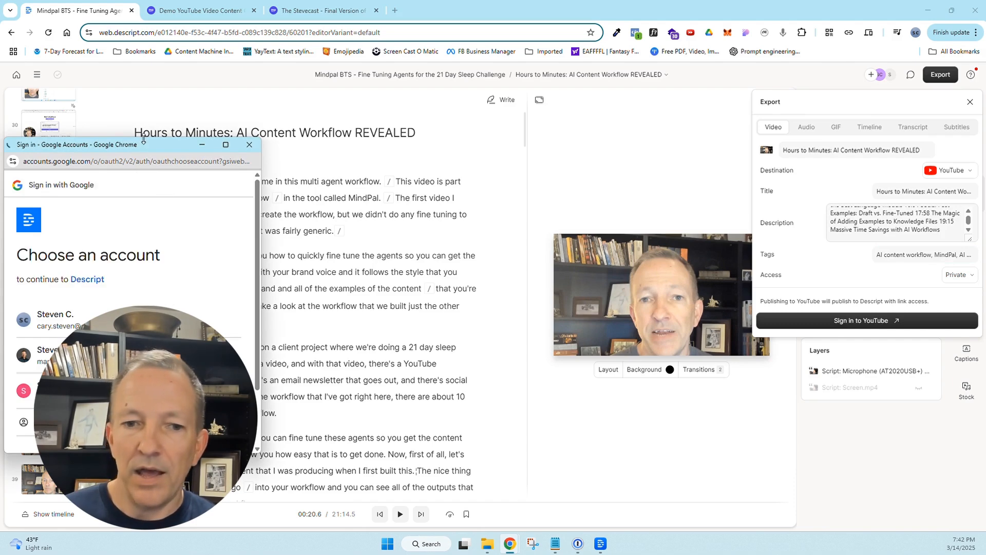
pyautogui.moveTo(144, 140); pyautogui.dragTo(0, 175)
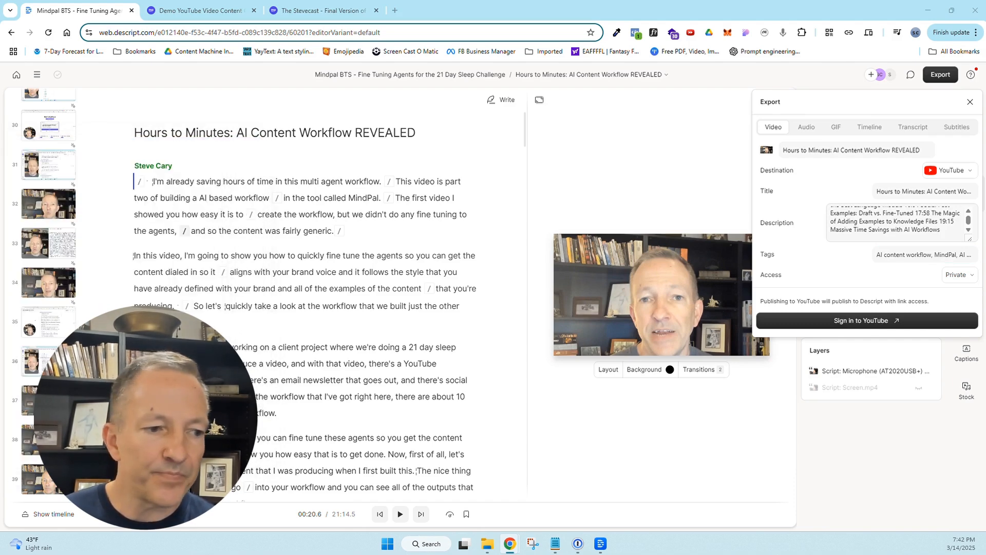